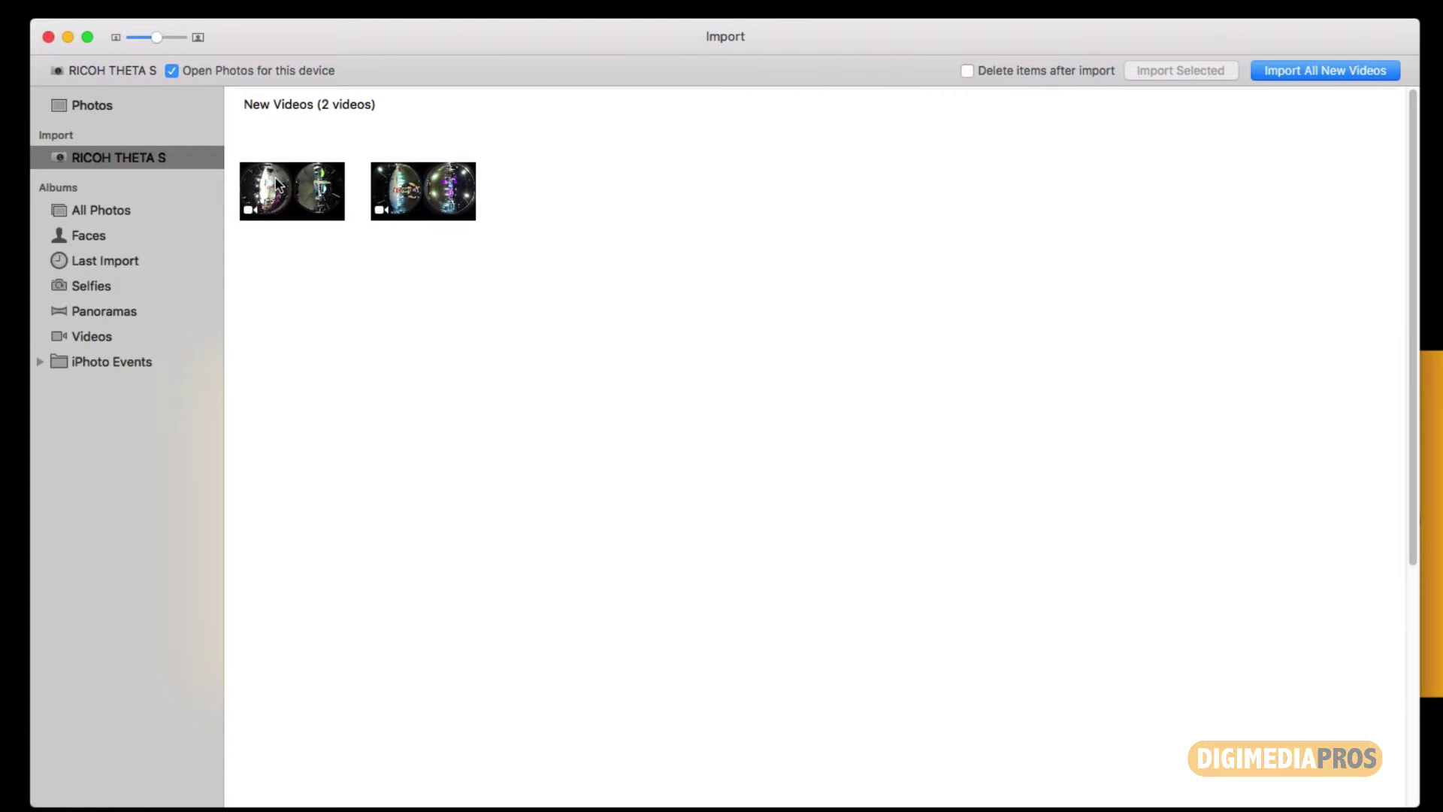
Check both new 360° video thumbnails from the RICOH THETA S in Import.
left_click(275, 178)
left_click(413, 176)
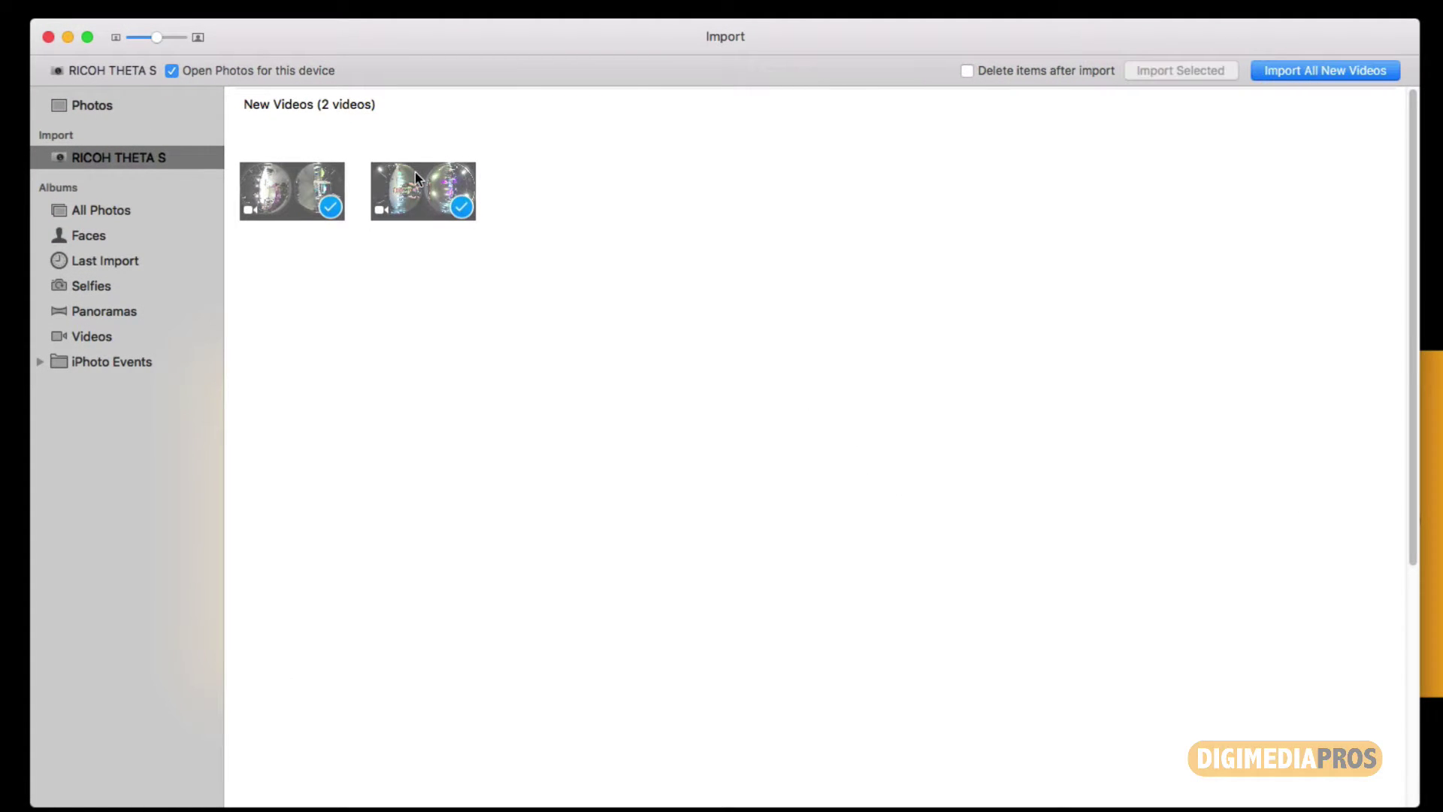
Import all new videos, then view the 6:39 and 6:33 clips in Last Import.
left_click(1330, 74)
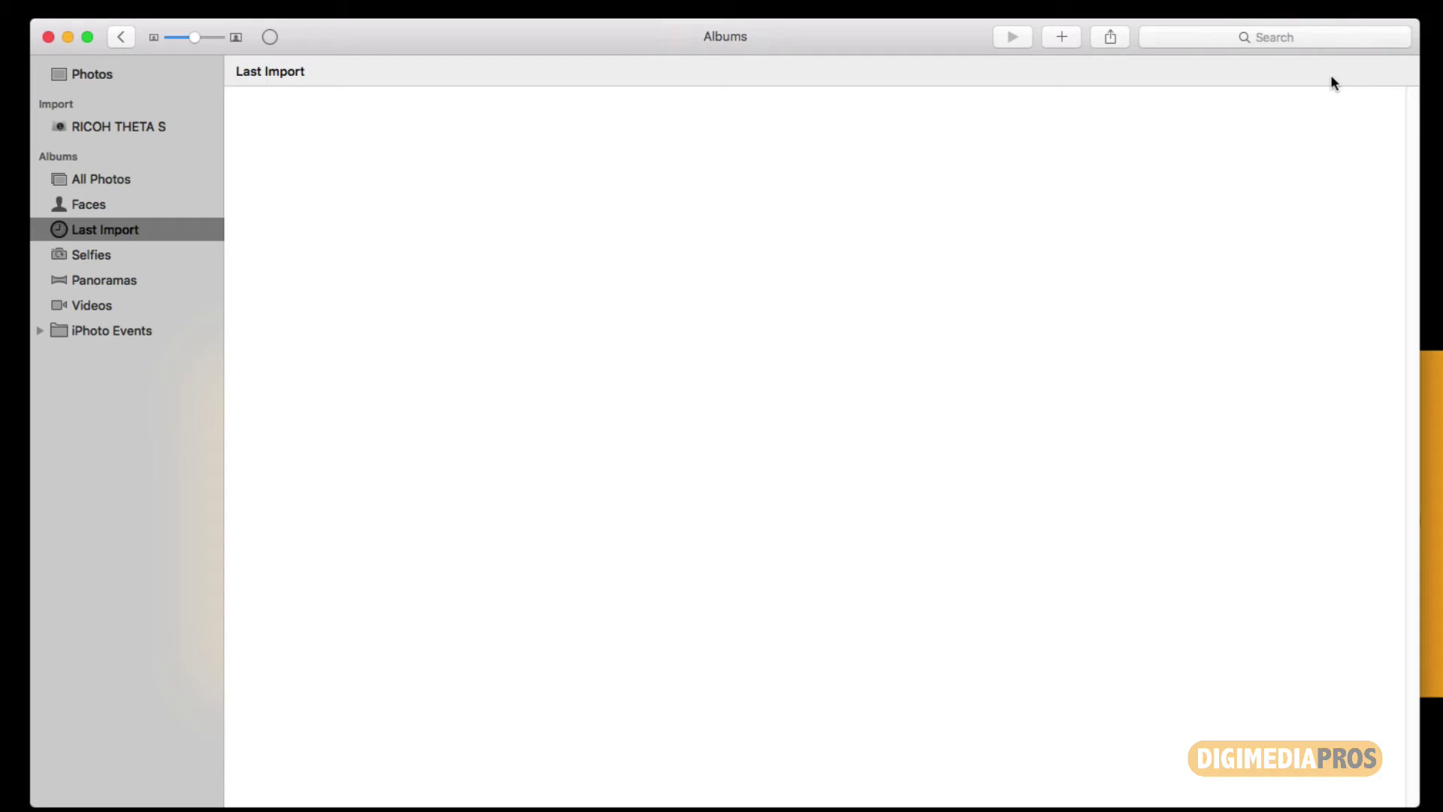
left_click(271, 36)
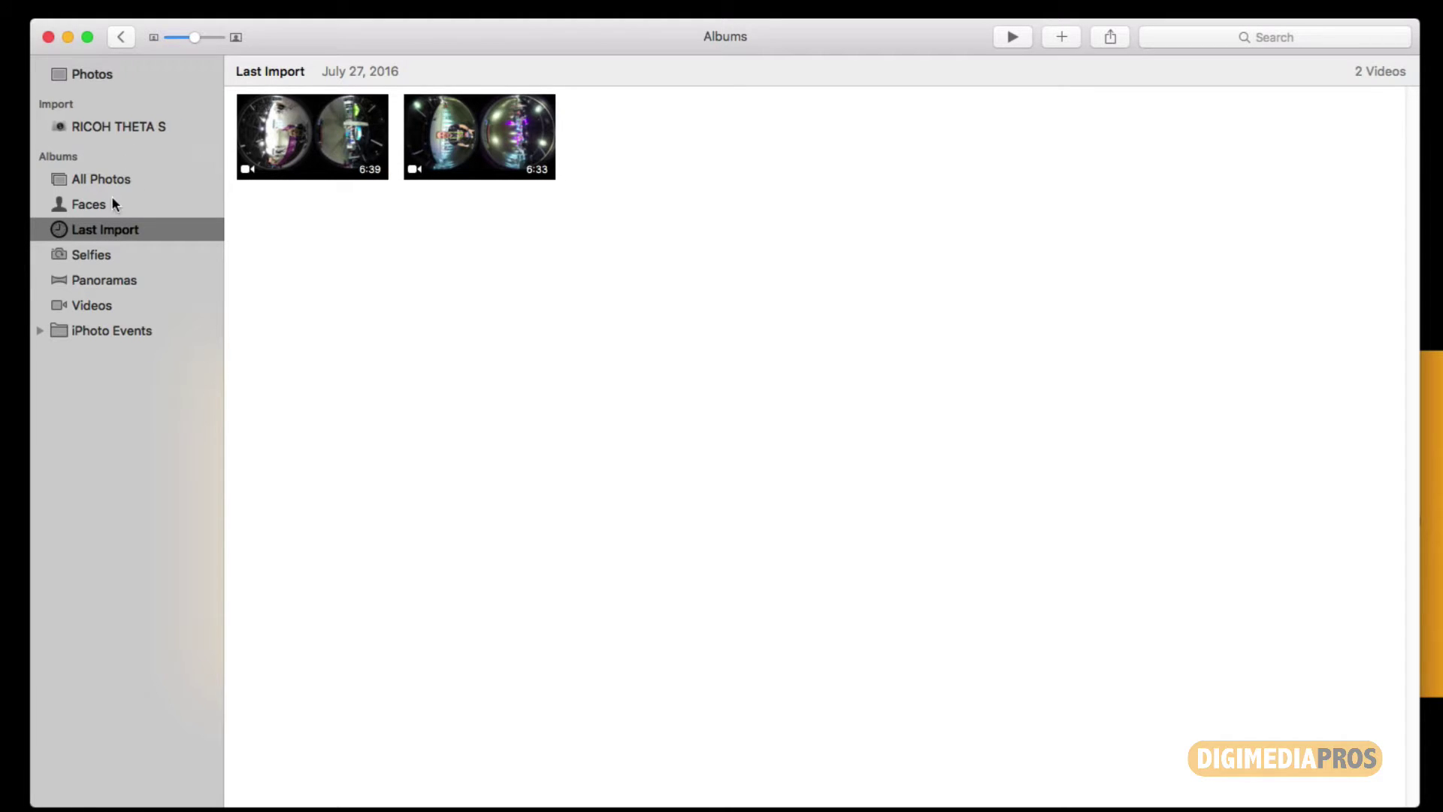
left_click(103, 306)
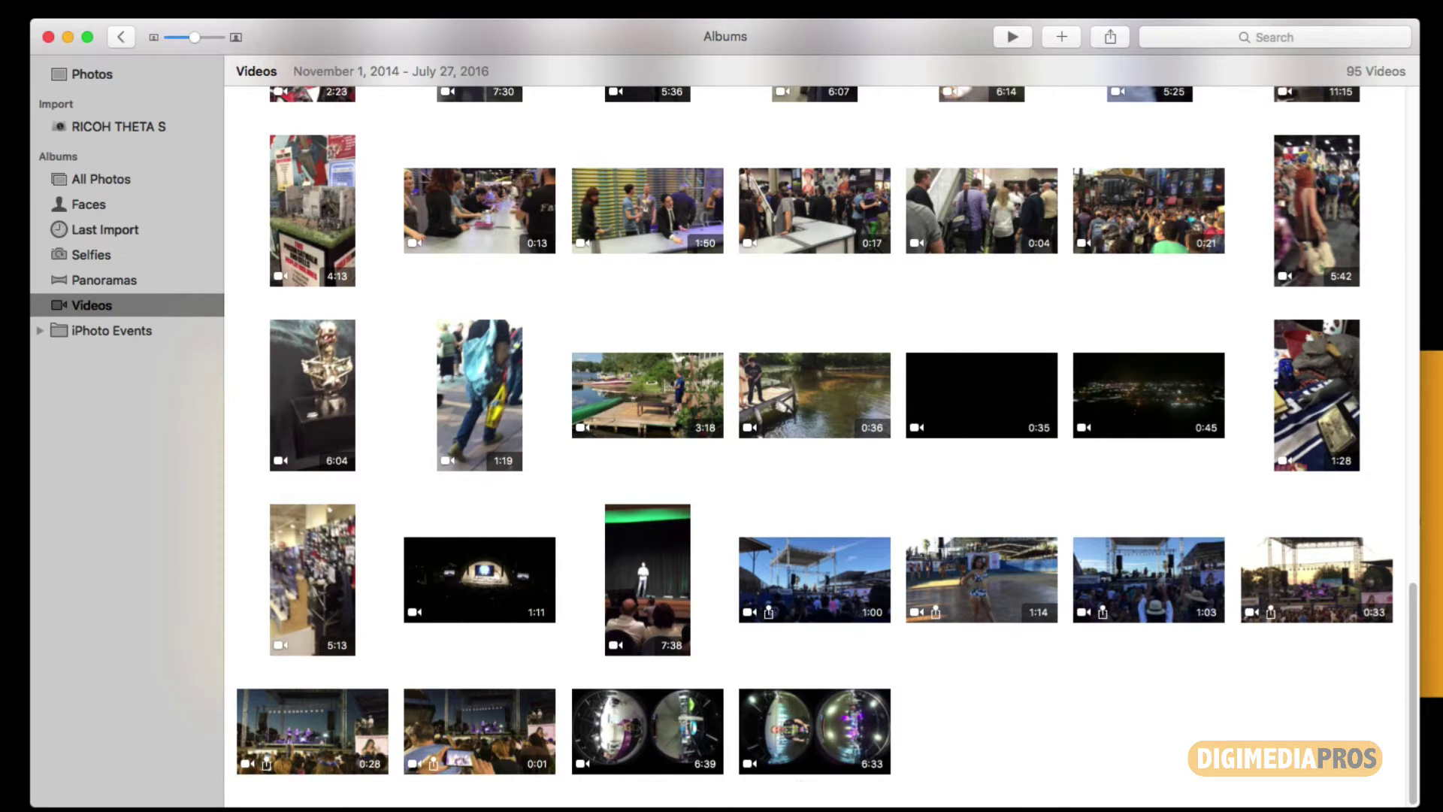
left_click(105, 229)
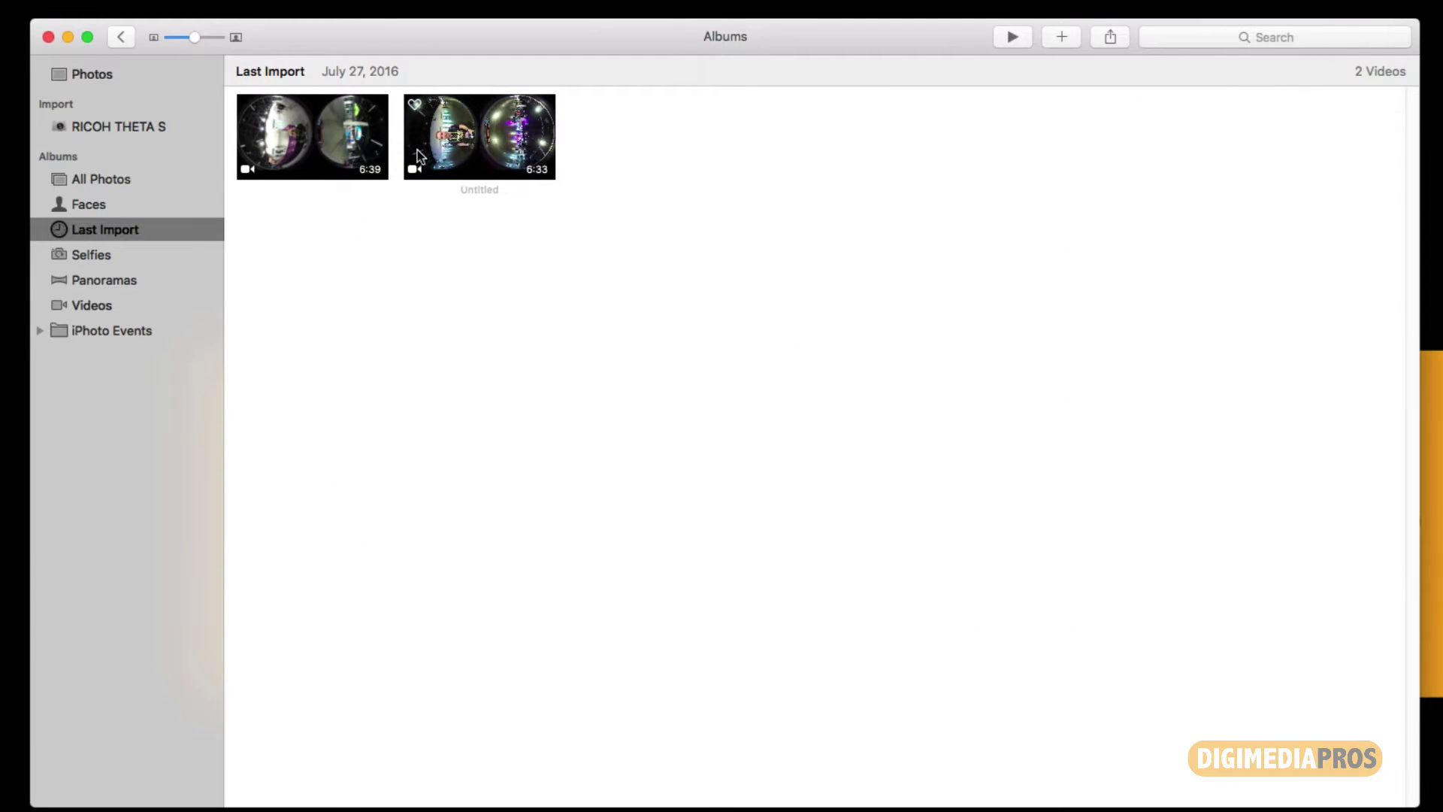
Select both imported videos (6:39 and 6:33) and open File > Export.
left_click_drag(317, 136, 1442, 141)
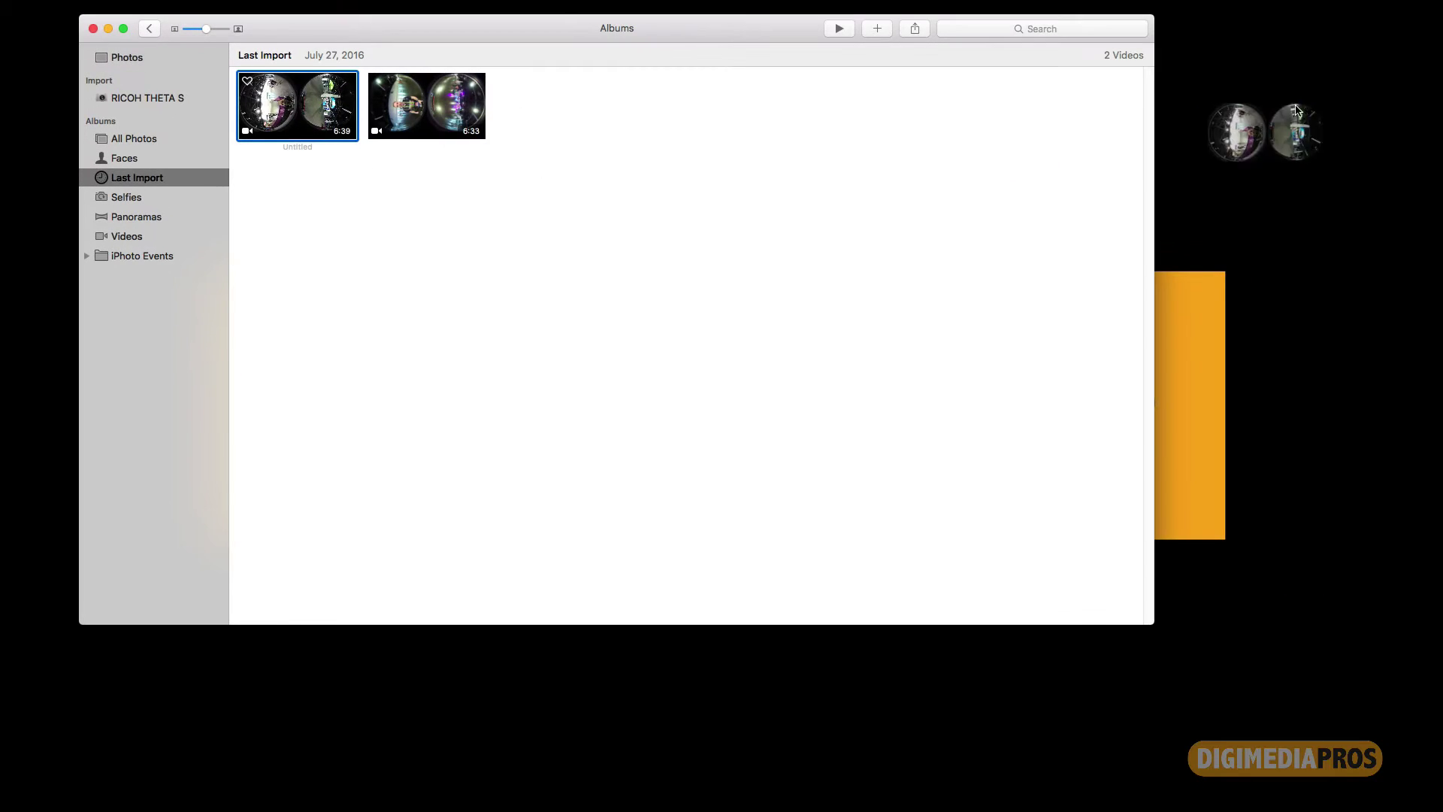
left_click_drag(1314, 109, 1436, 112)
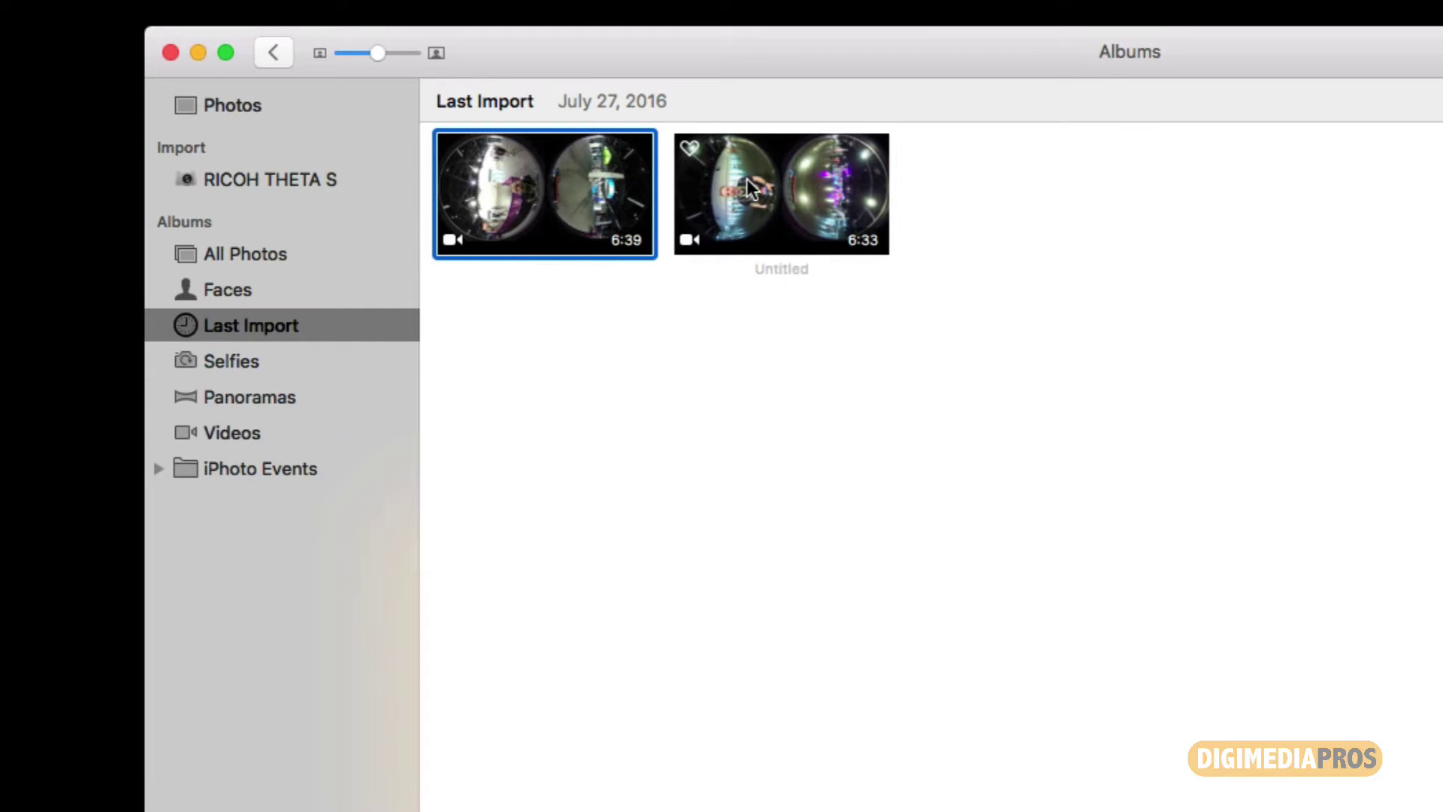
left_click(747, 180, "super")
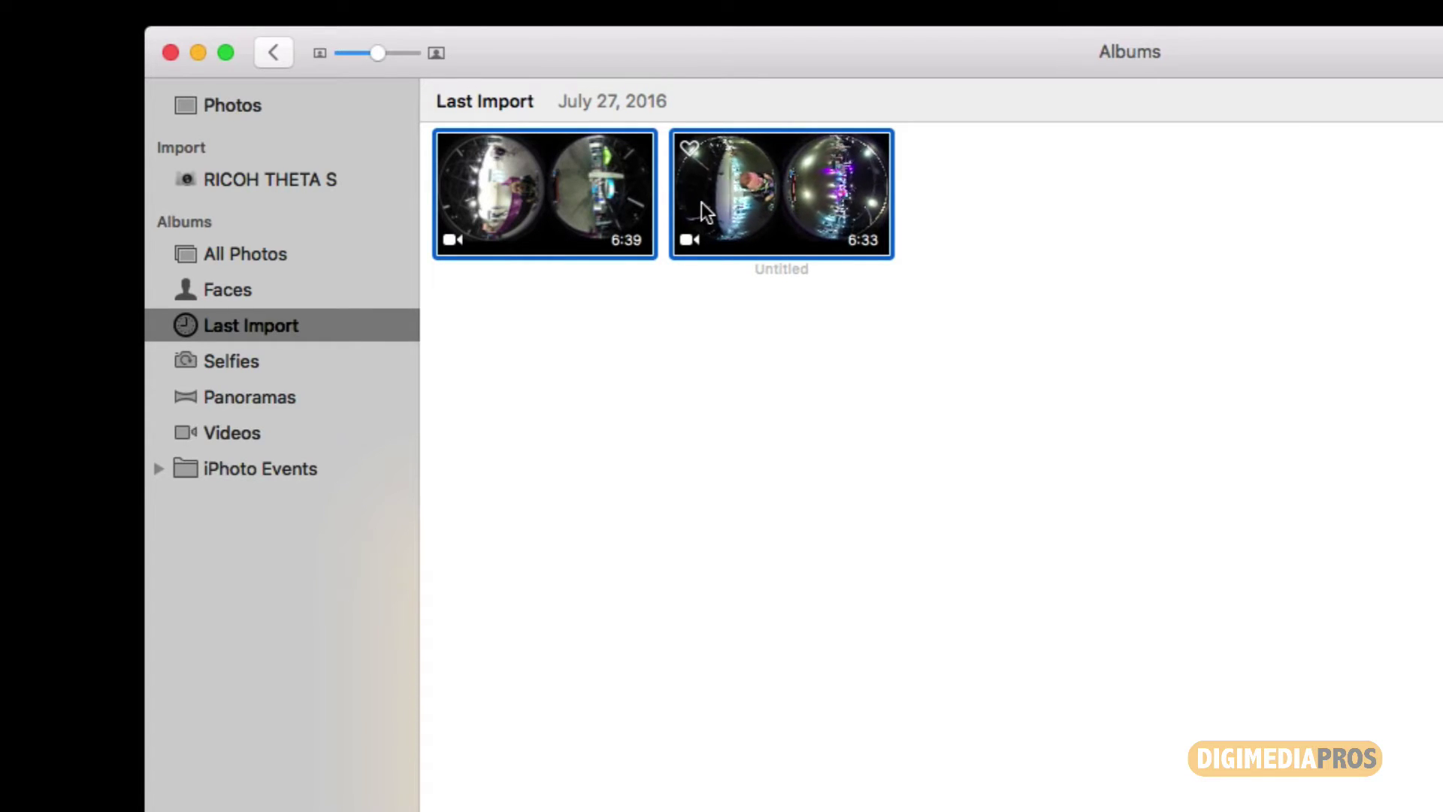
mouse_move(83, 8)
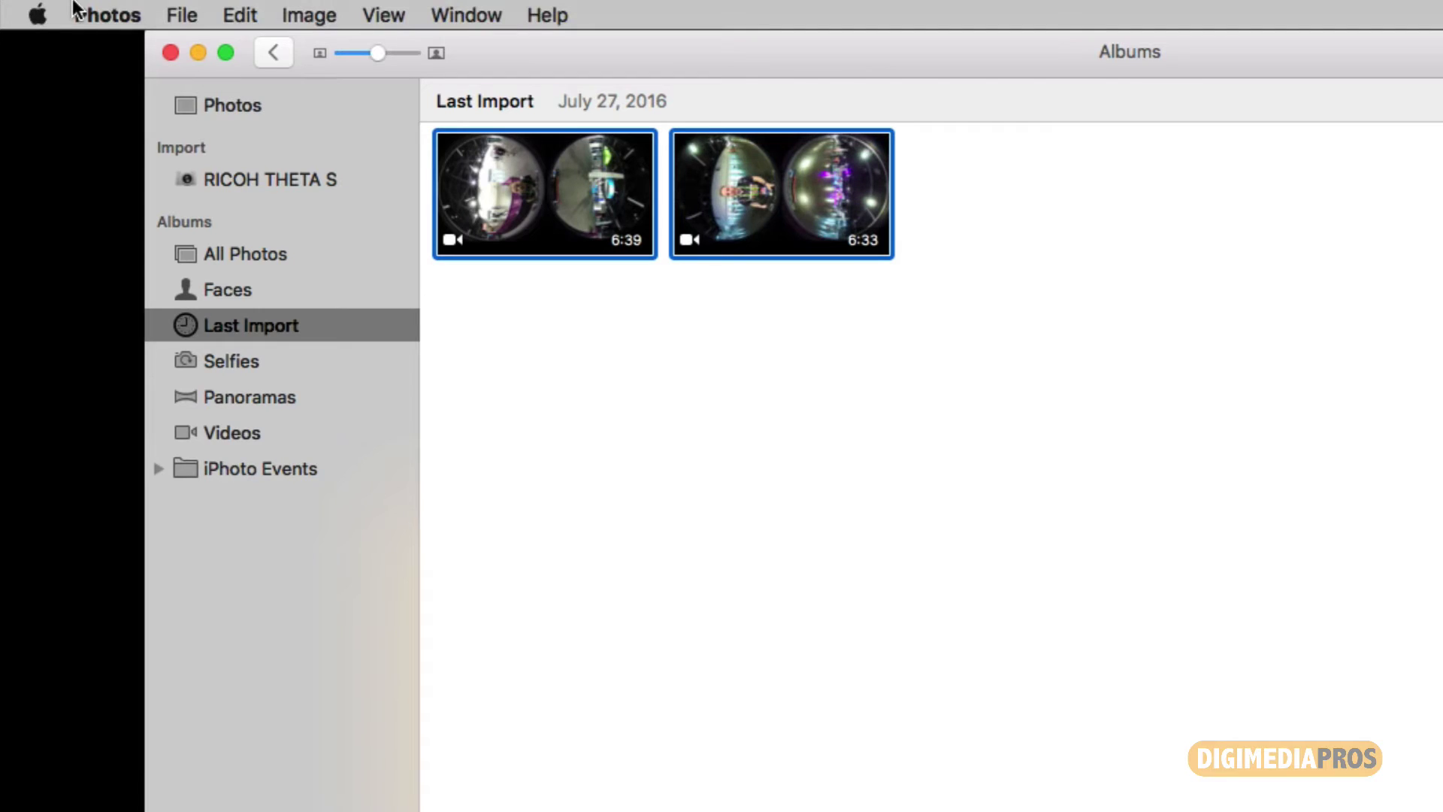
left_click(188, 12)
mouse_move(282, 368)
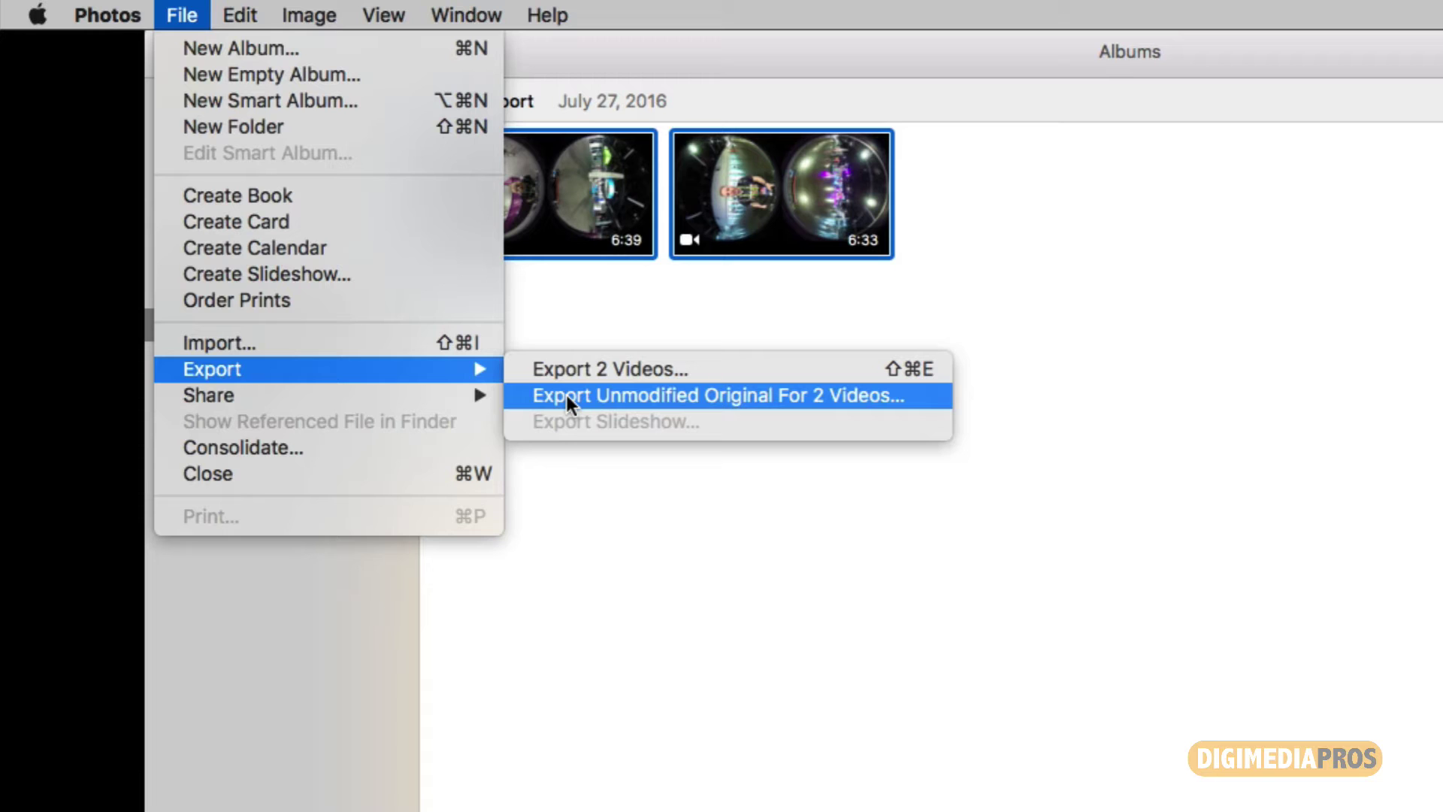
Export both videos as unmodified originals into a new Desktop folder named '360 Degree Videos'.
left_click(567, 394)
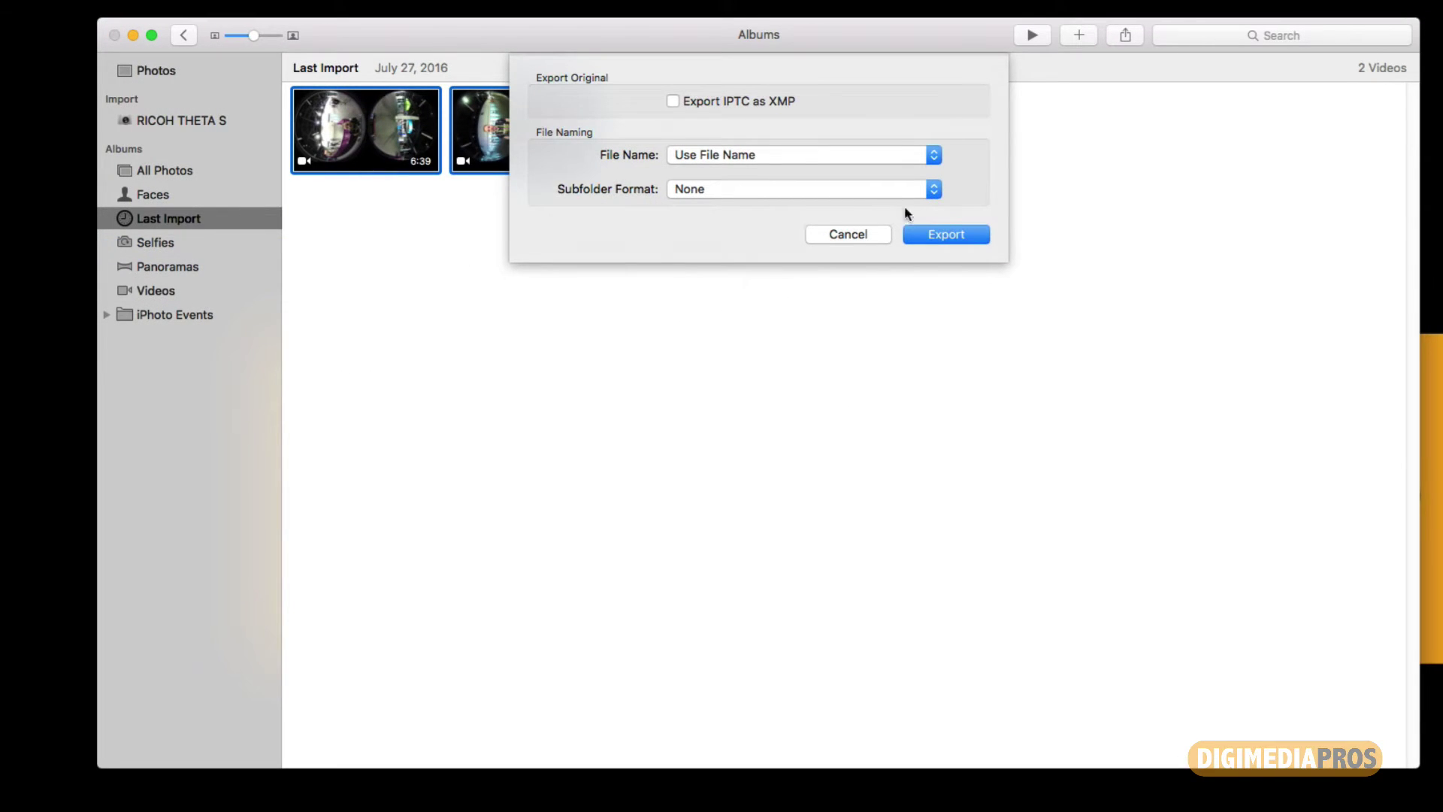
left_click(959, 235)
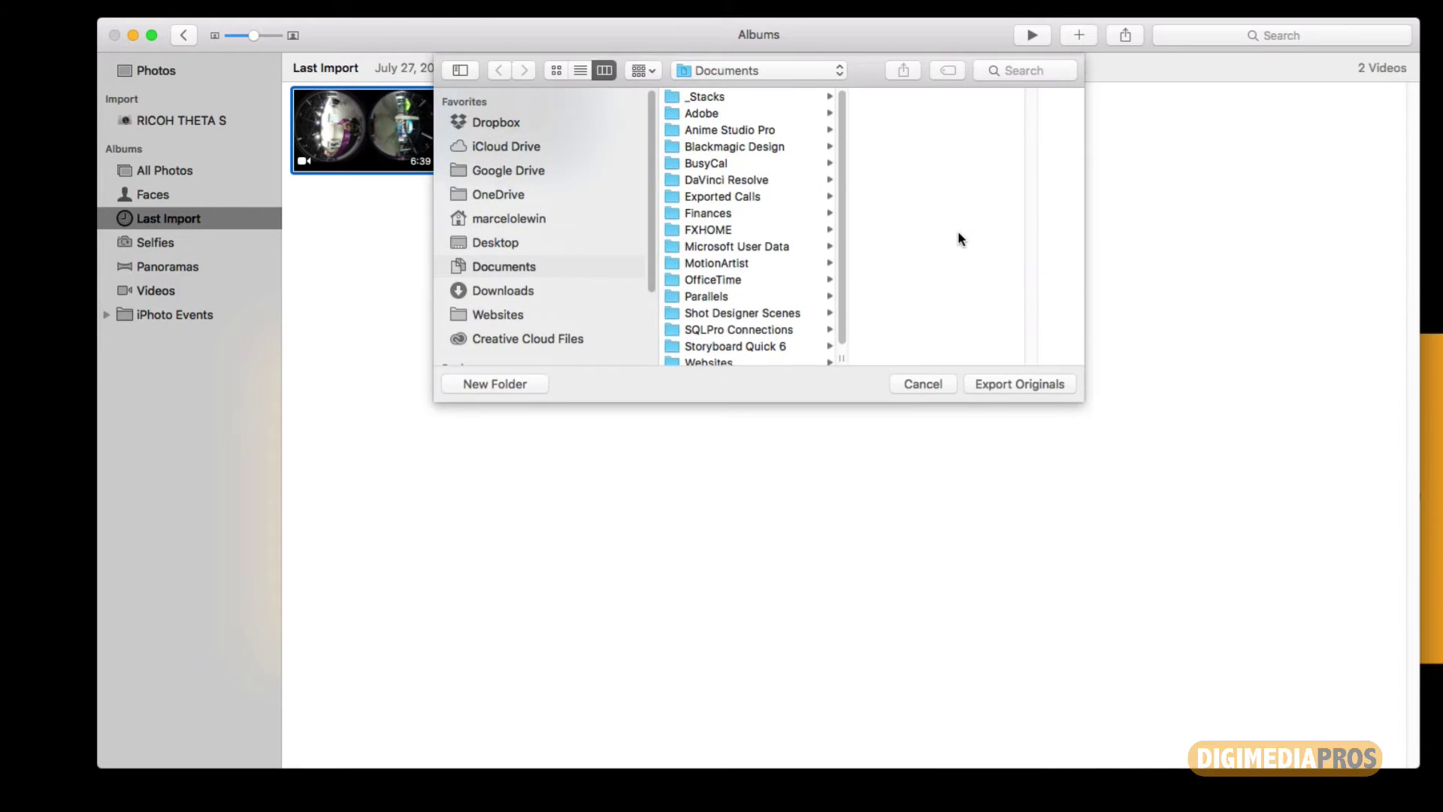
left_click(510, 245)
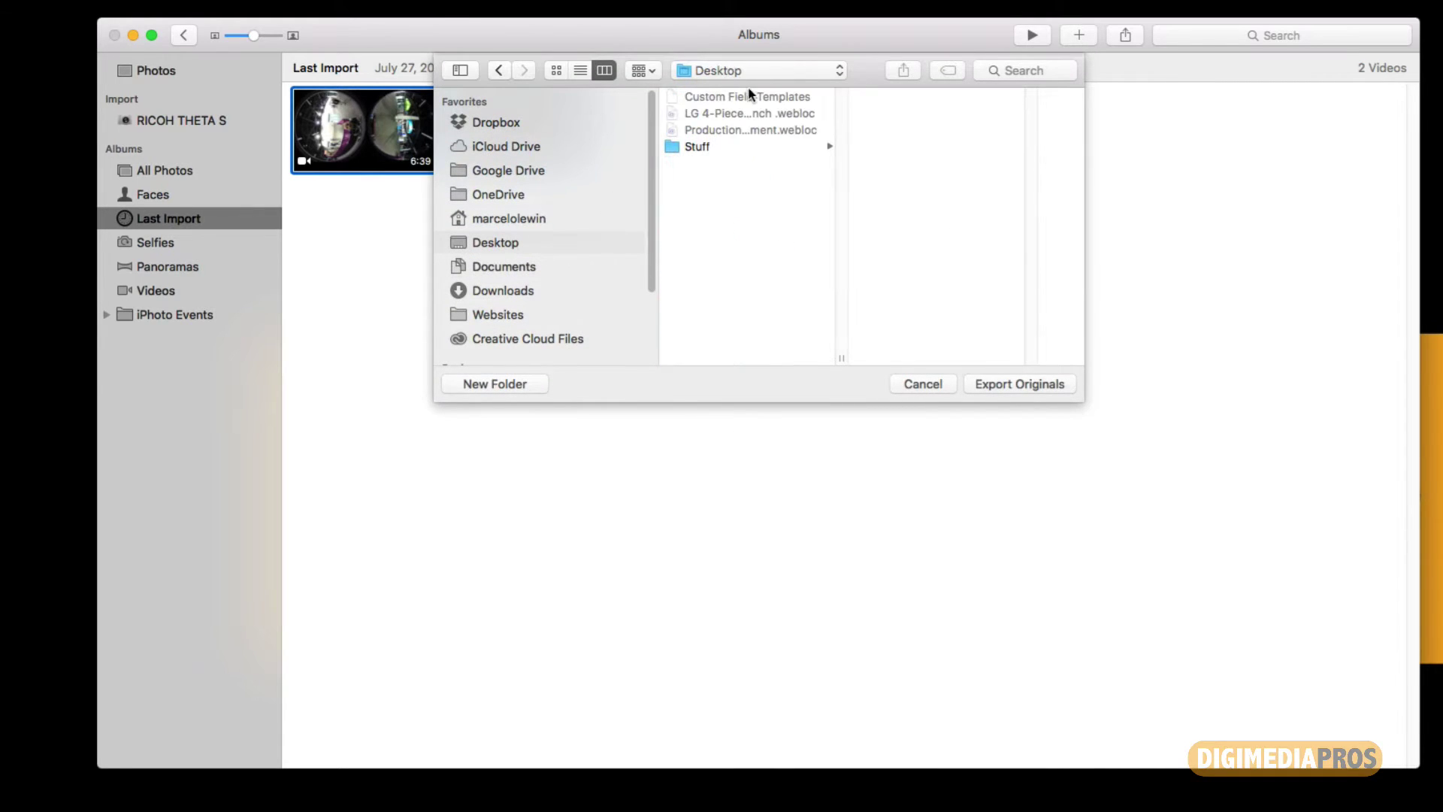
left_click(495, 385)
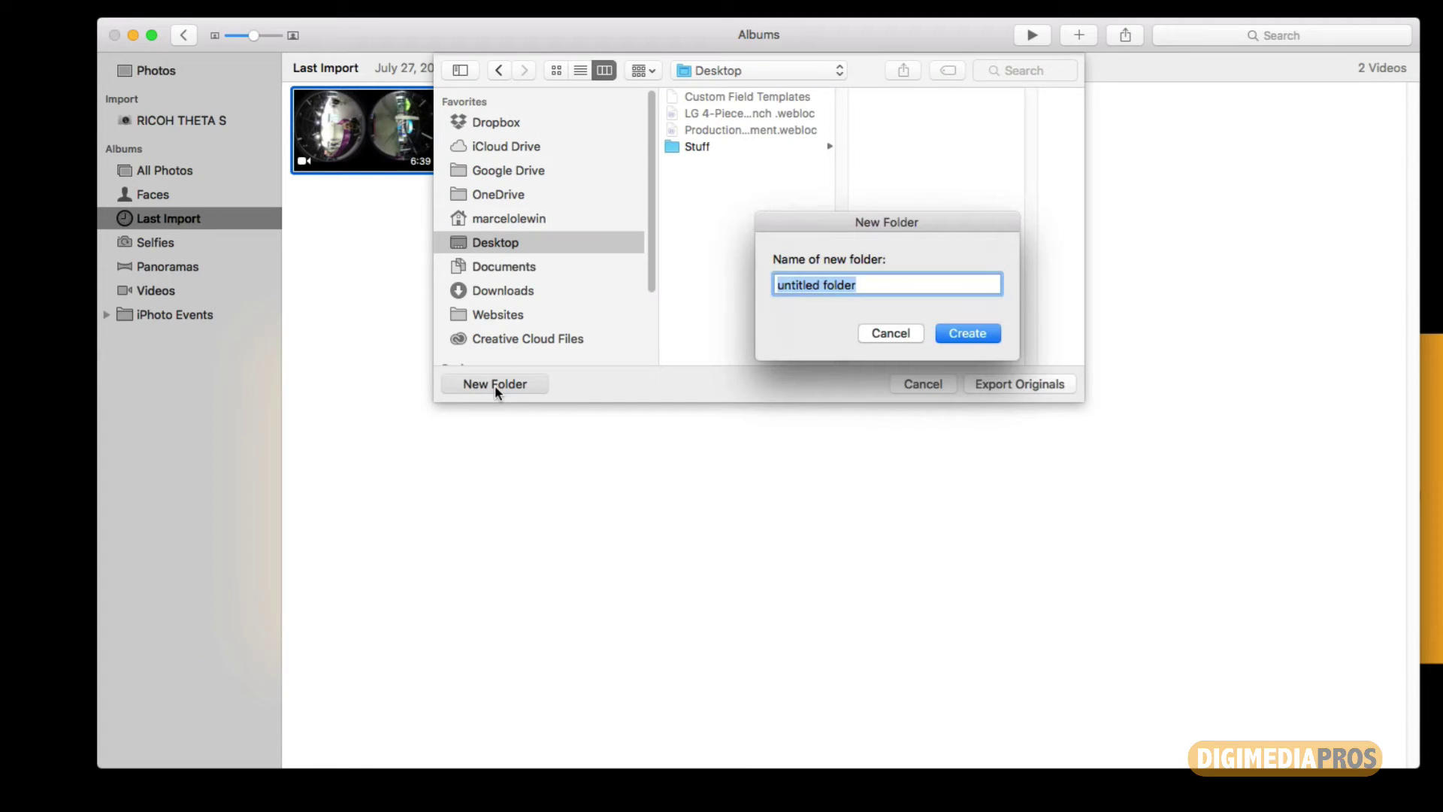
type("360 Degr")
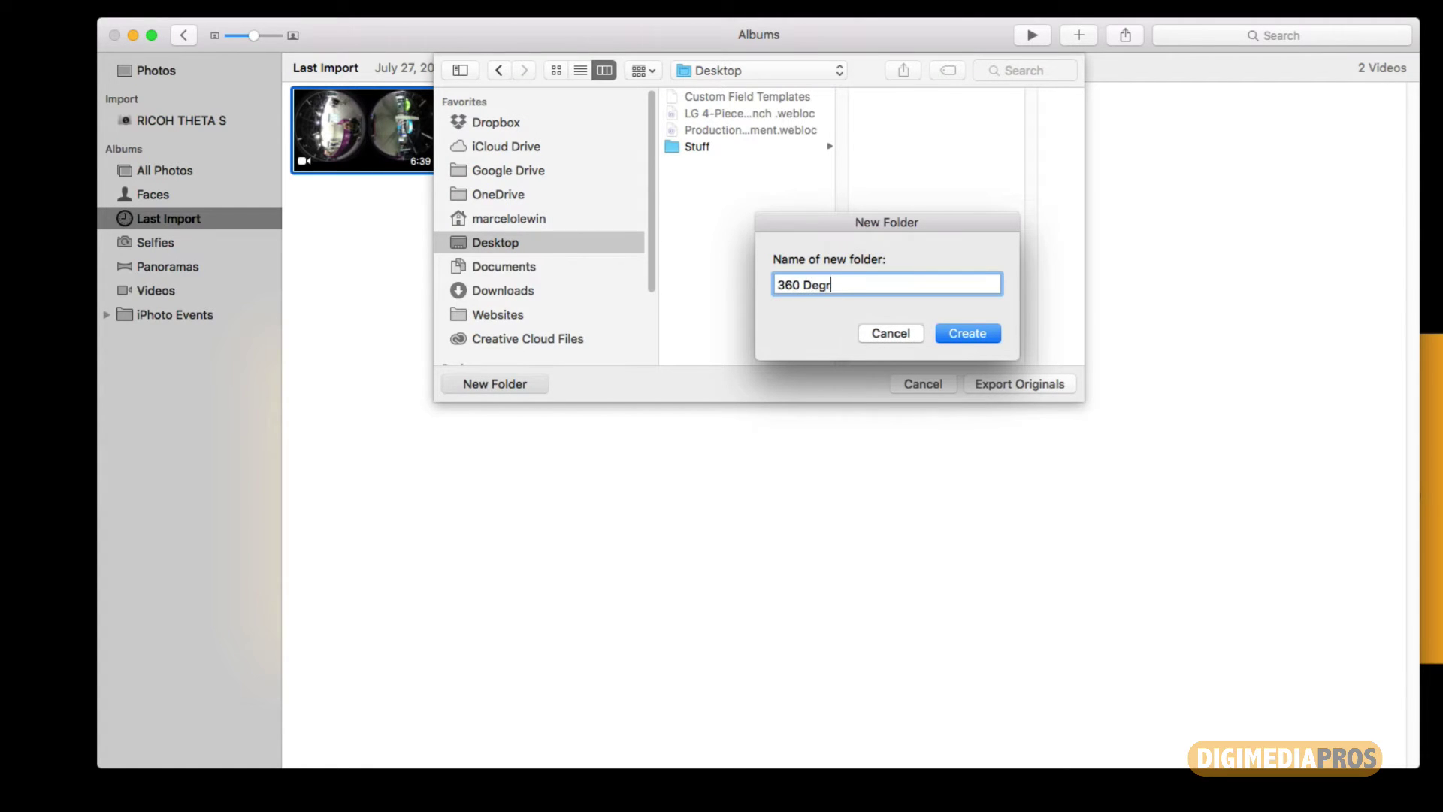
type("ee Videos")
key("Return")
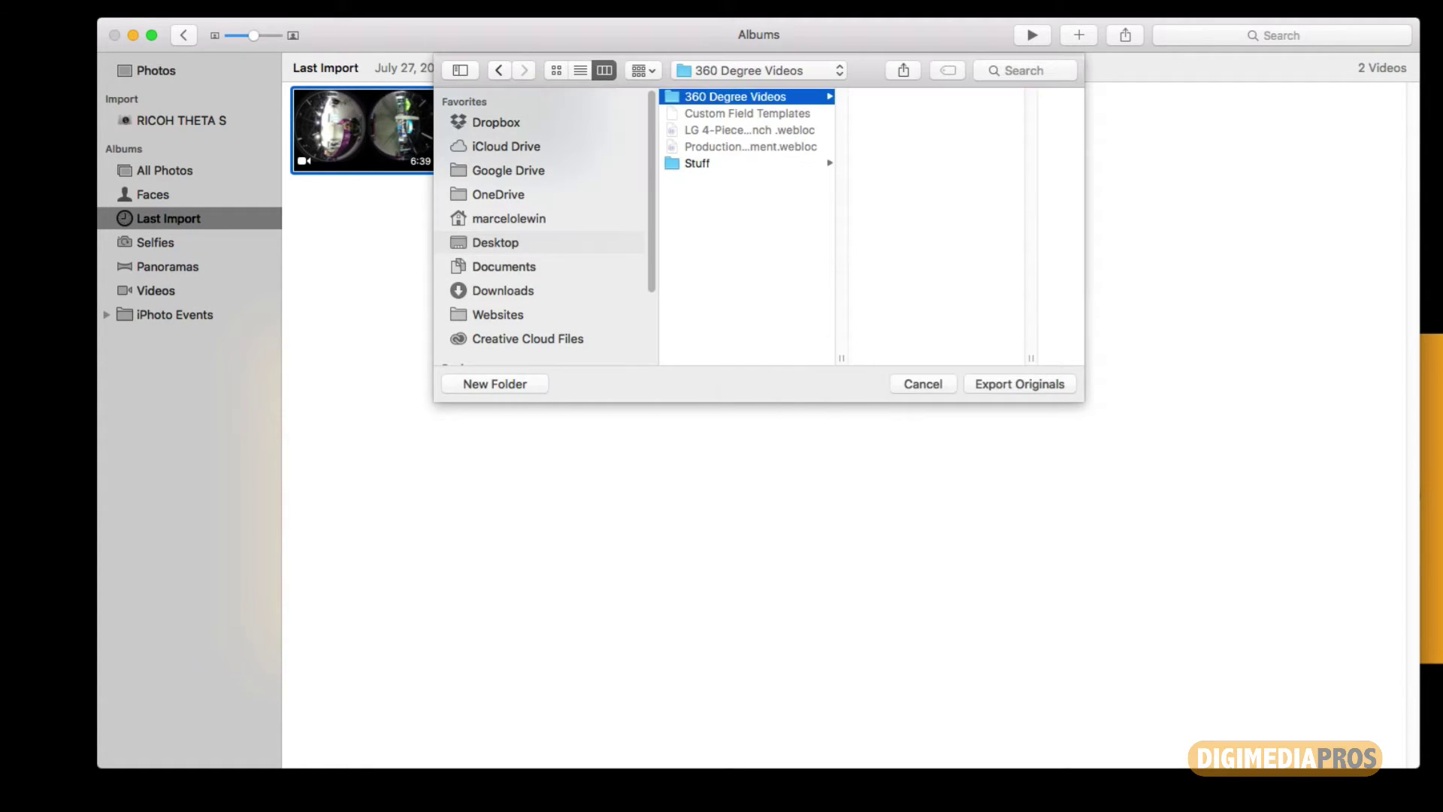
left_click(1040, 385)
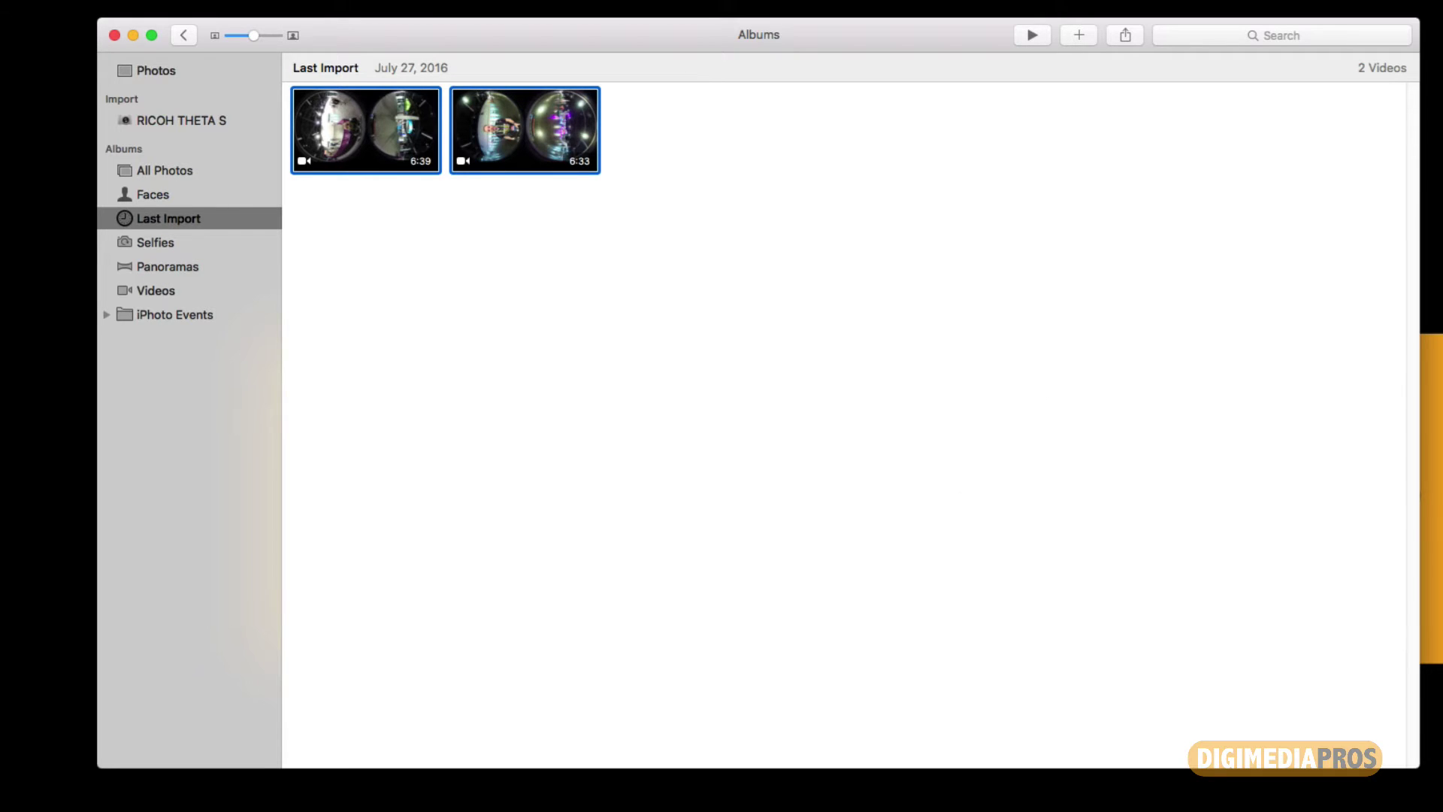
In Finder, open the Desktop's 360 Degree Videos folder and select R0010063.MP4.
key("super+Tab")
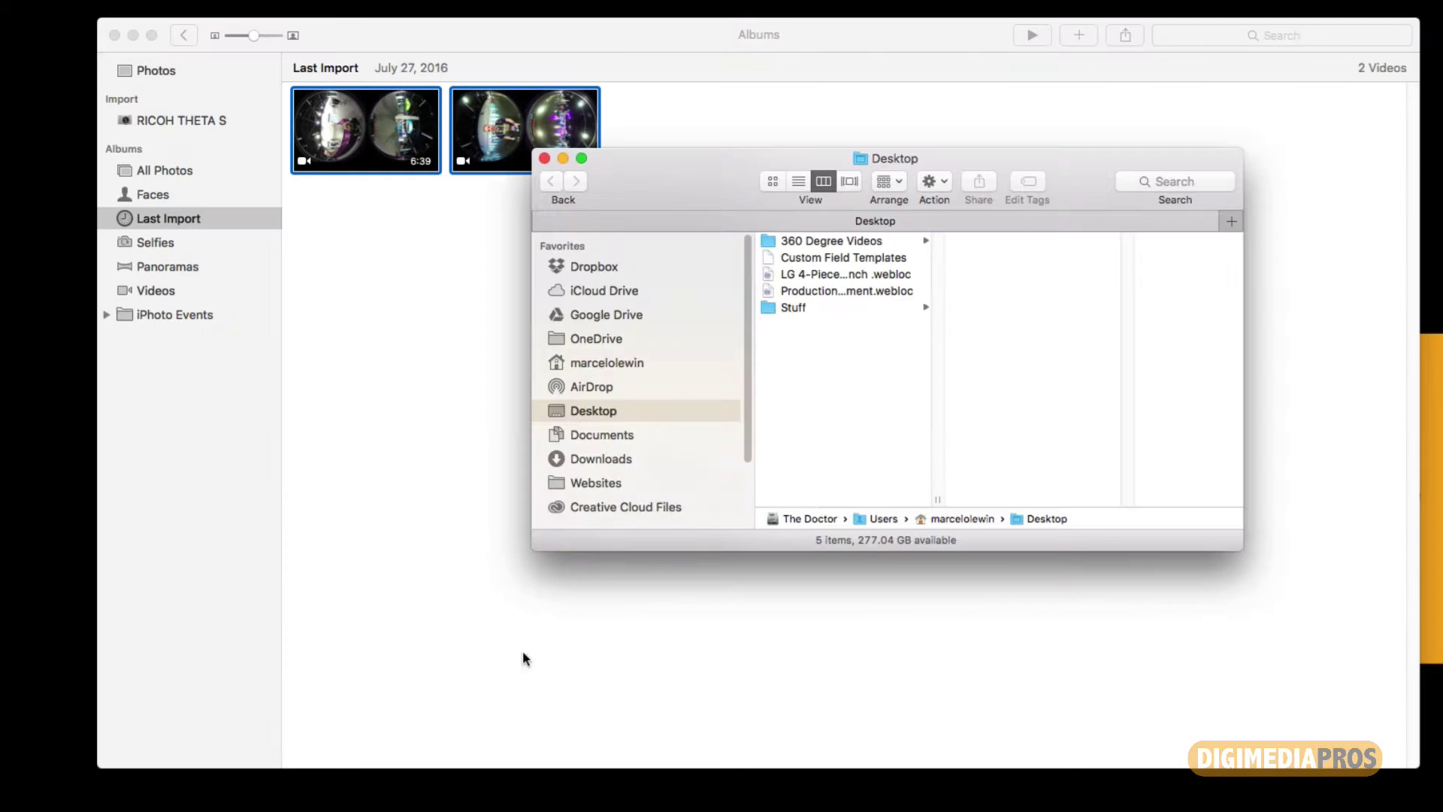
left_click(843, 245)
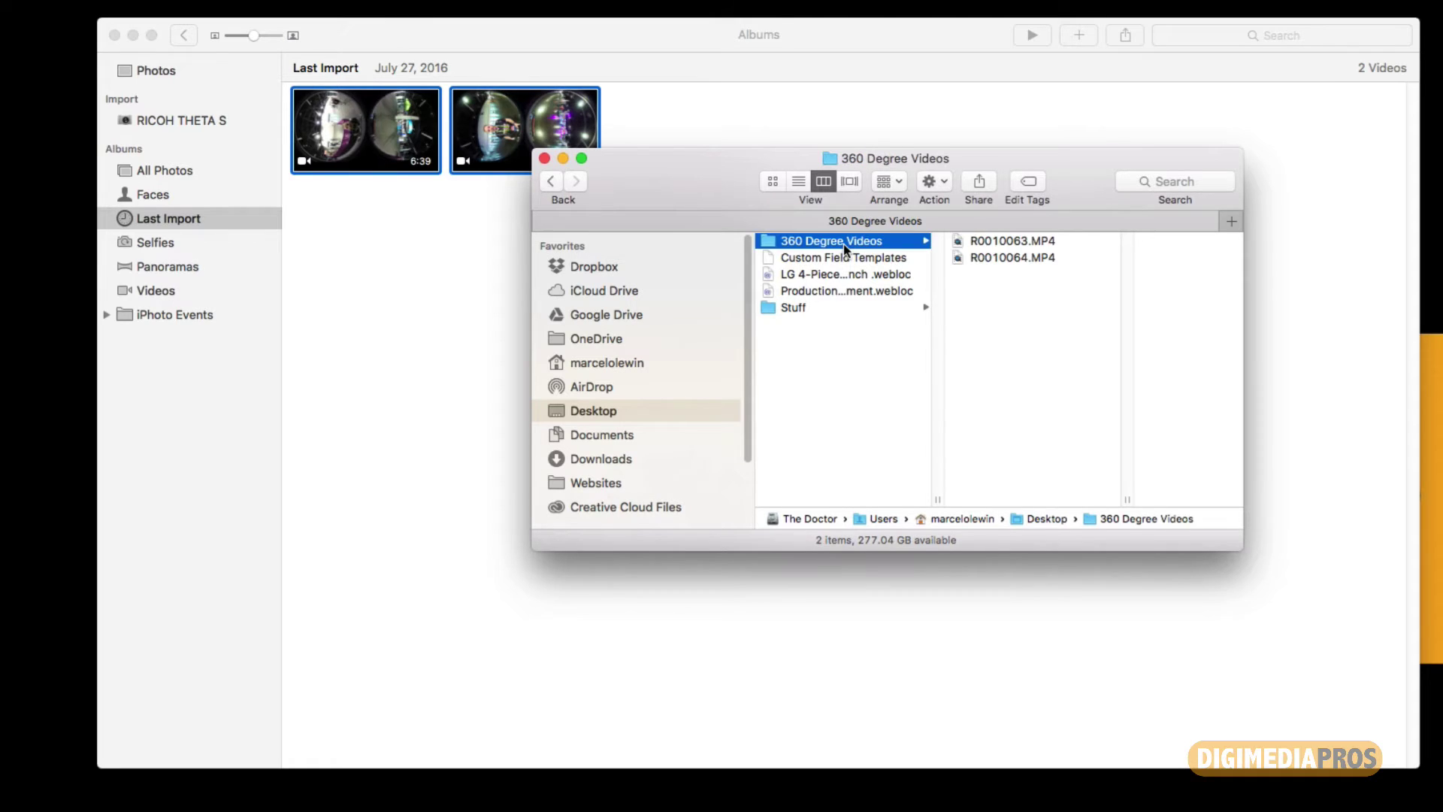
left_click(1008, 248)
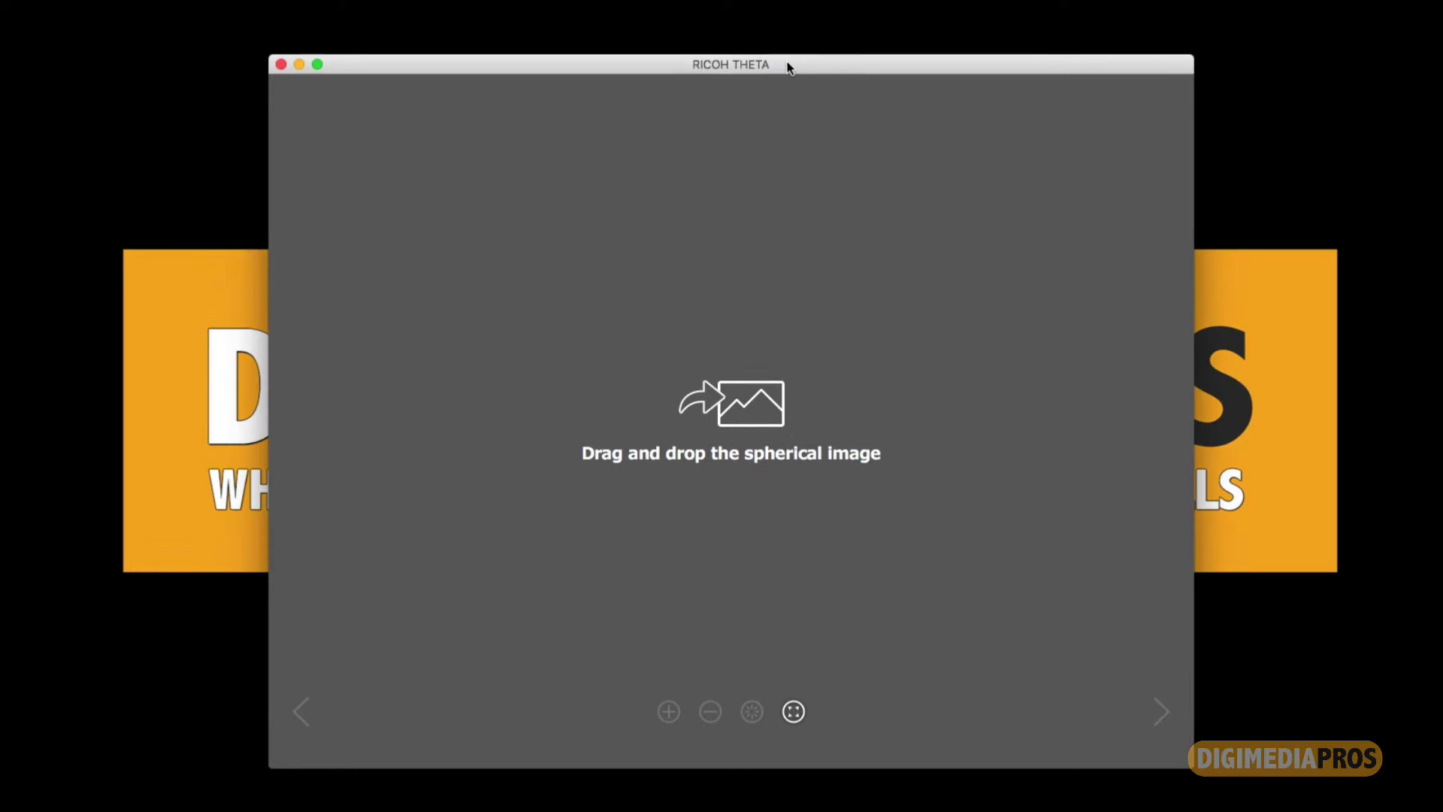
Using File > Open, select R0010063.MP4 in Raw Videos (802.7 MB, 1920×1080, 06:39).
left_click(167, 6)
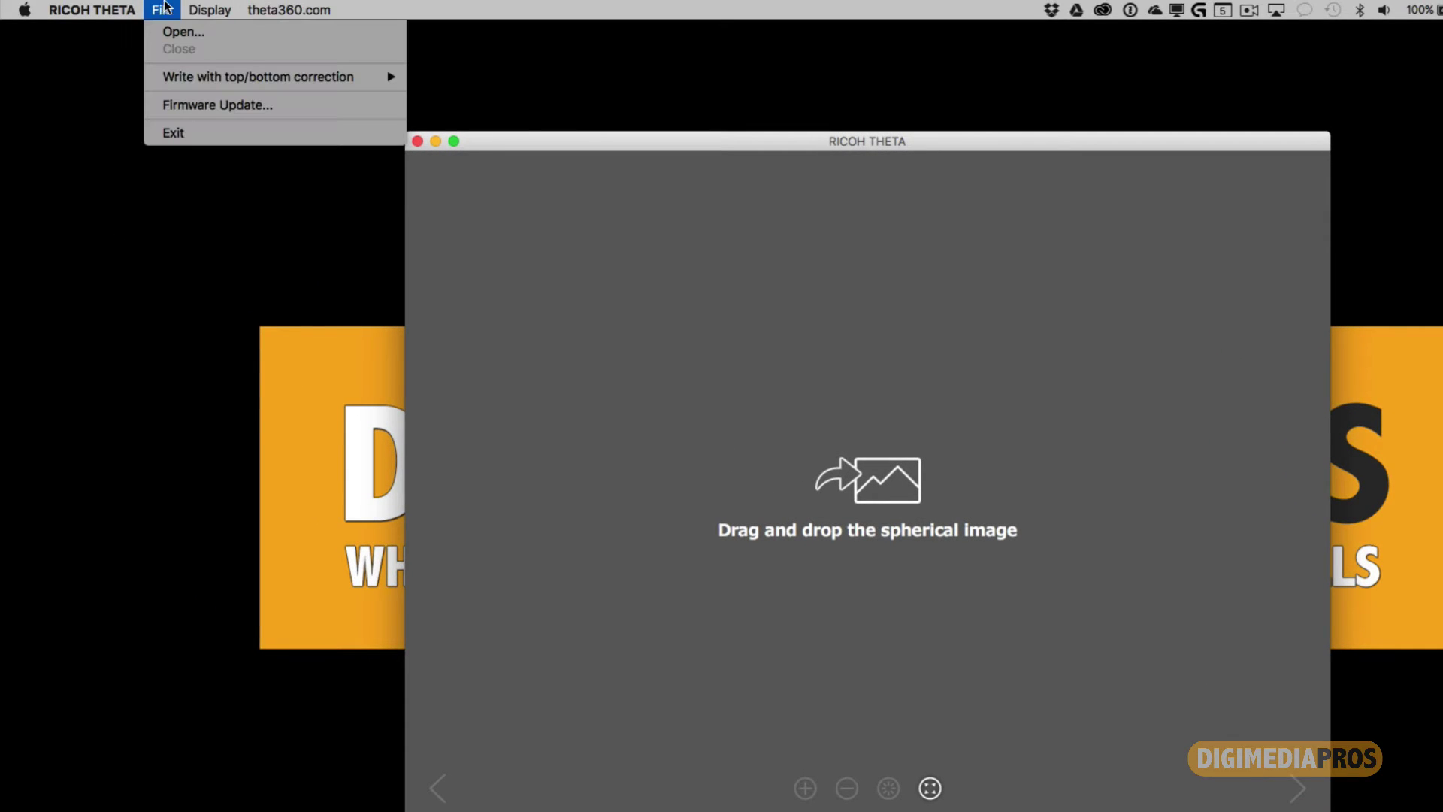
left_click(173, 31)
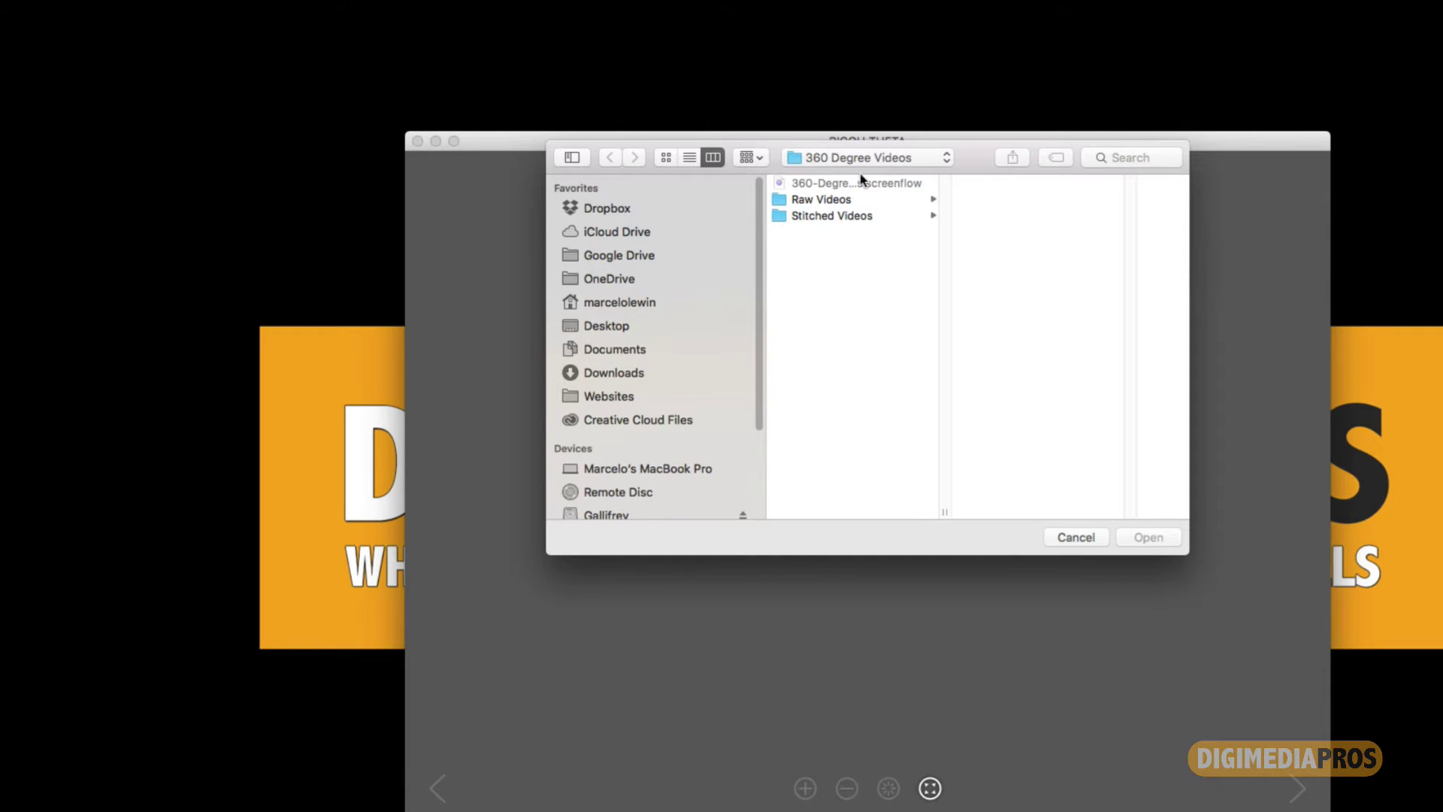
left_click(859, 202)
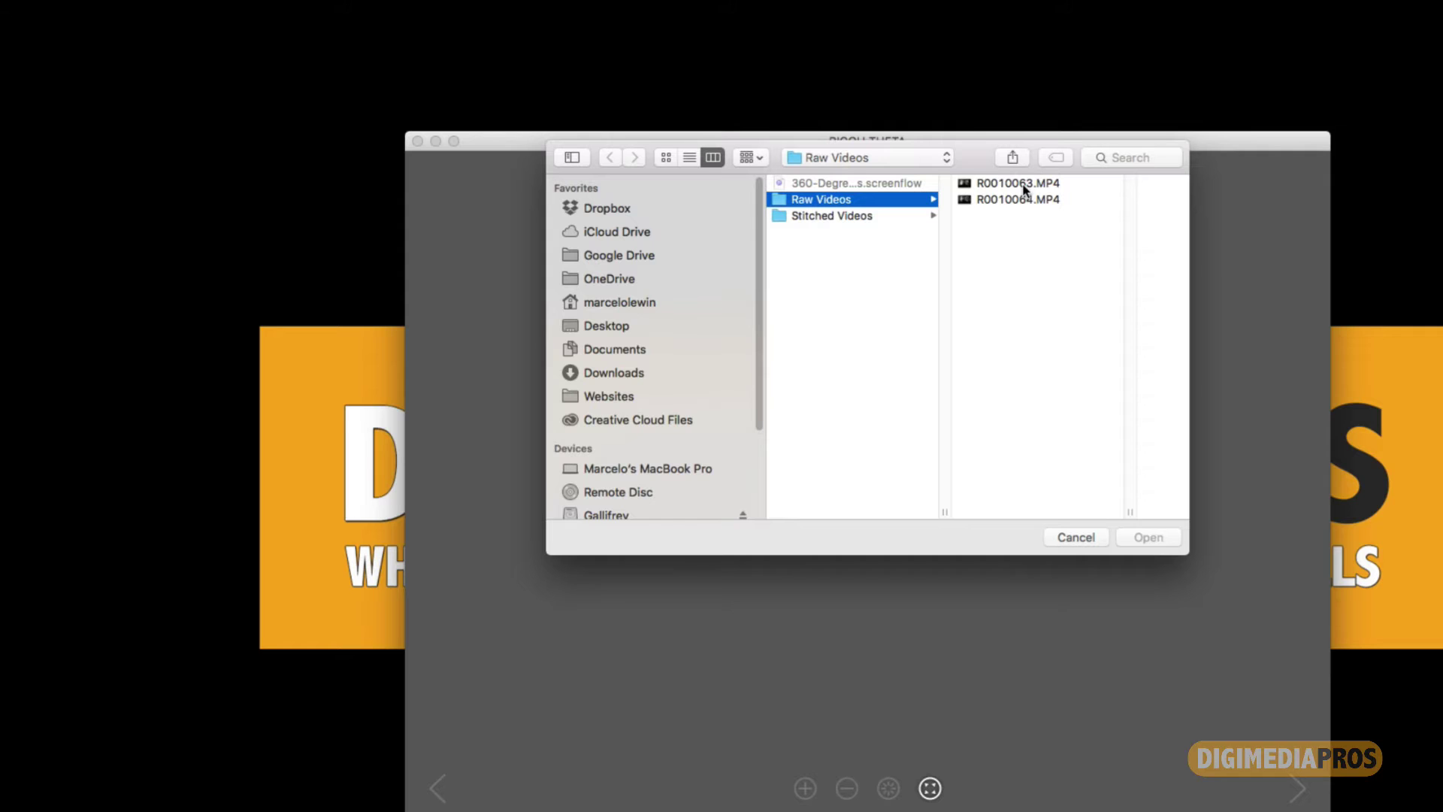
left_click(1012, 186)
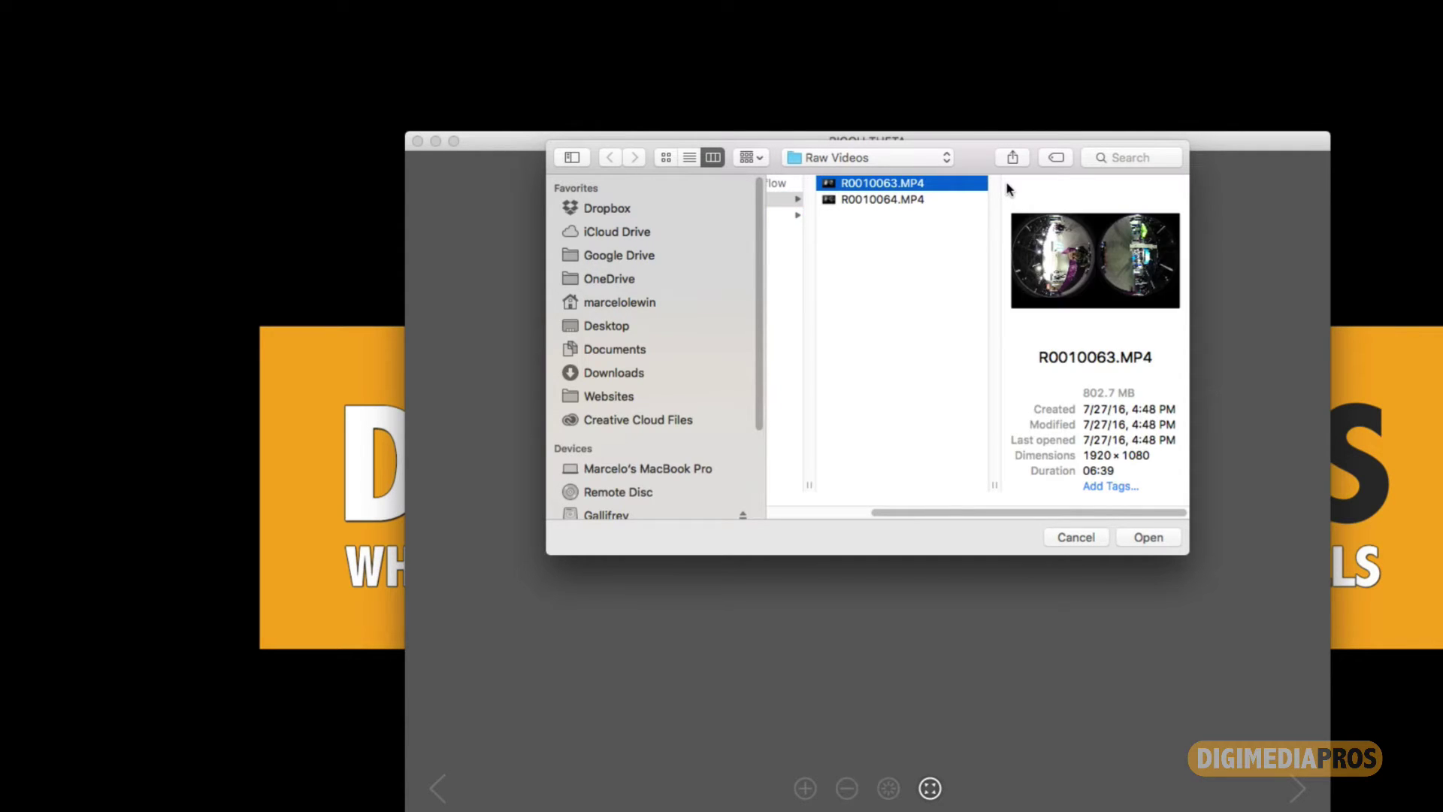
Convert R0010063.MP4 into stitched R0010063_er.MP4, saved to the Stitched Videos folder.
left_click(1166, 537)
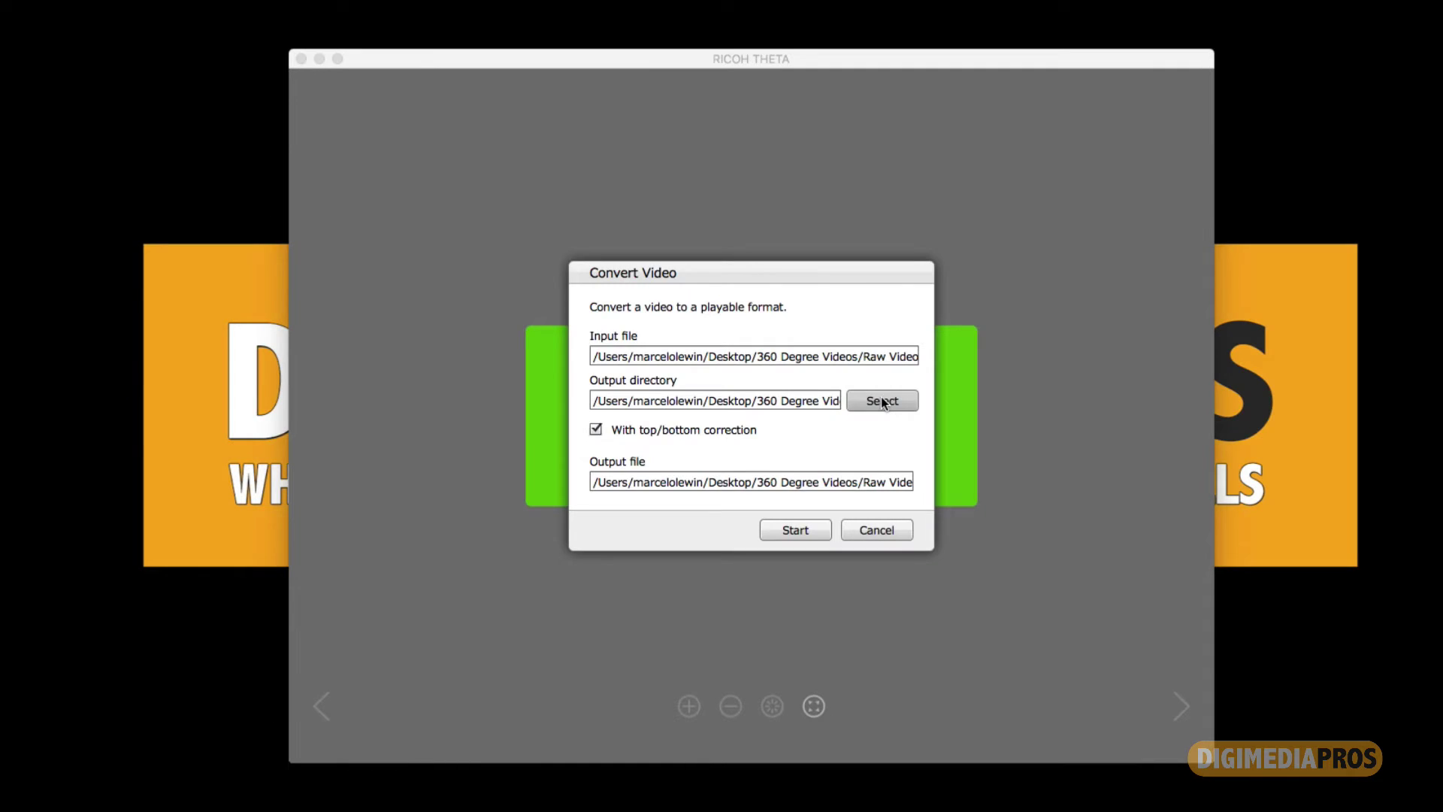
left_click(882, 400)
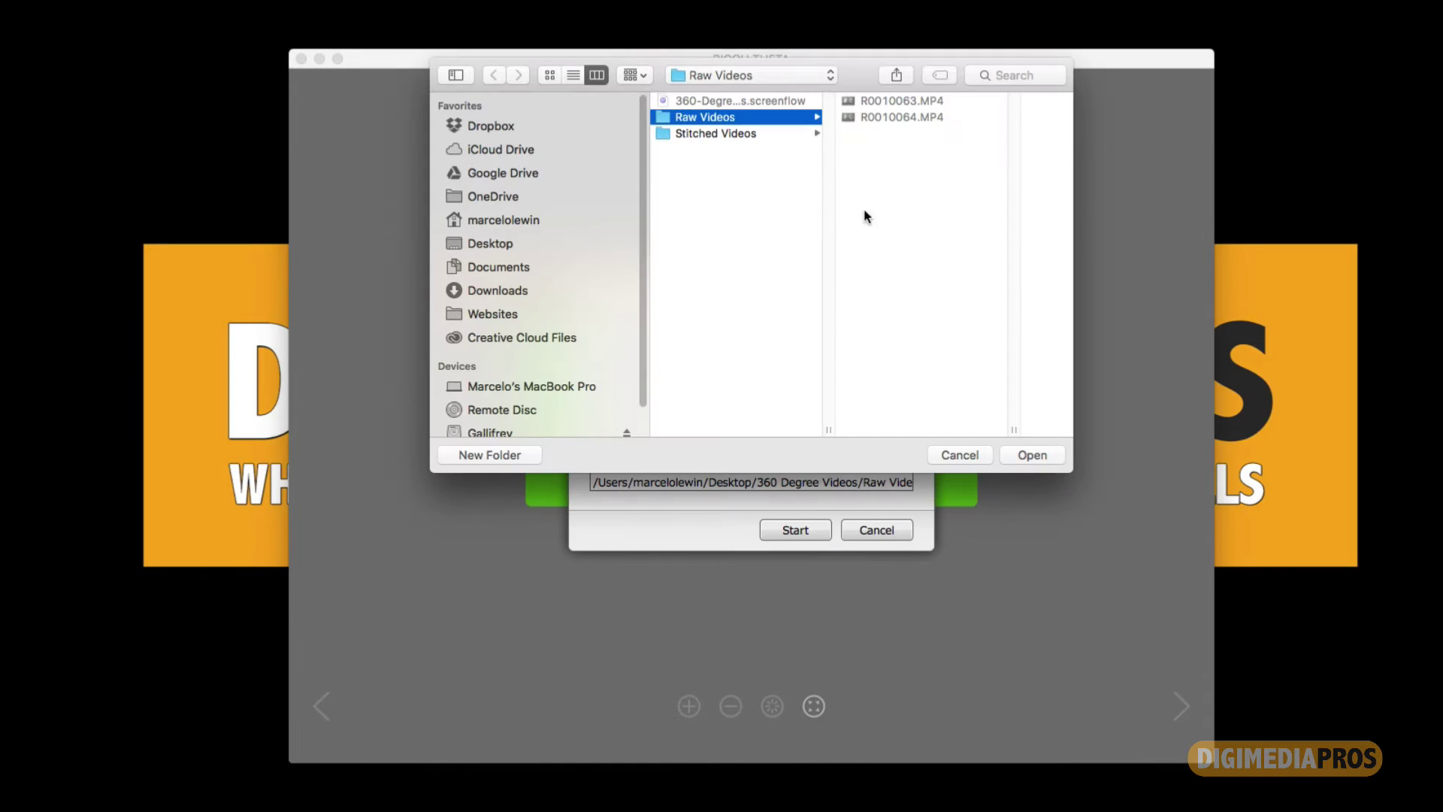
left_click(723, 150)
left_click(723, 136)
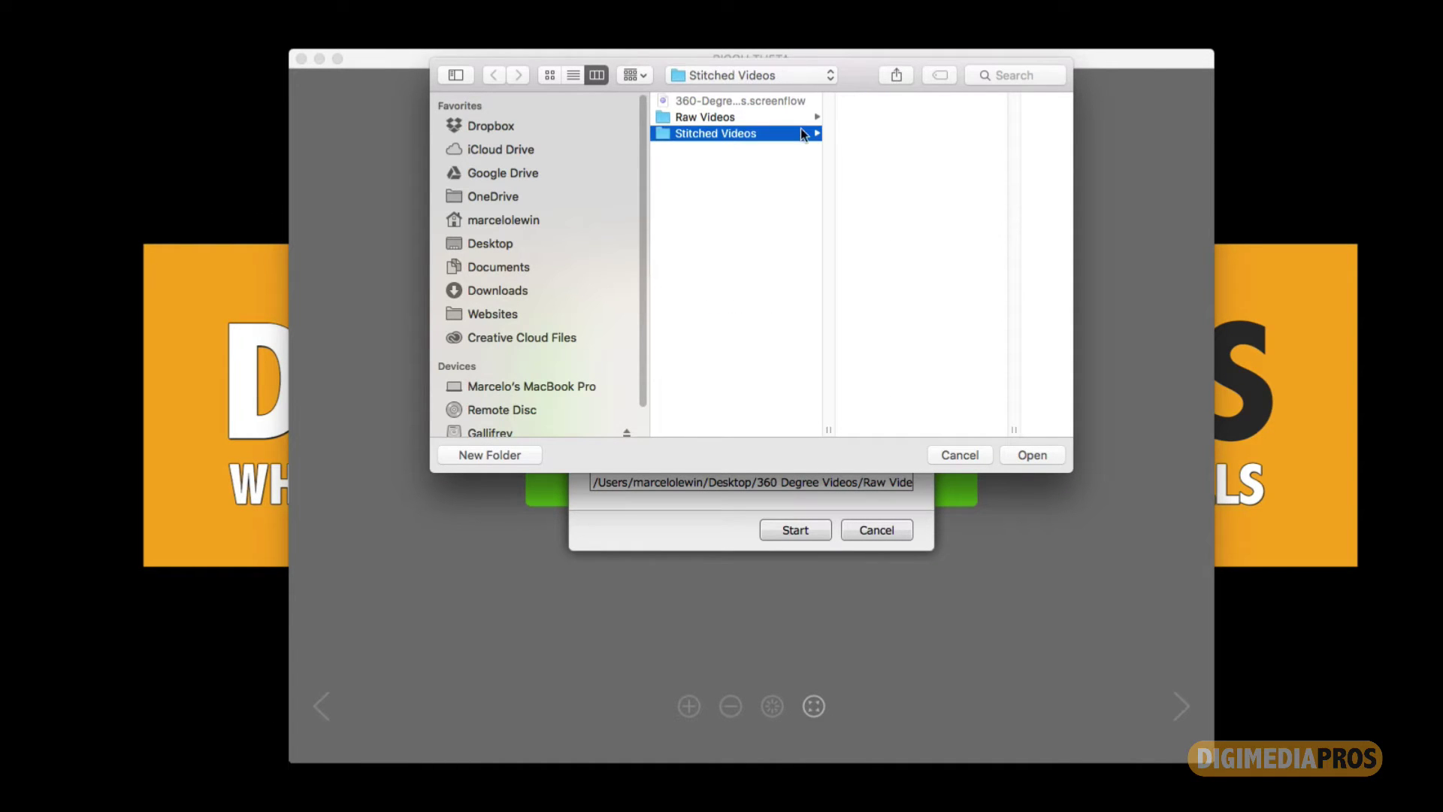
left_click(1019, 455)
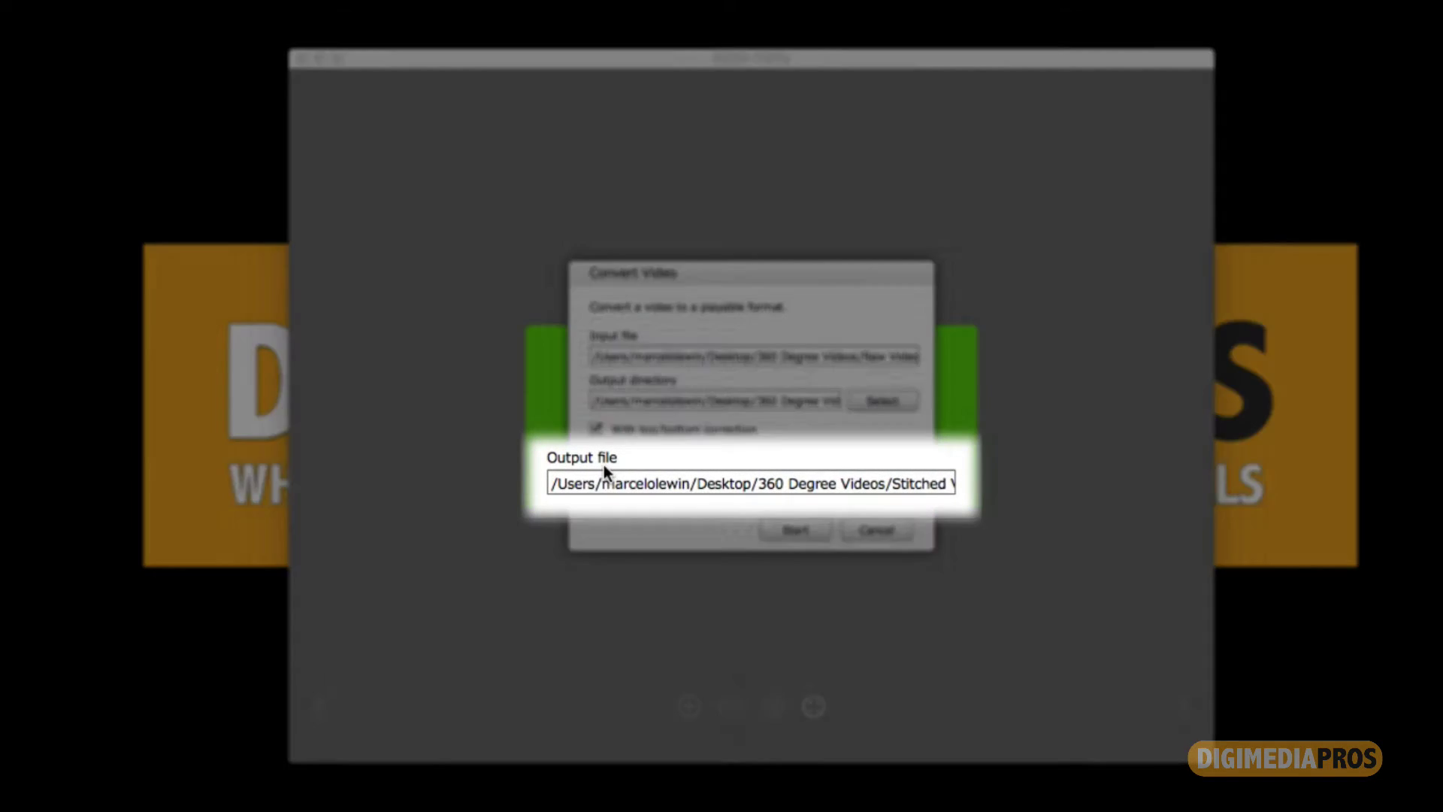
left_click(920, 483)
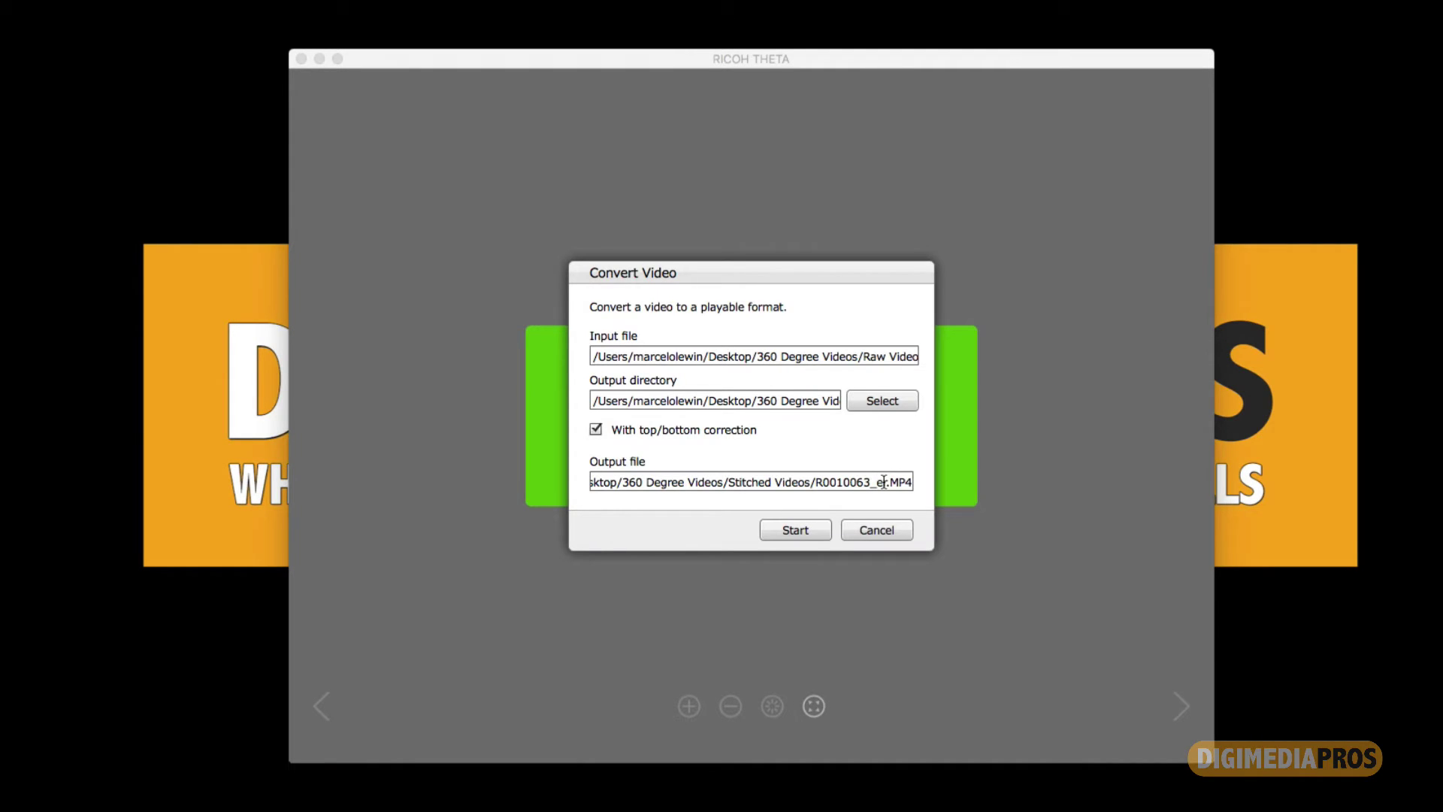
left_click(817, 531)
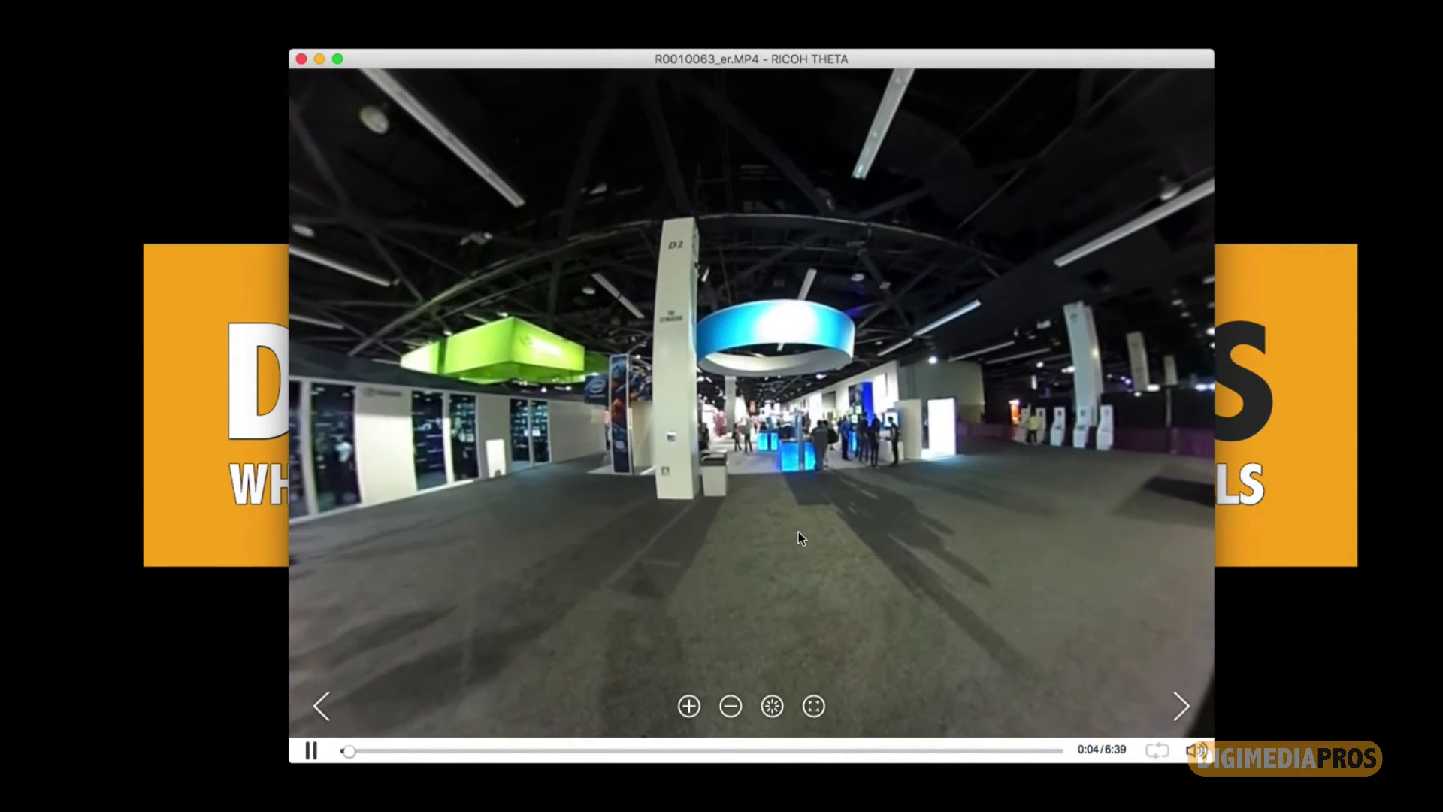
Look around the hall in the stitched clip and scrub ahead, pausing near 1:07.
left_click_drag(799, 534, 909, 519)
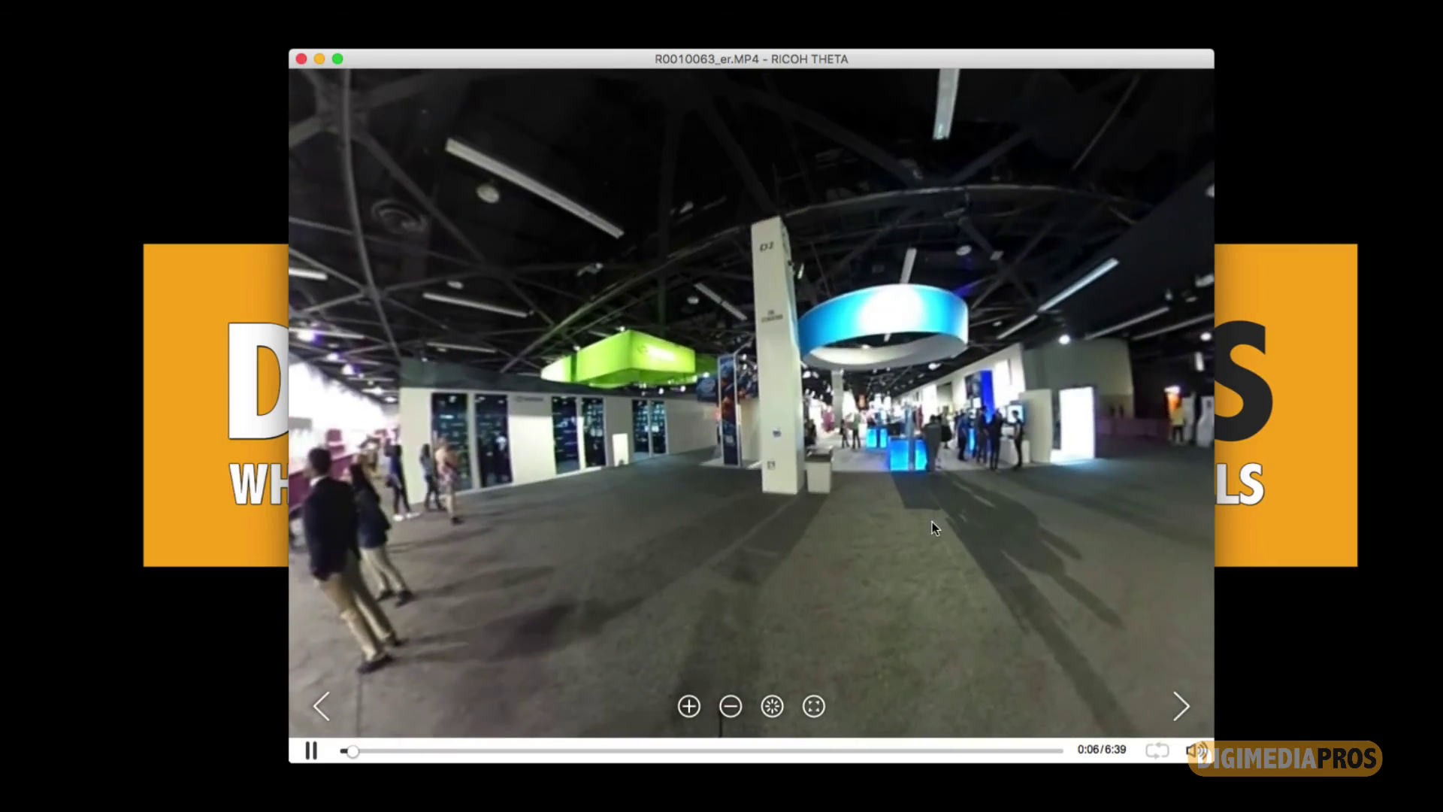
left_click_drag(349, 750, 455, 751)
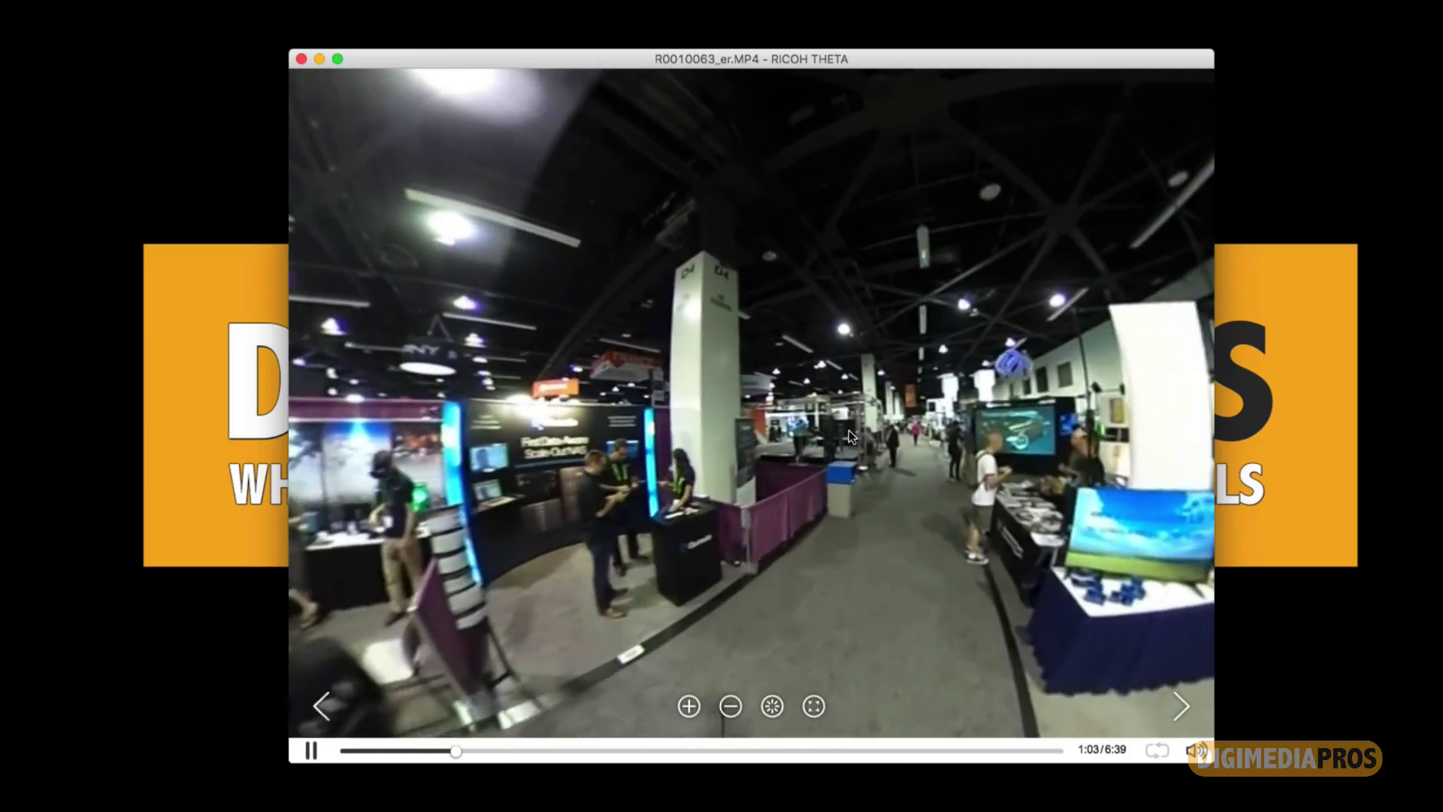
left_click_drag(850, 430, 654, 522)
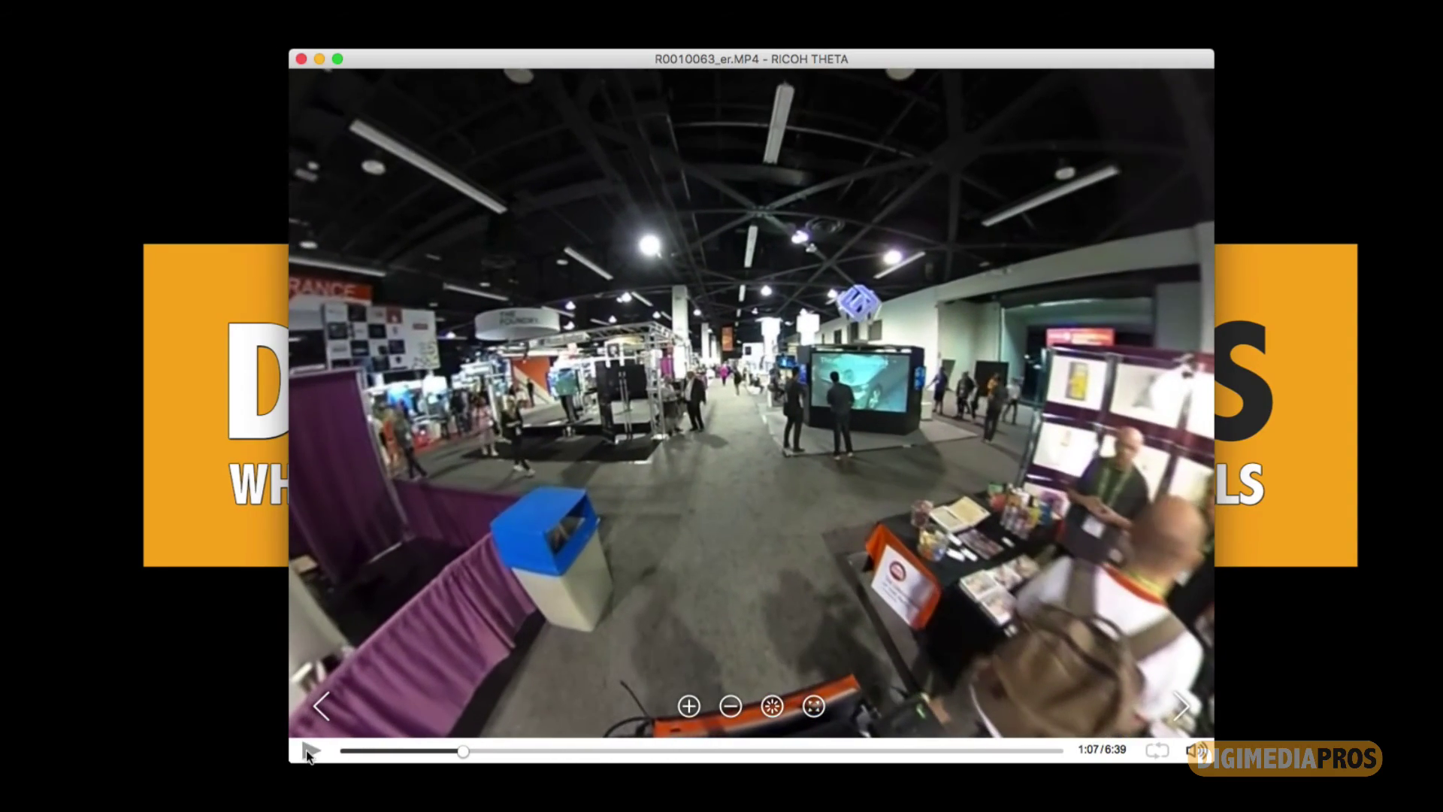
left_click(310, 750)
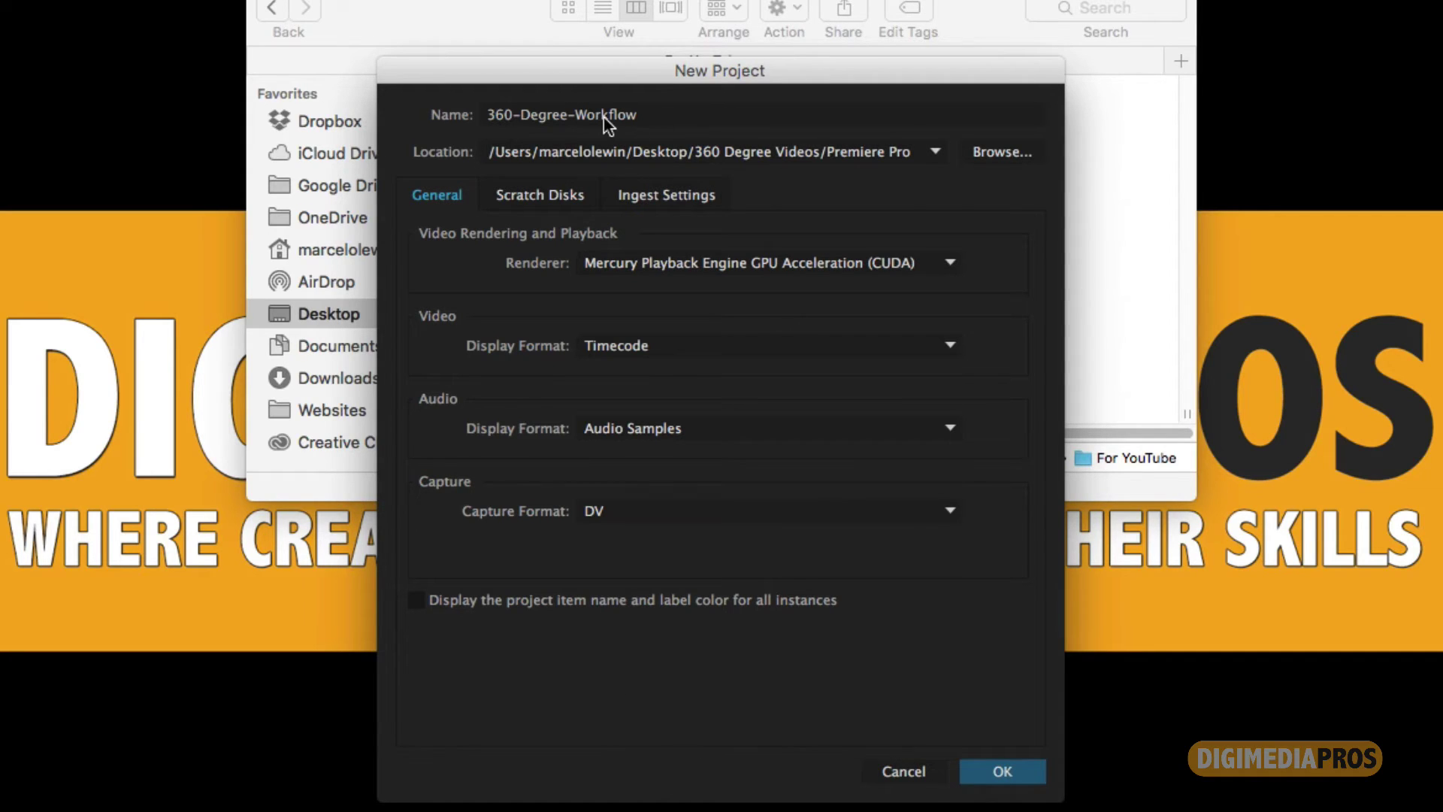
Bring the Finder window with the 360 Degree Videos folders in front of Premiere Pro.
left_click(1007, 14)
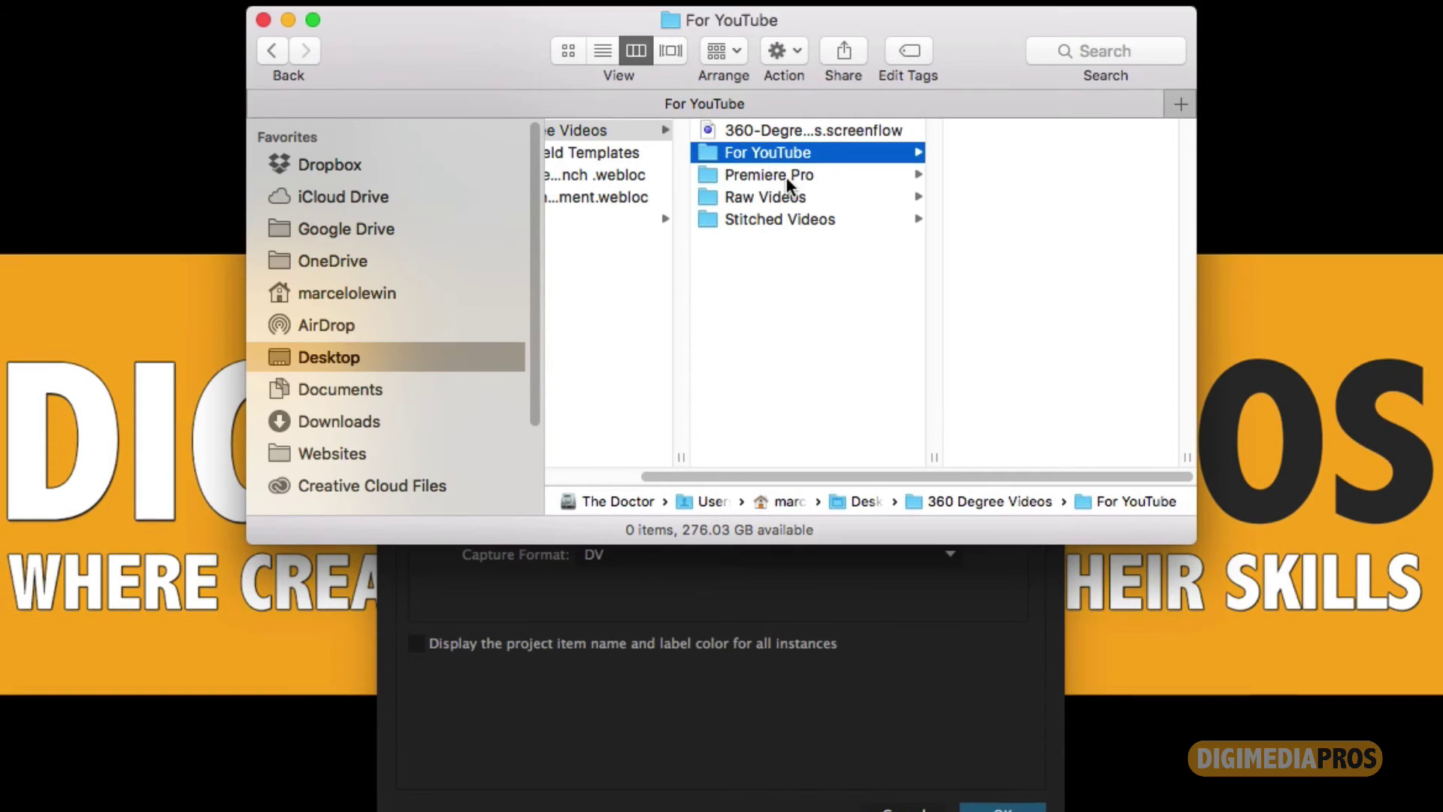
Select the Premiere Pro folder and confirm New Project to create 360-Degree-Workflow.prproj.
left_click(786, 134)
left_click(1029, 787)
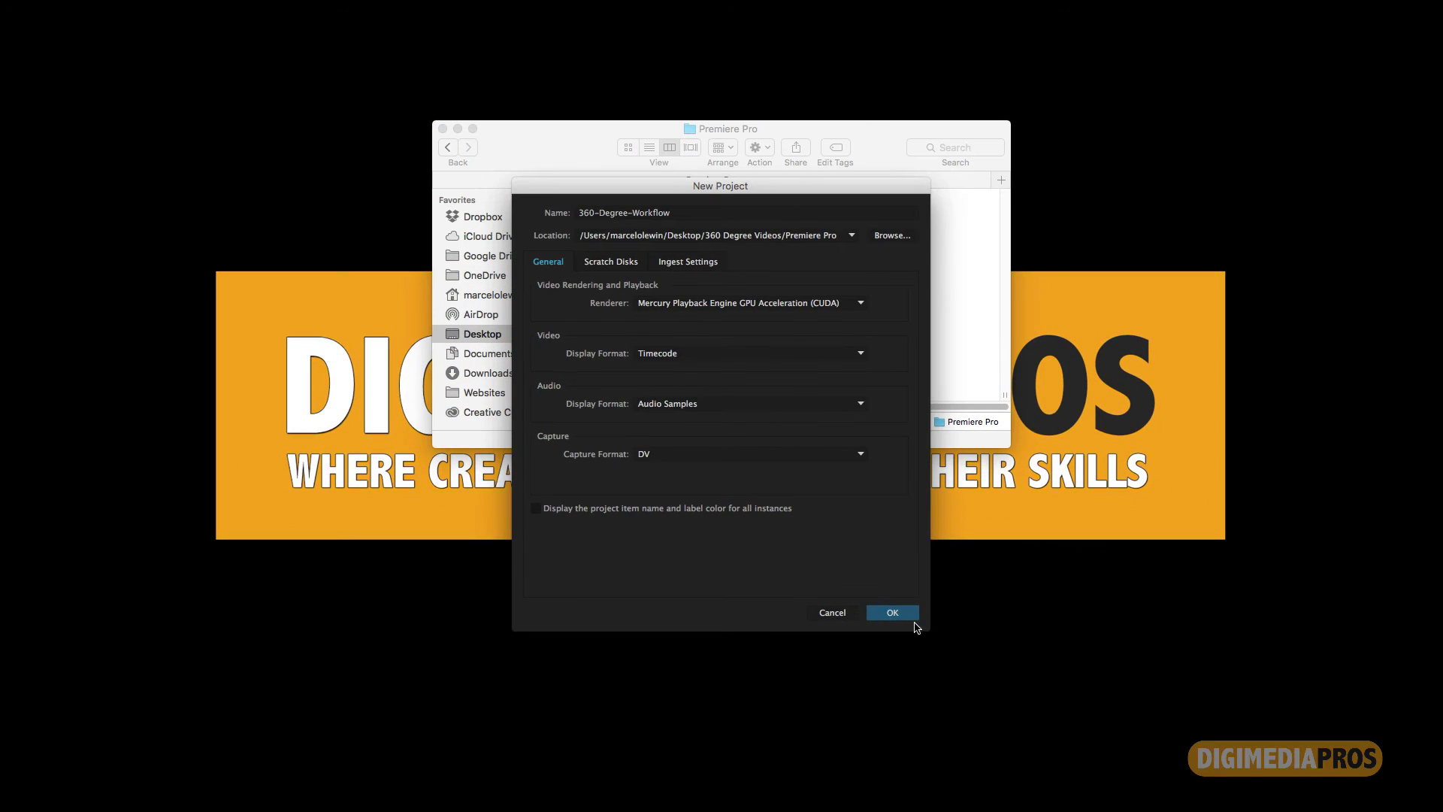
left_click(909, 619)
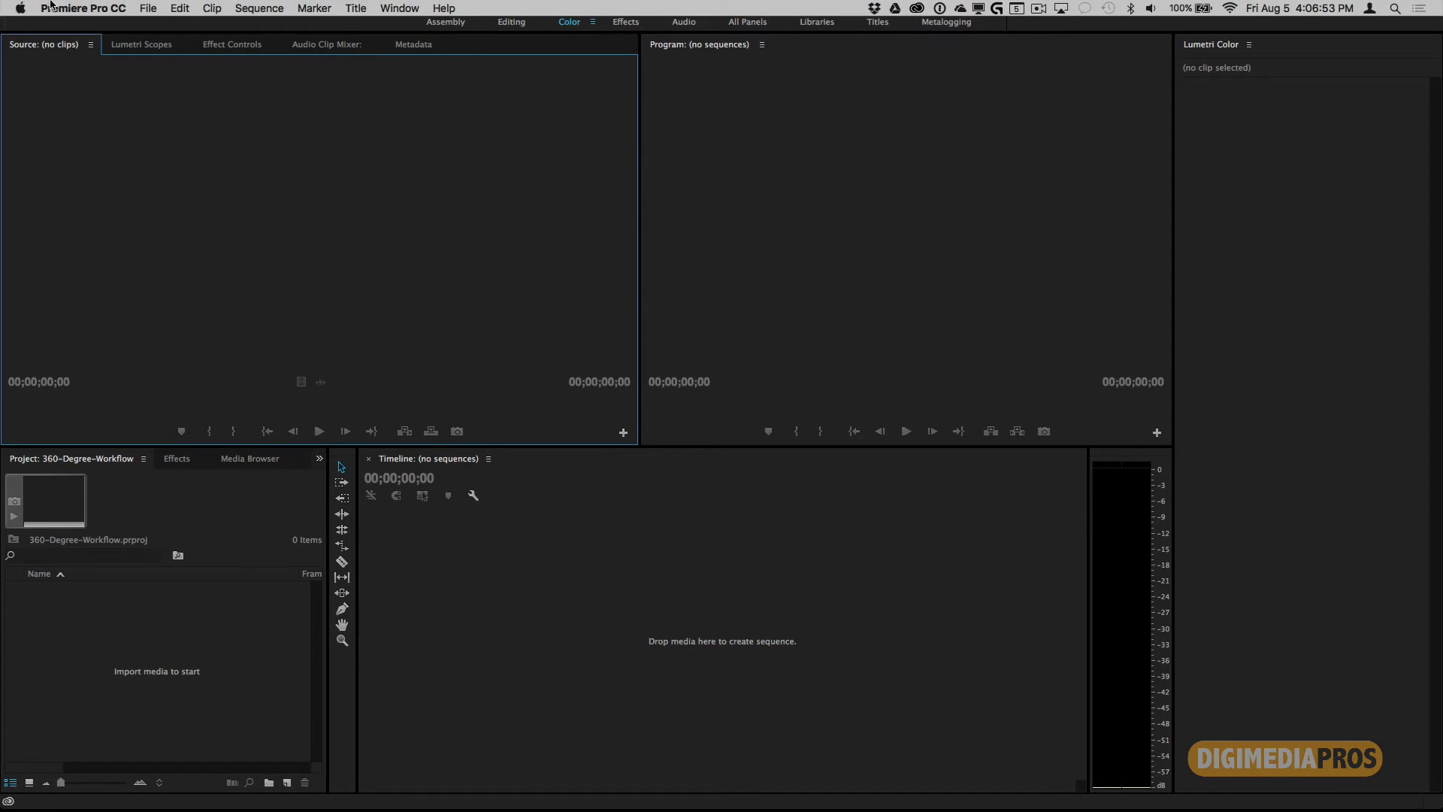
Import the Raw Videos and Stitched Videos folders from Desktop > 360 Degree Videos.
left_click(147, 8)
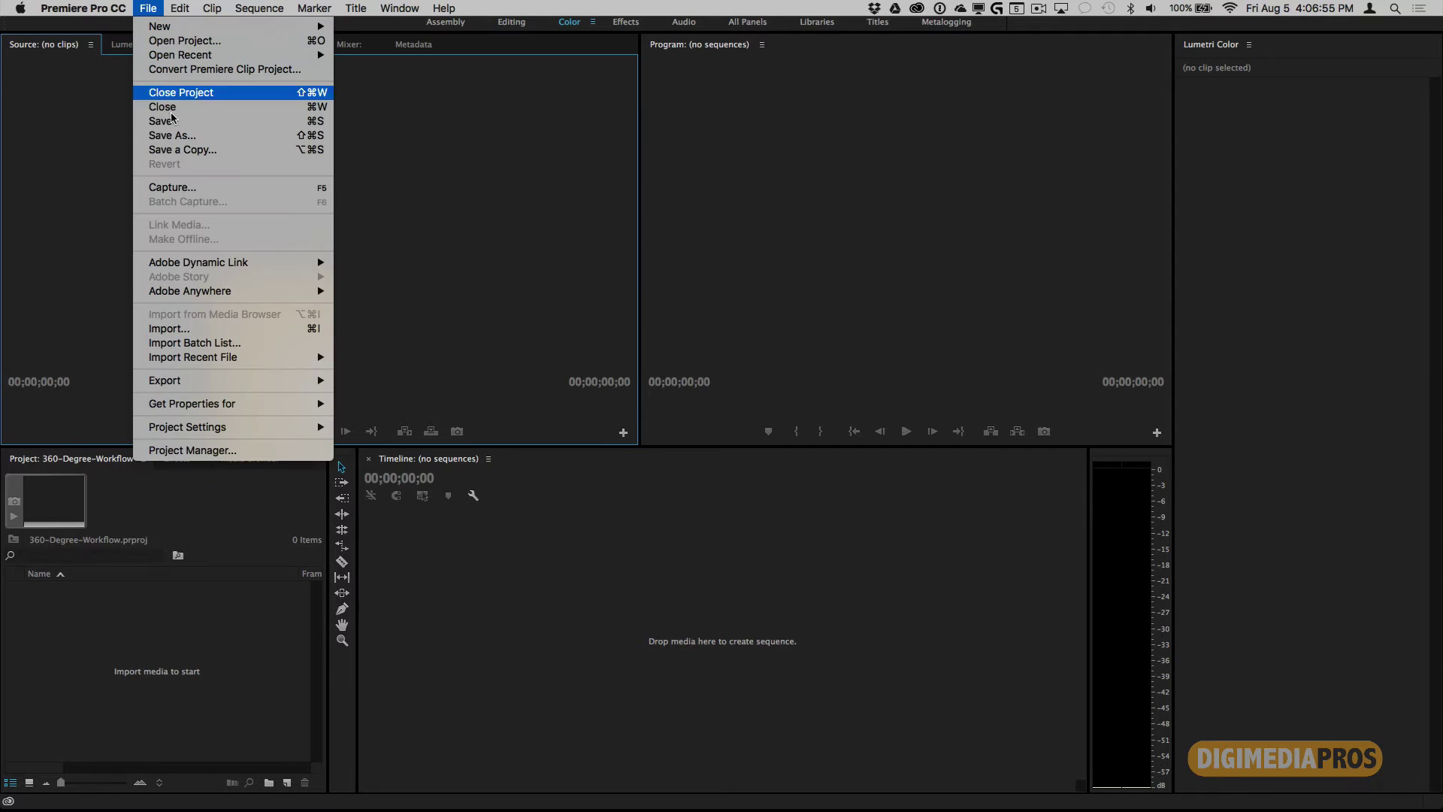
left_click(187, 329)
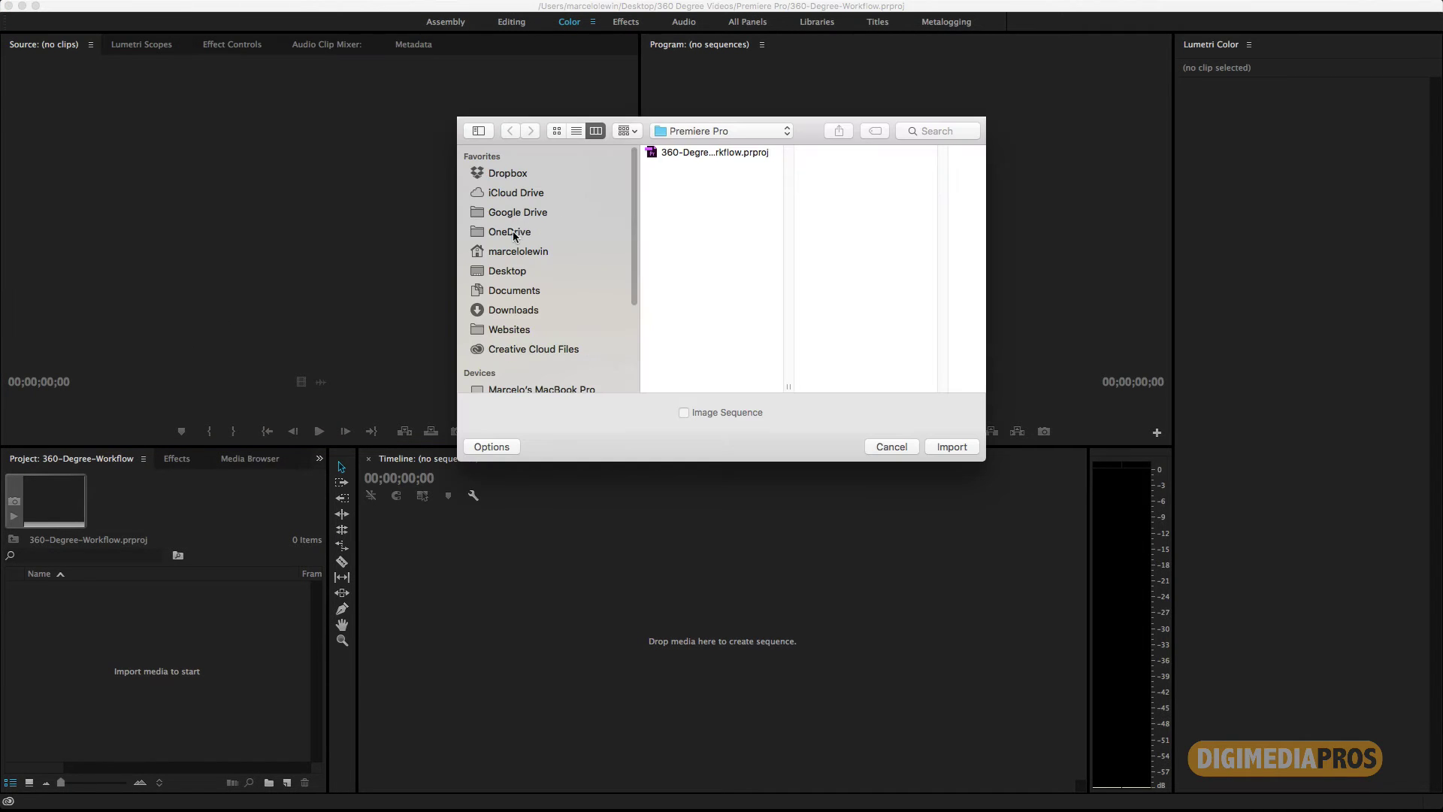
left_click(505, 270)
left_click(728, 152)
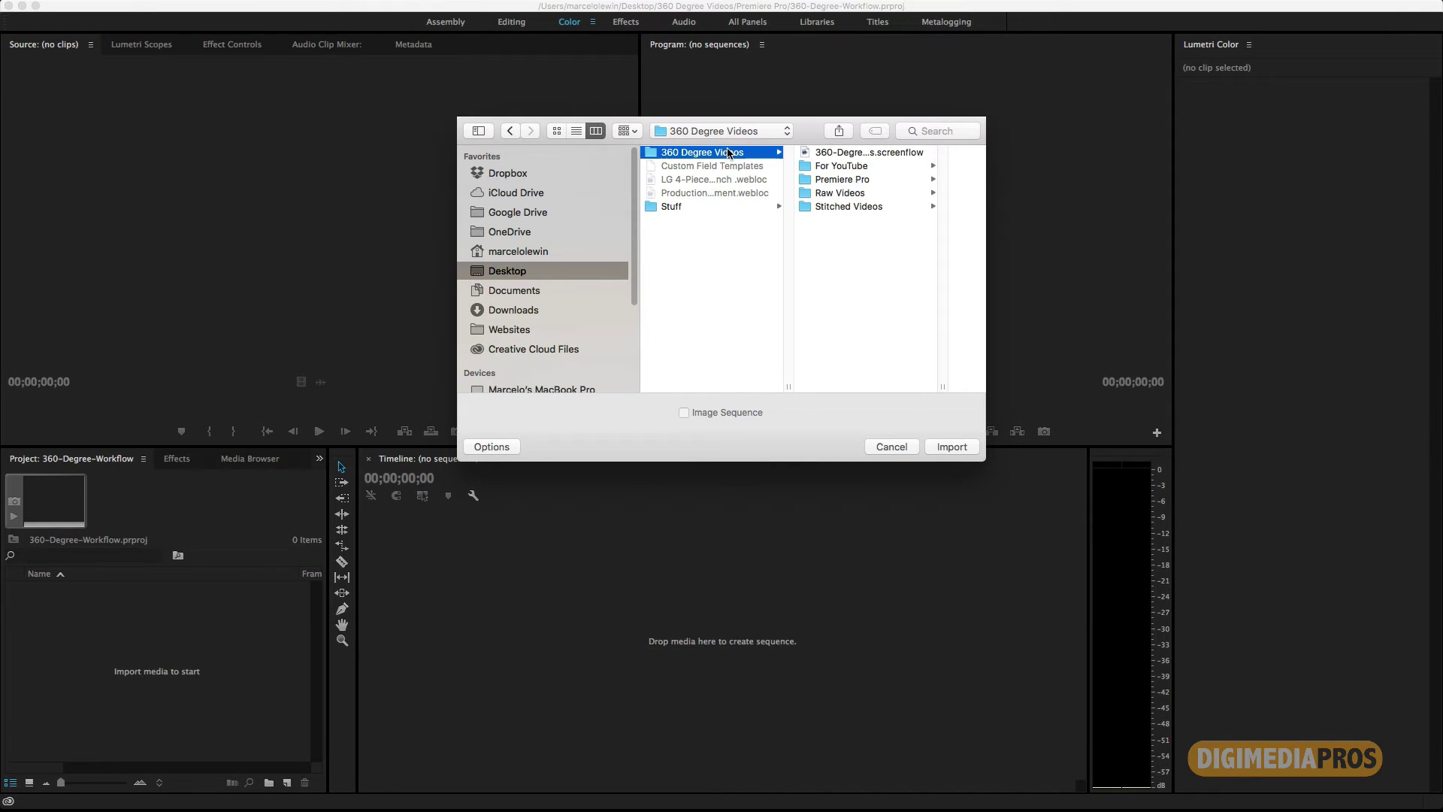
left_click(839, 197)
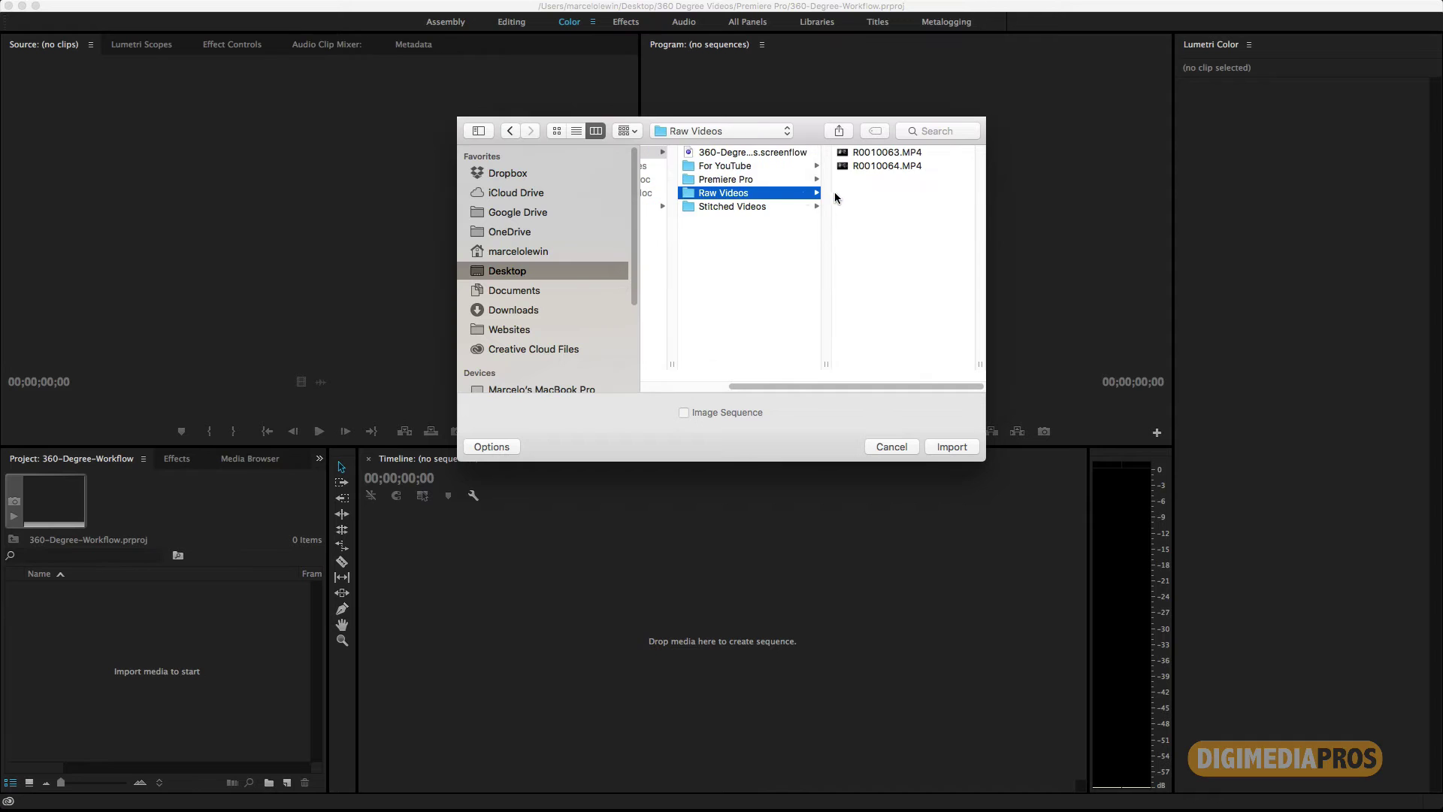
left_click(747, 208)
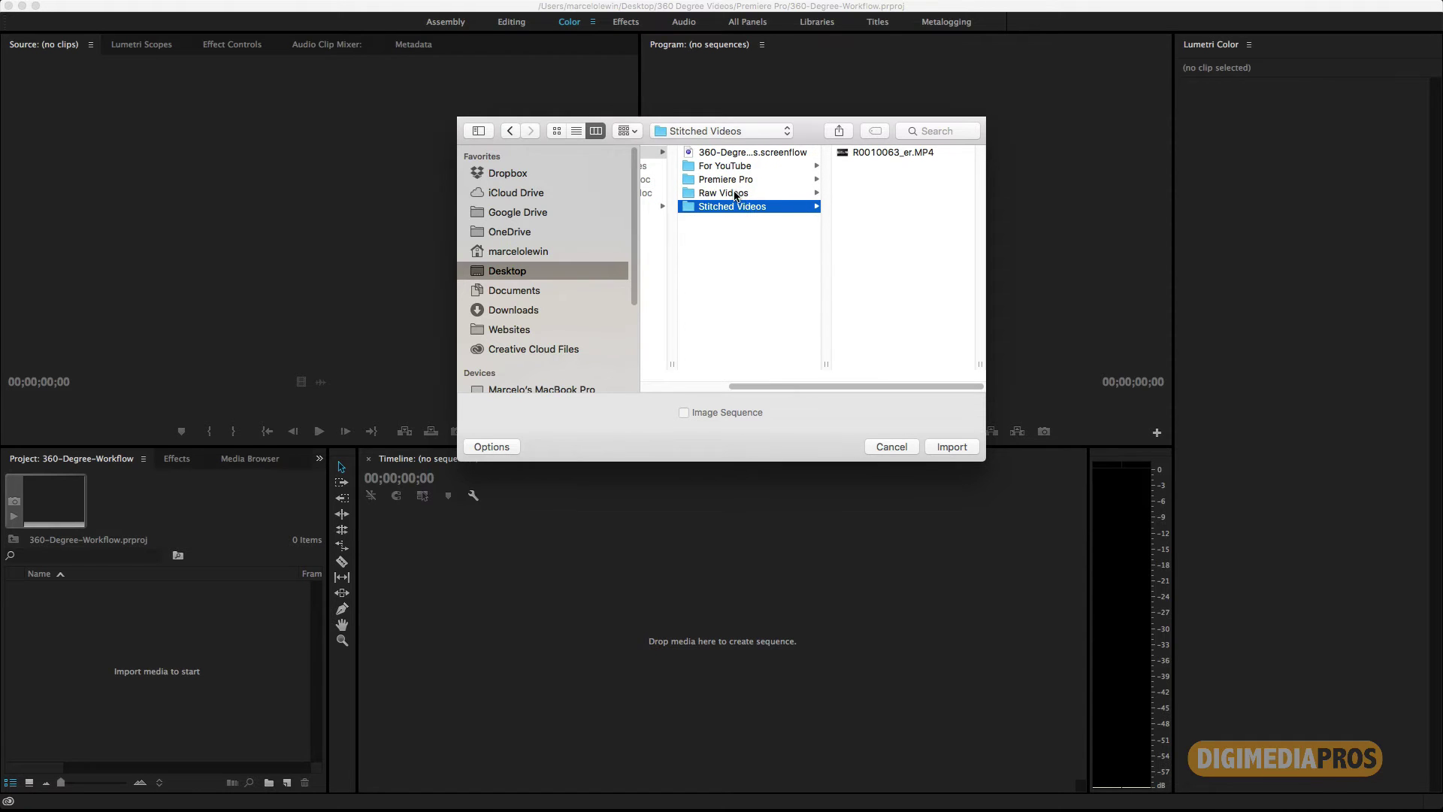
left_click(734, 194, "shift")
left_click(952, 447)
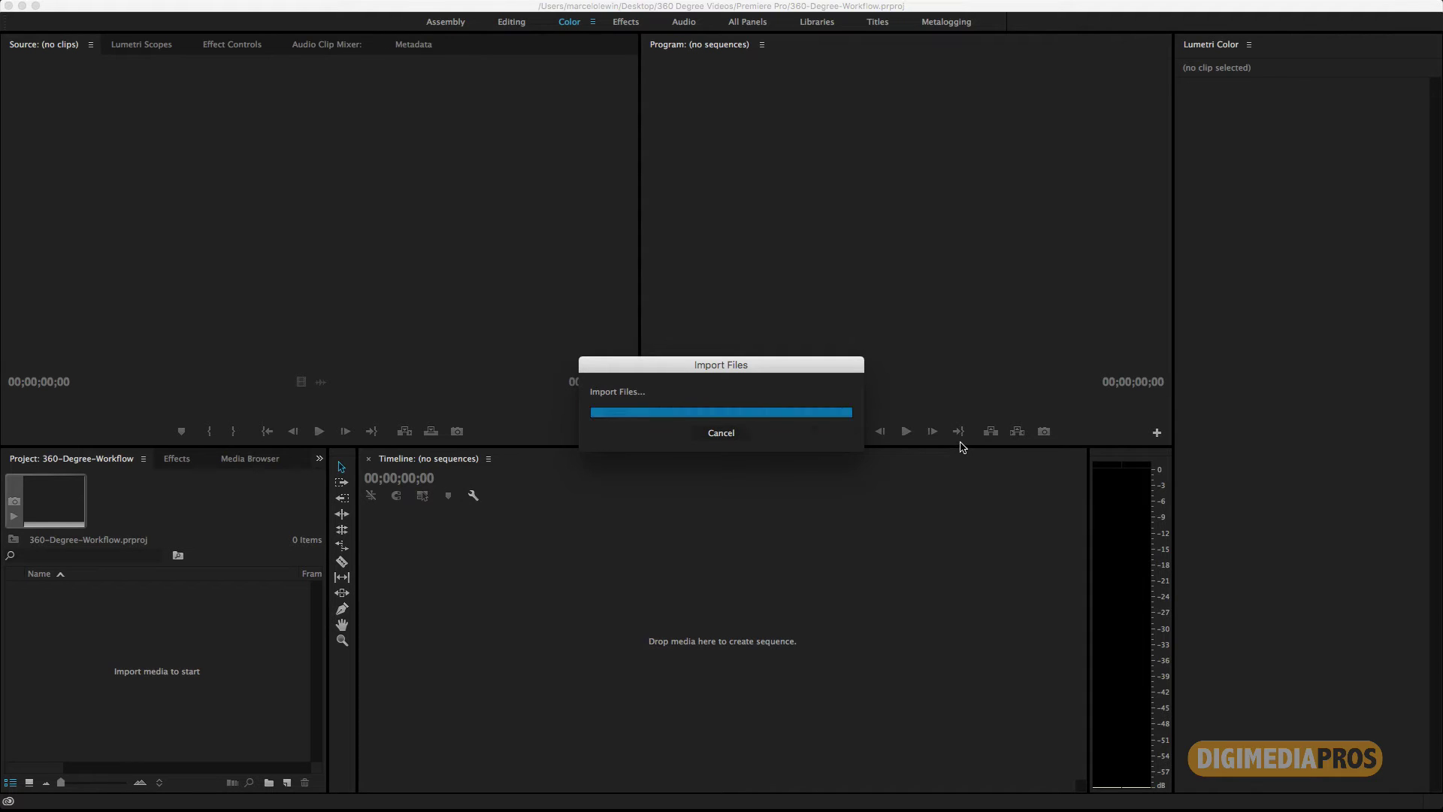
left_click(168, 647)
Expand both bins and drag R0010063.MP4 onto the empty timeline to make the R0010063 sequence.
left_click(50, 482)
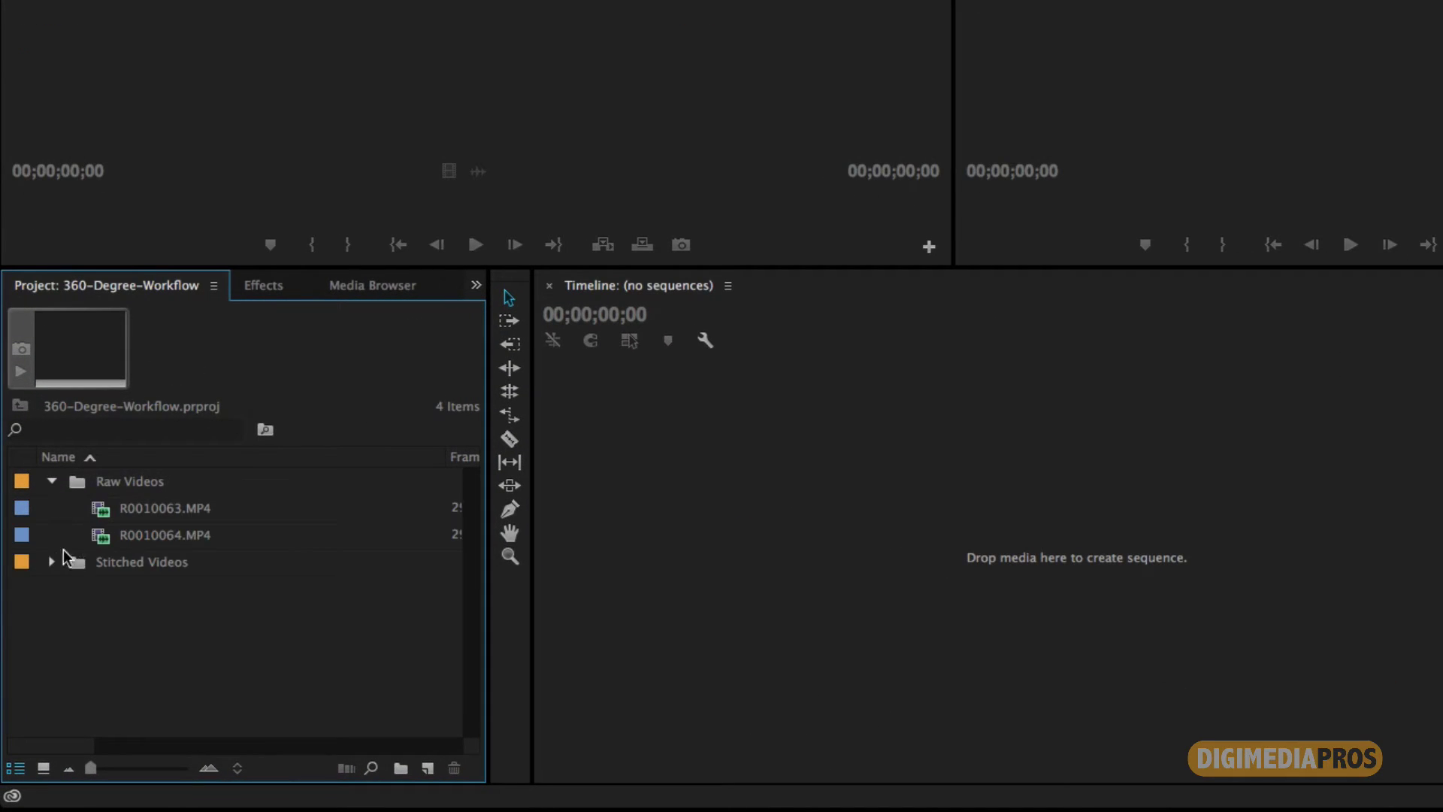
left_click(52, 563)
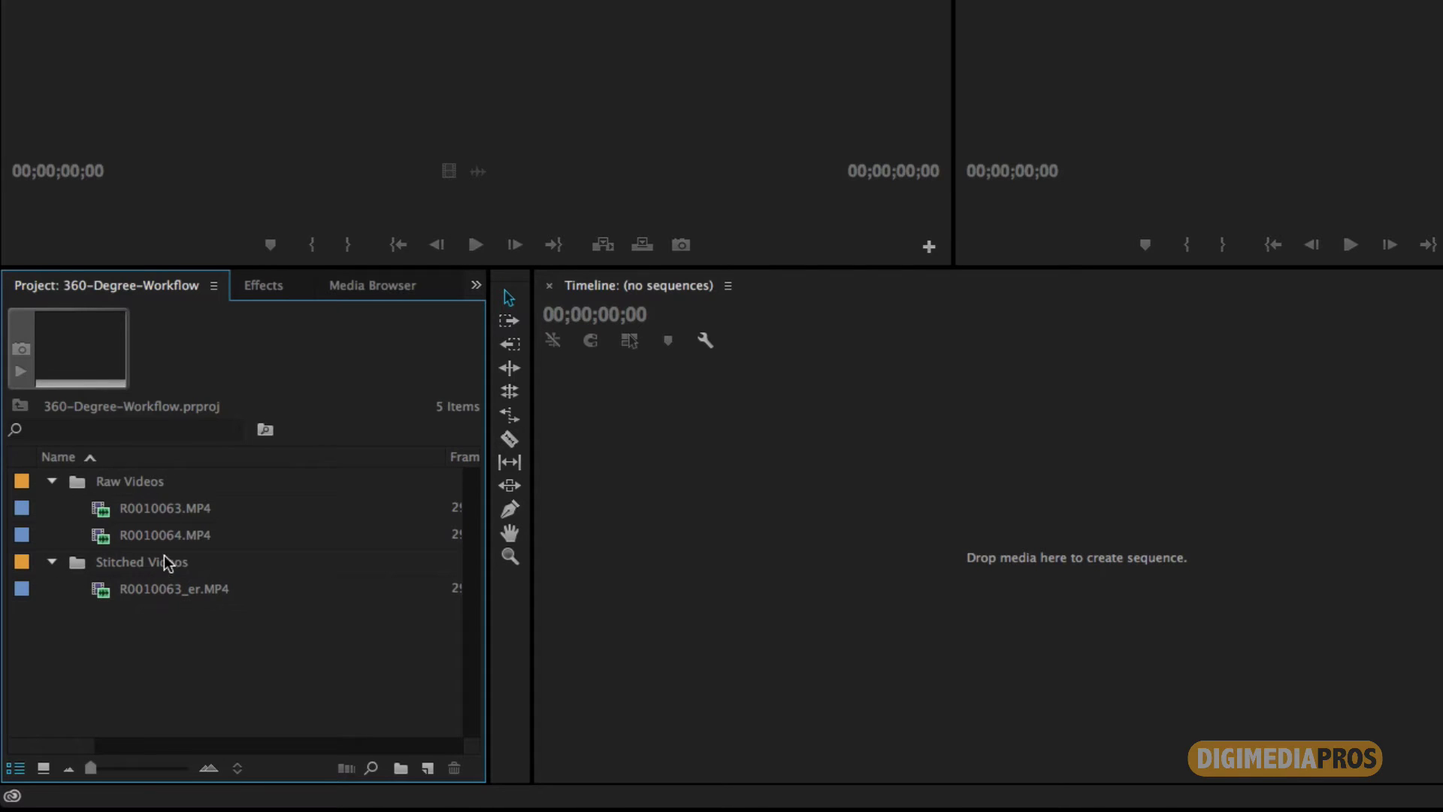
left_click(170, 506)
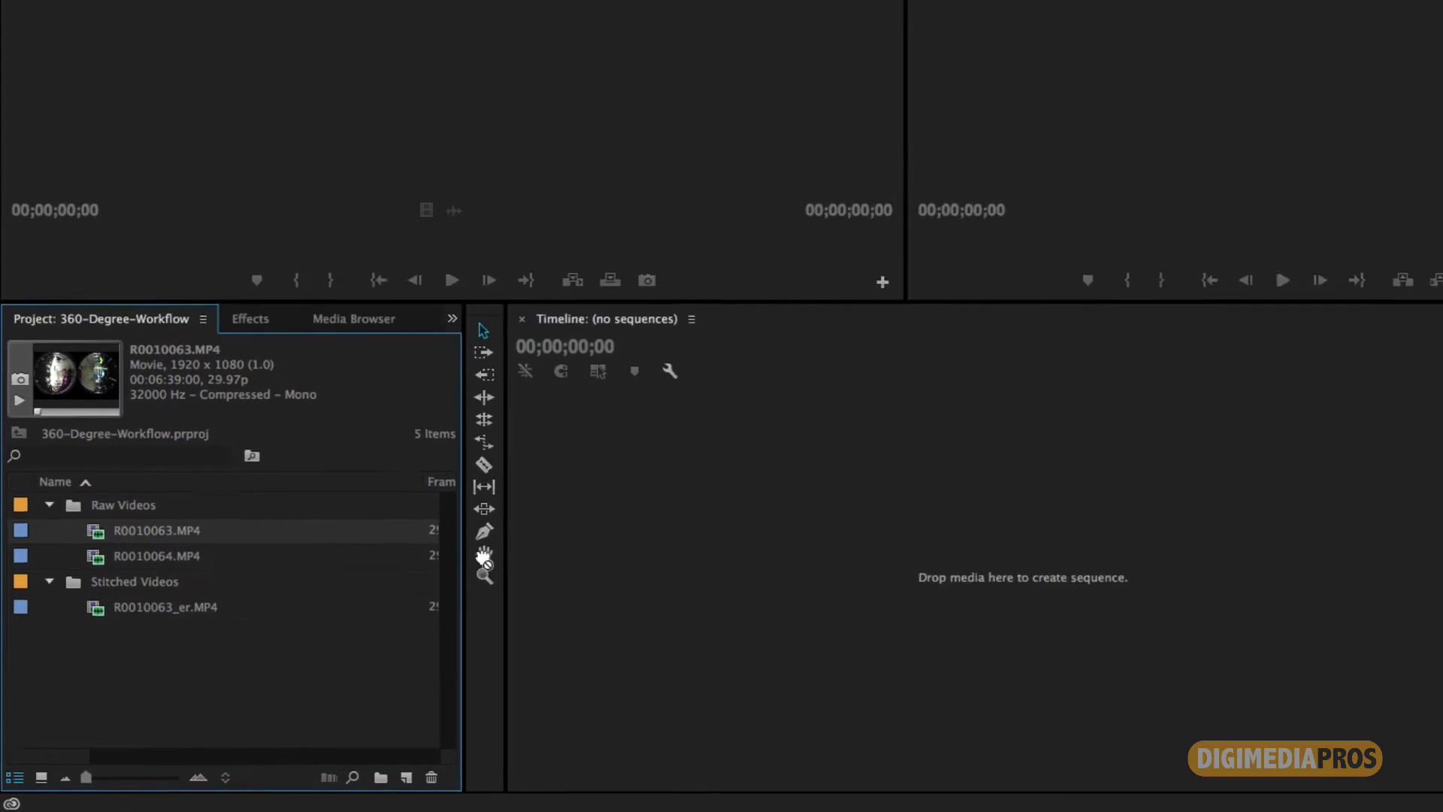
left_click_drag(156, 530, 723, 621)
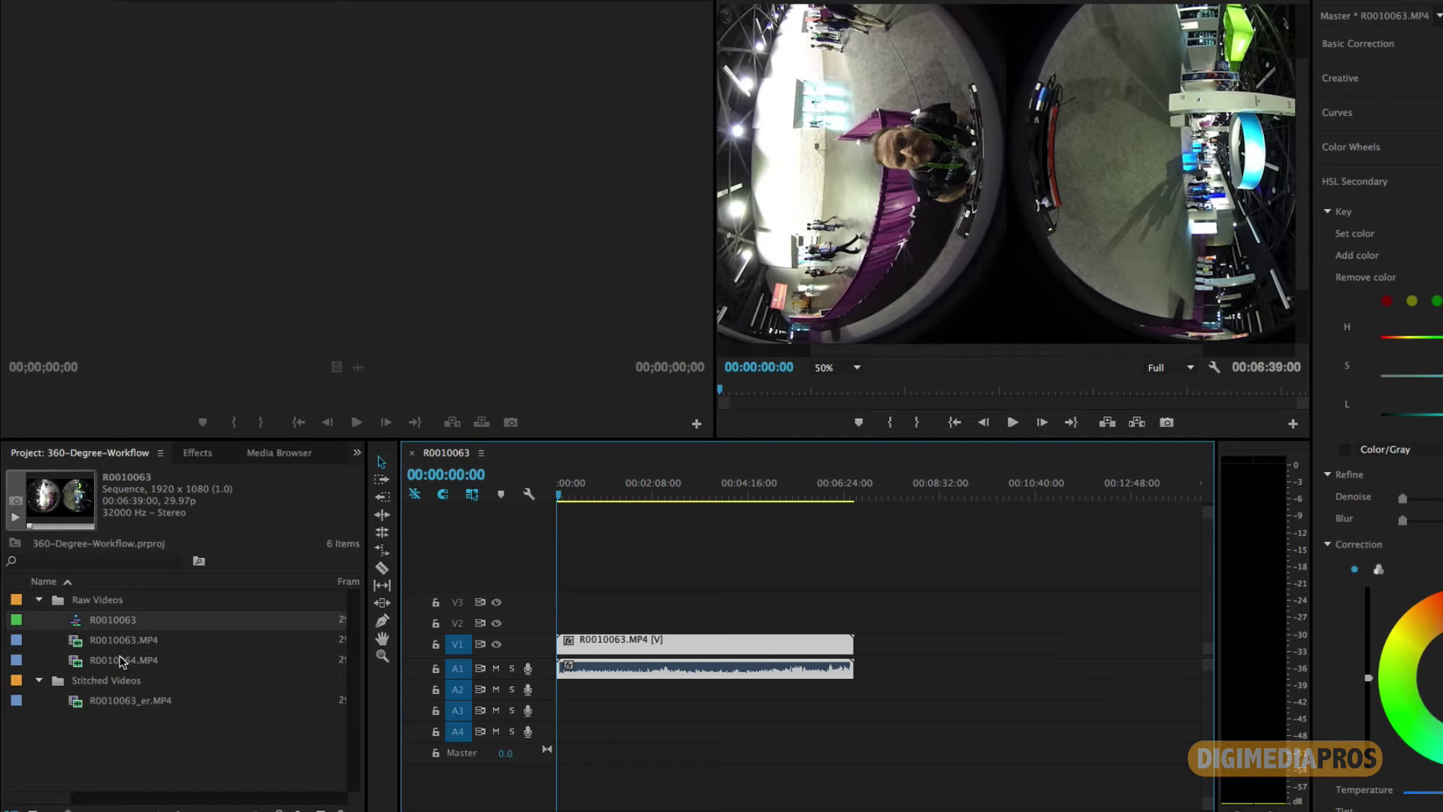
Make an R0010063_er sequence from the stitched R0010063_er.MP4 clip and scrub to a later frame.
left_click(115, 702)
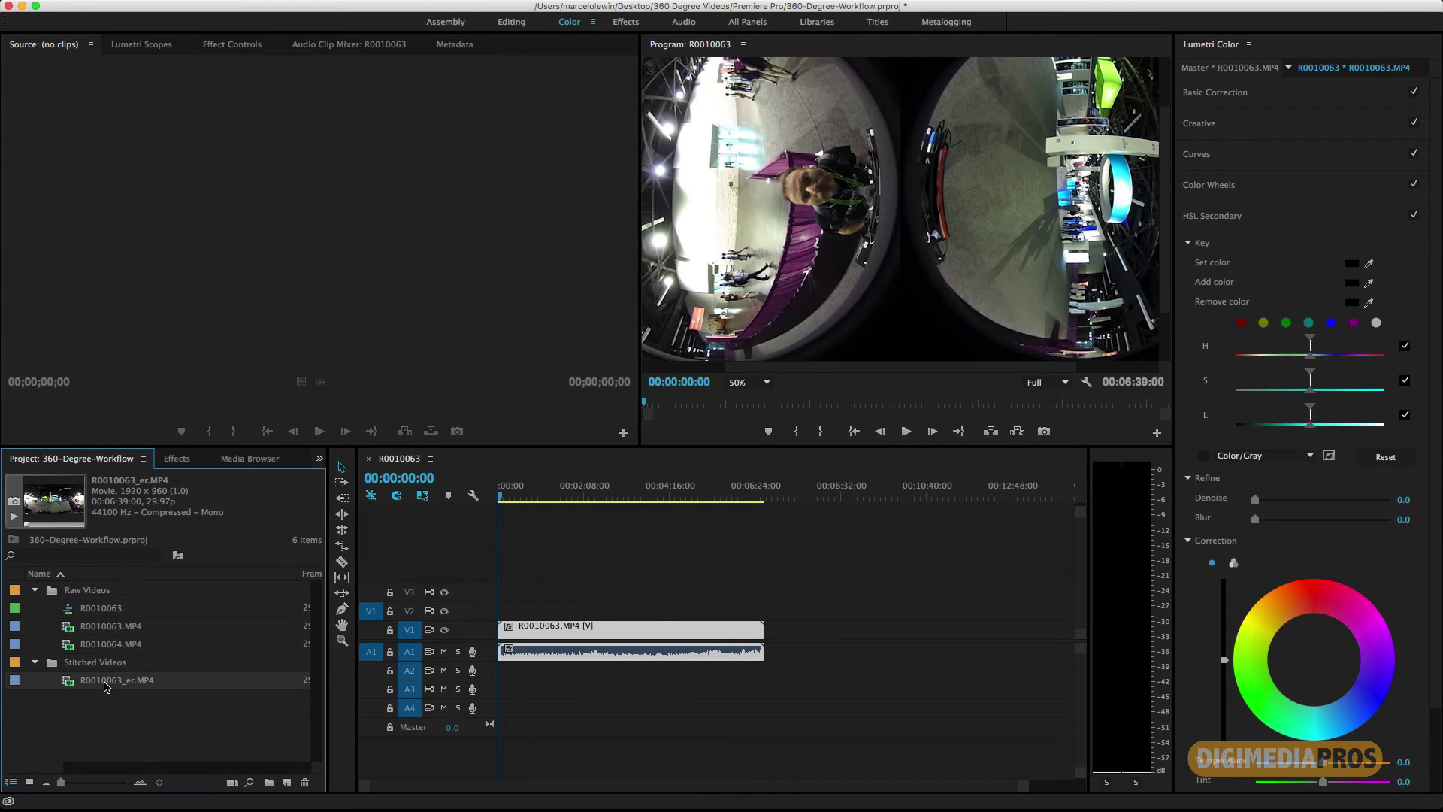
mouse_move(105, 686)
left_mouse_down()
mouse_move(258, 735)
mouse_move(288, 783)
left_mouse_up()
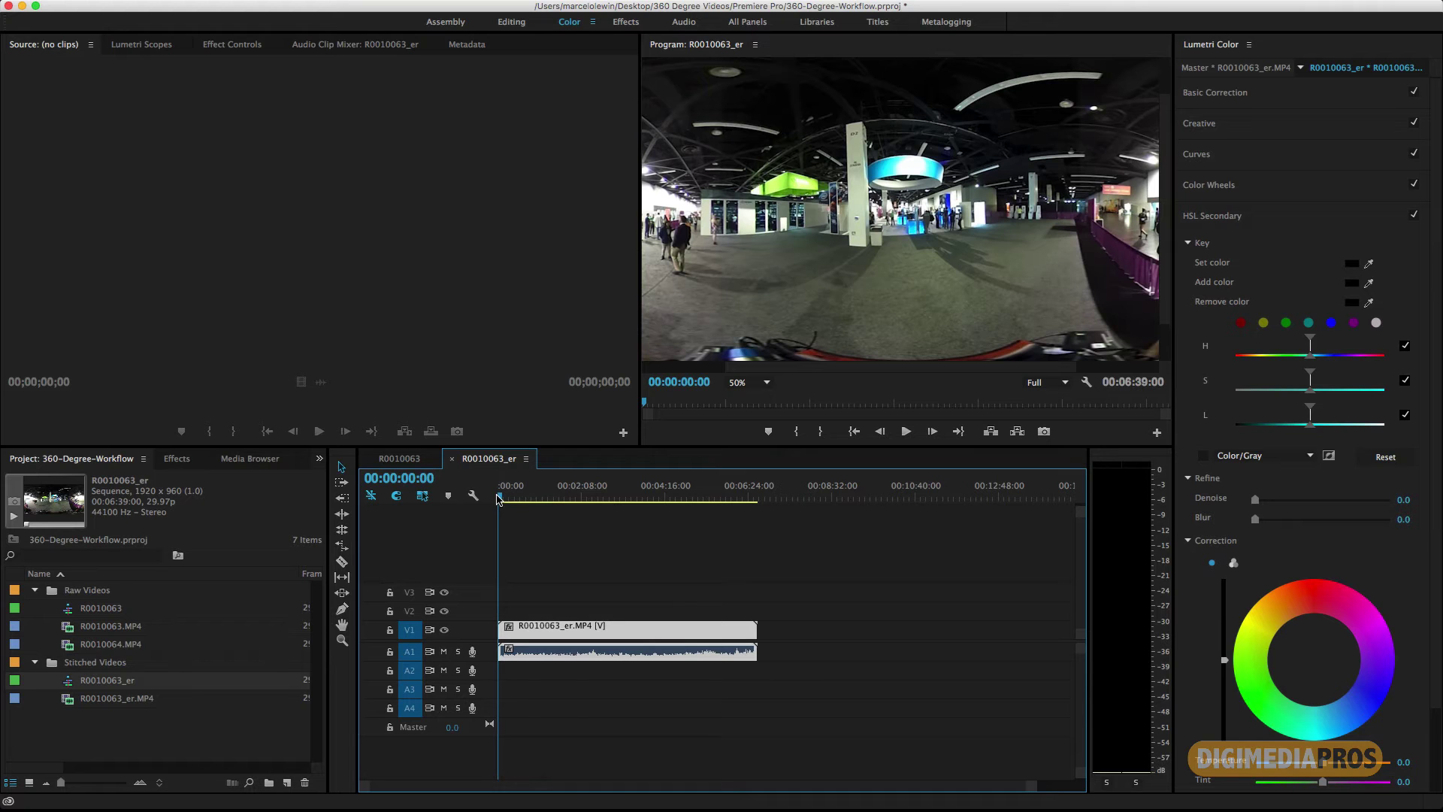
left_click_drag(500, 501, 576, 503)
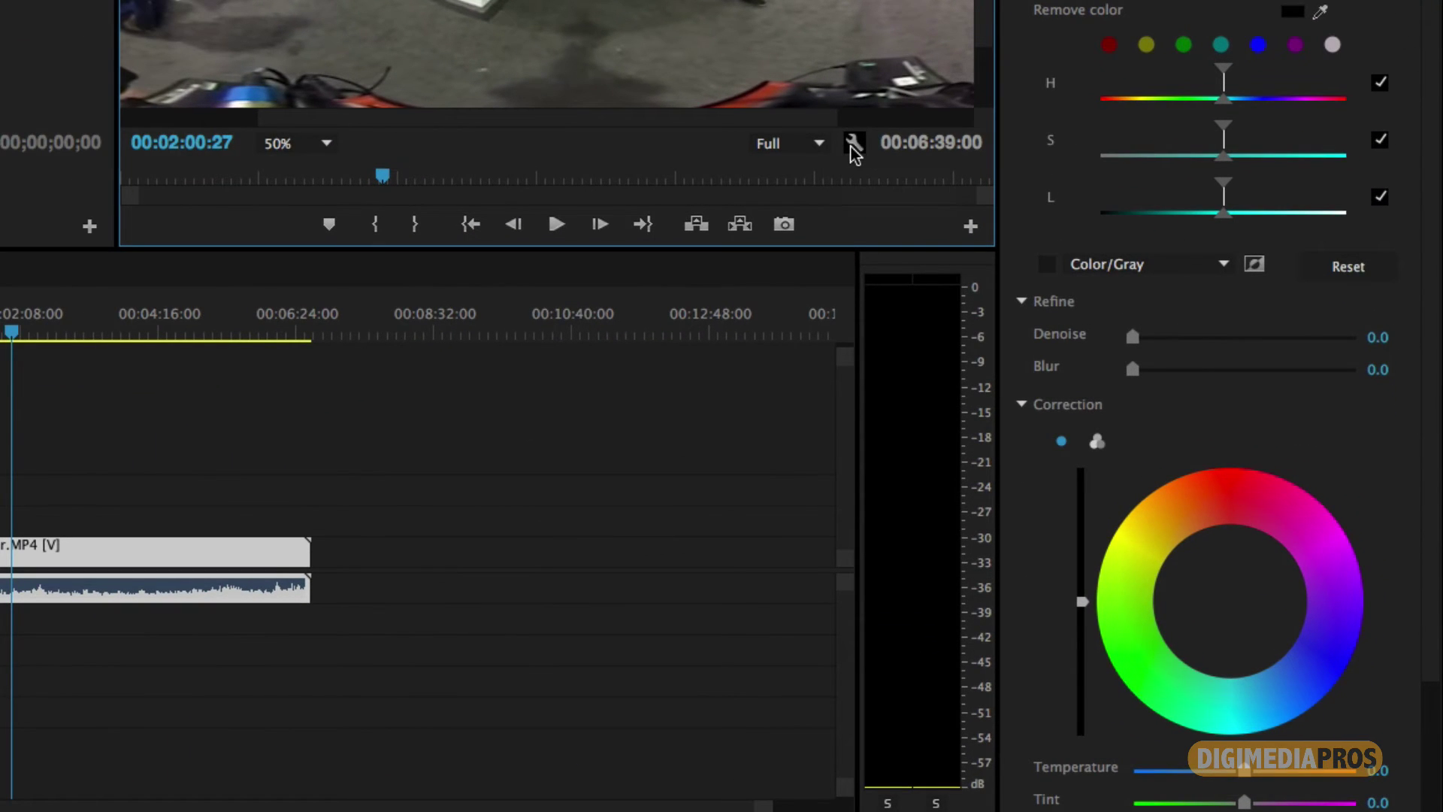
In the Program monitor's VR Video Settings, change Frame Layout to Monoscopic and confirm.
left_click(855, 147)
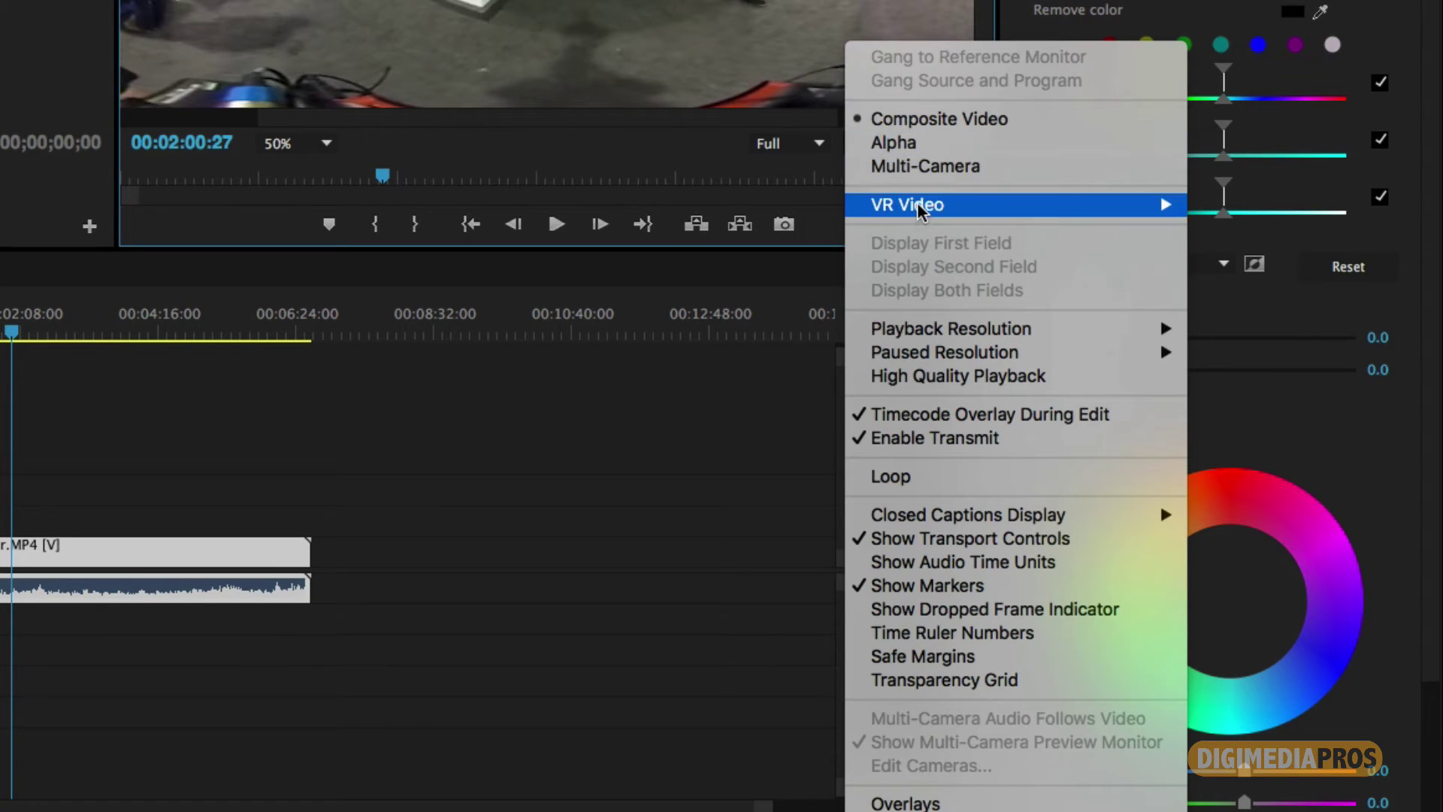
mouse_move(919, 212)
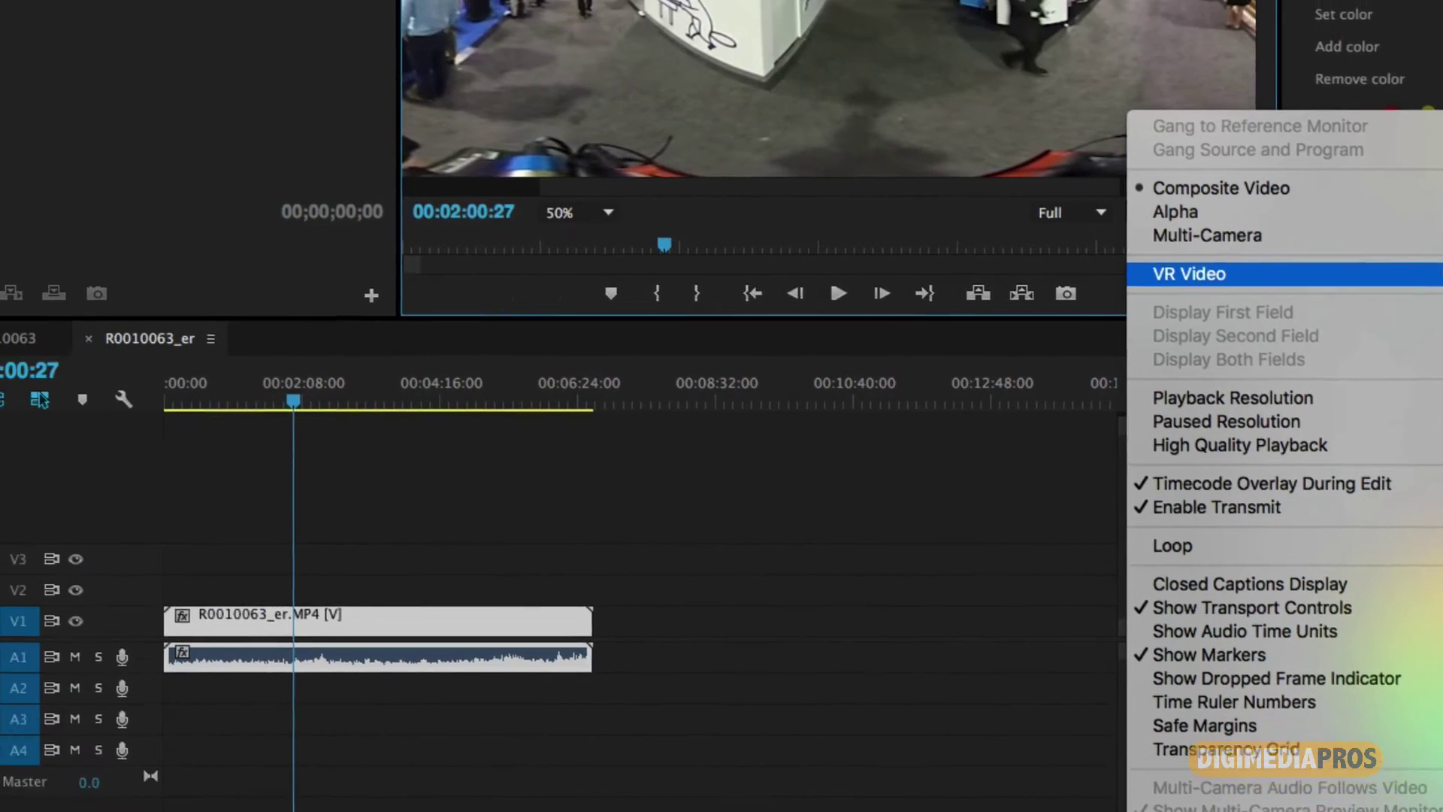
left_click(1253, 228)
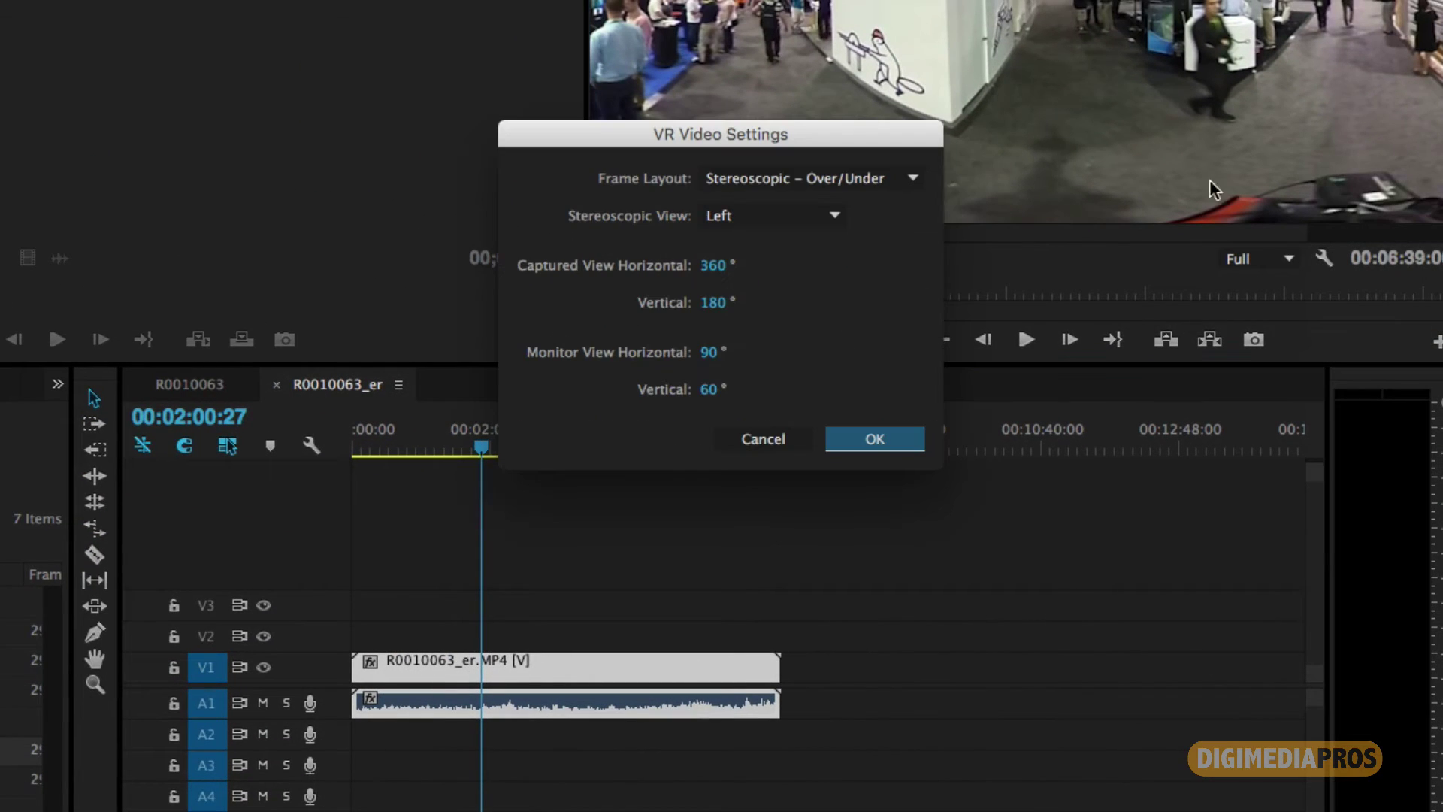
left_click_drag(882, 142, 1022, 94)
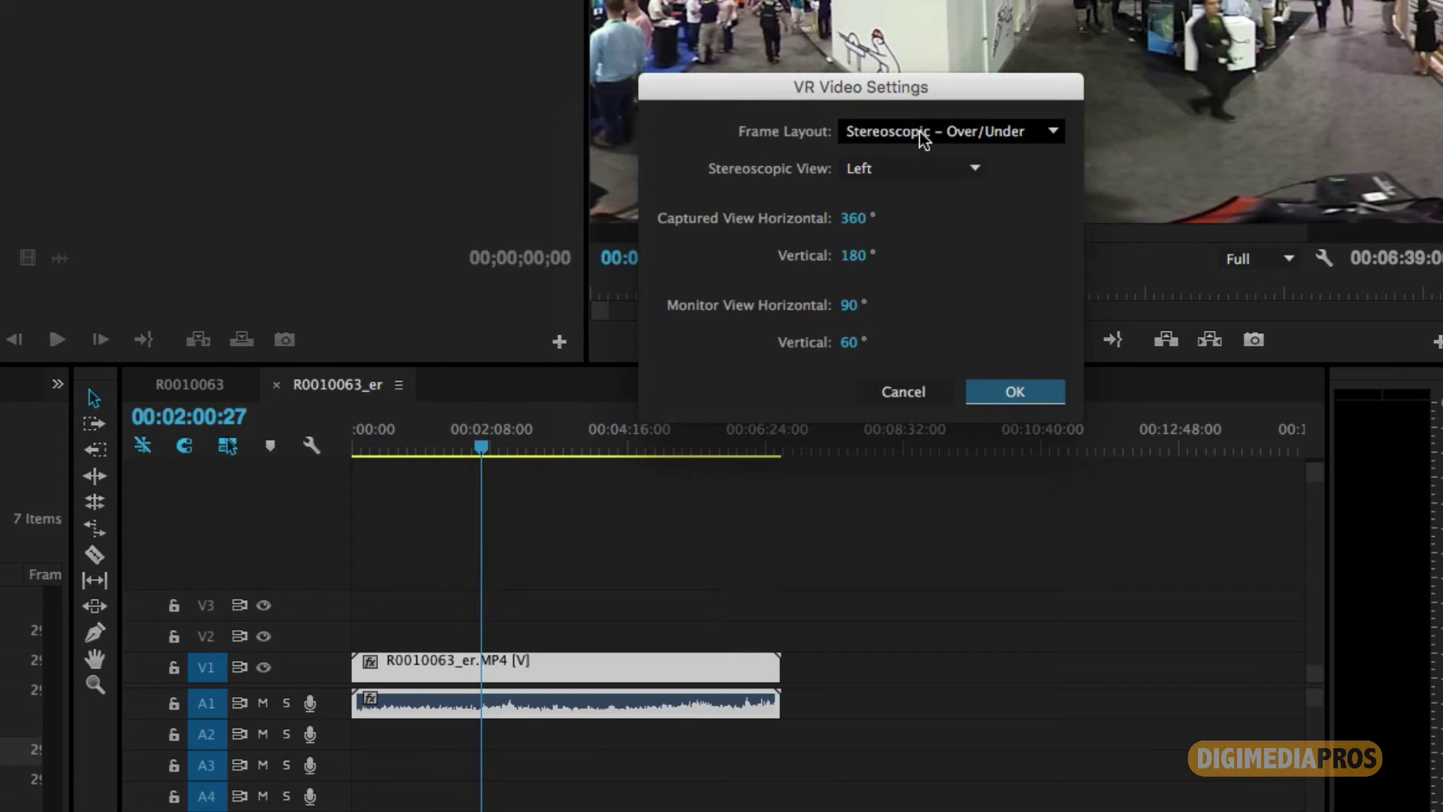
left_click(920, 131)
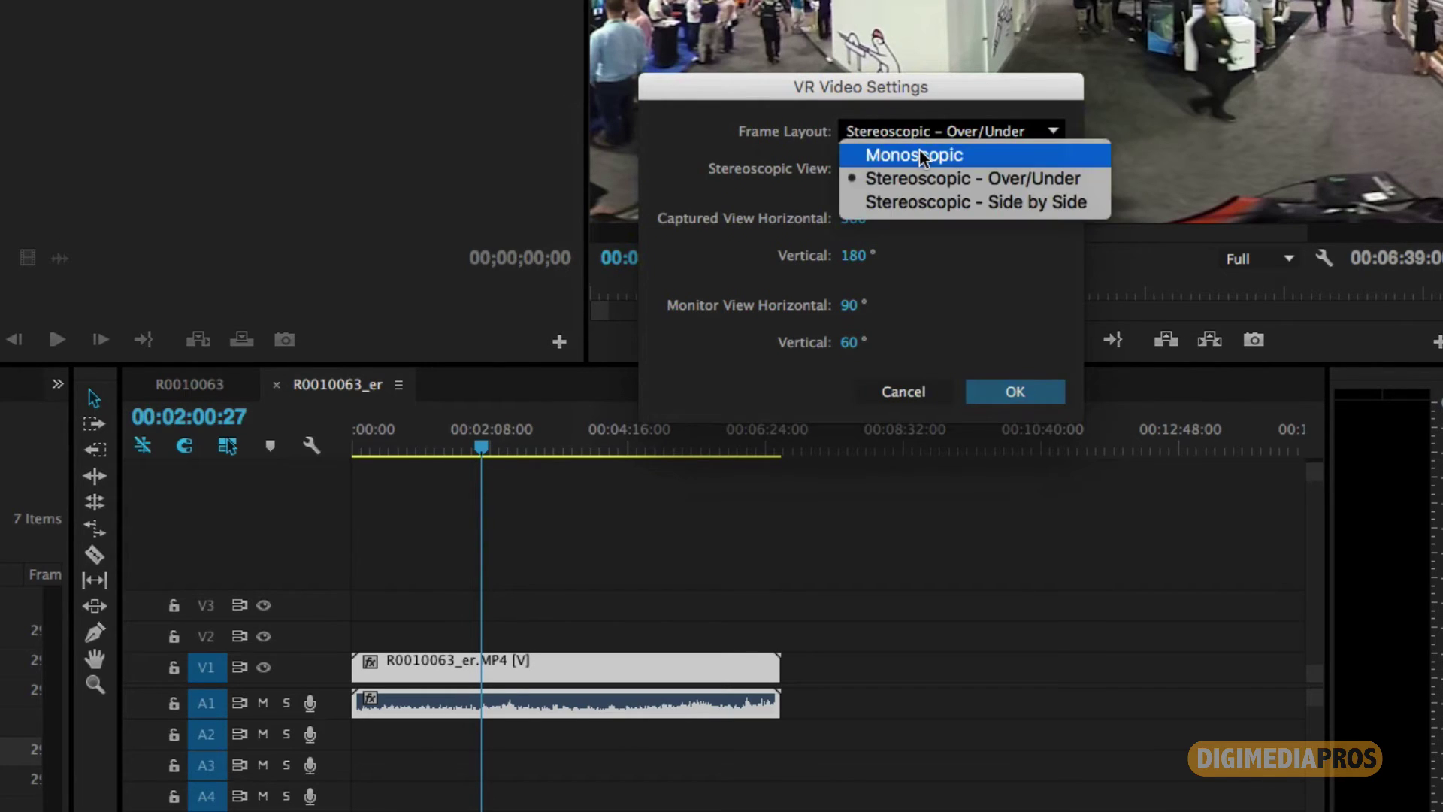
left_click(884, 158)
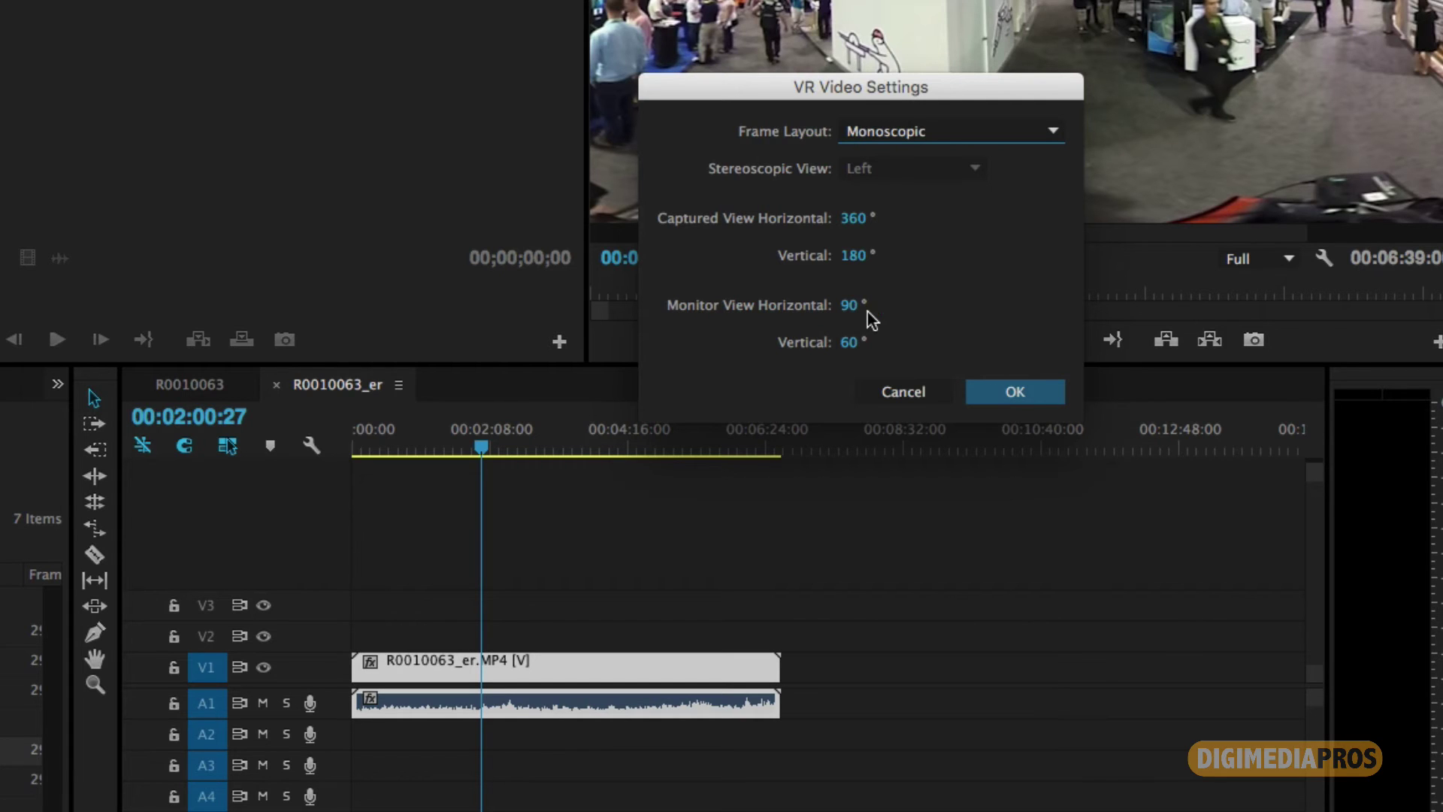
left_click(1012, 391)
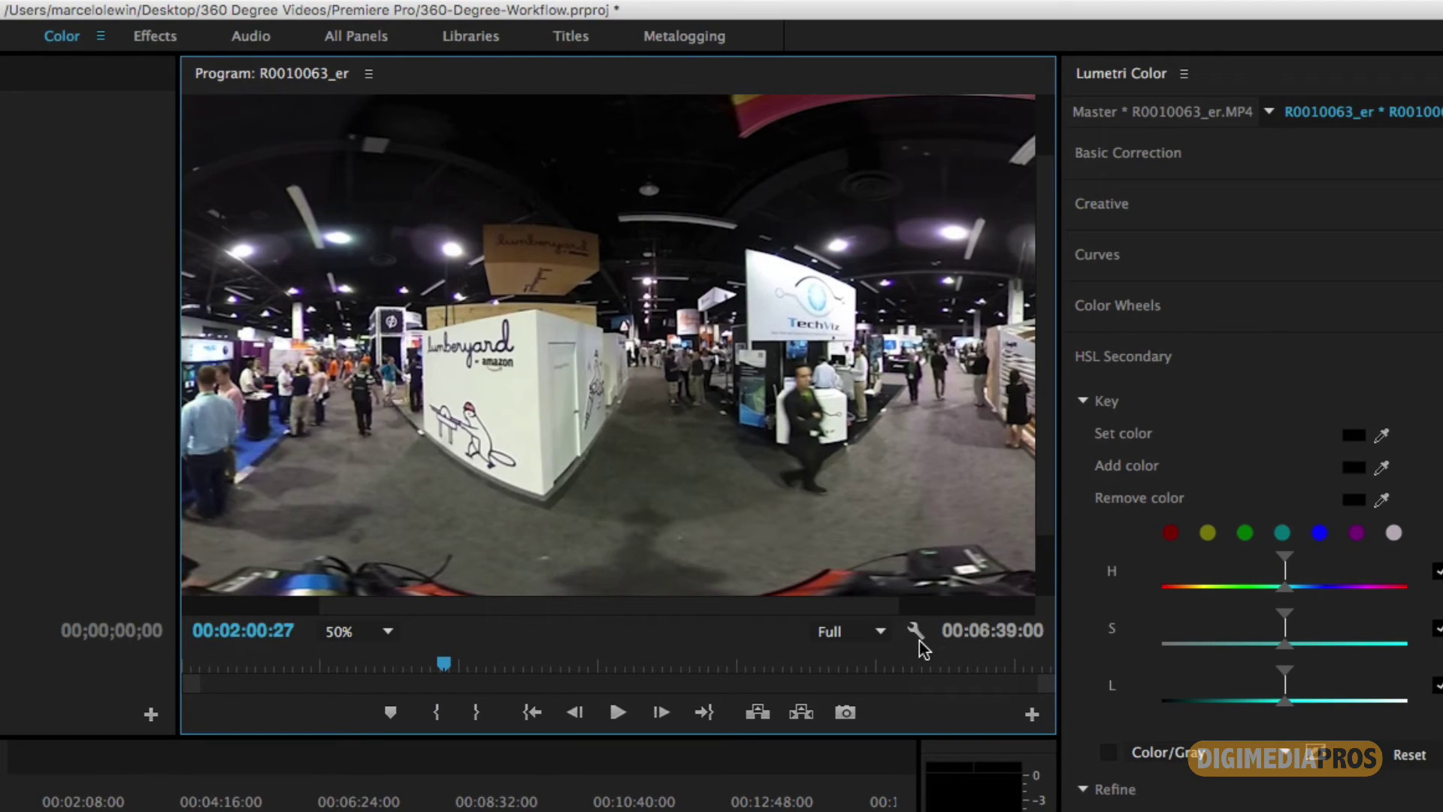
Enable the Program monitor's VR video view and drag to look around the 360° footage.
left_click(918, 635)
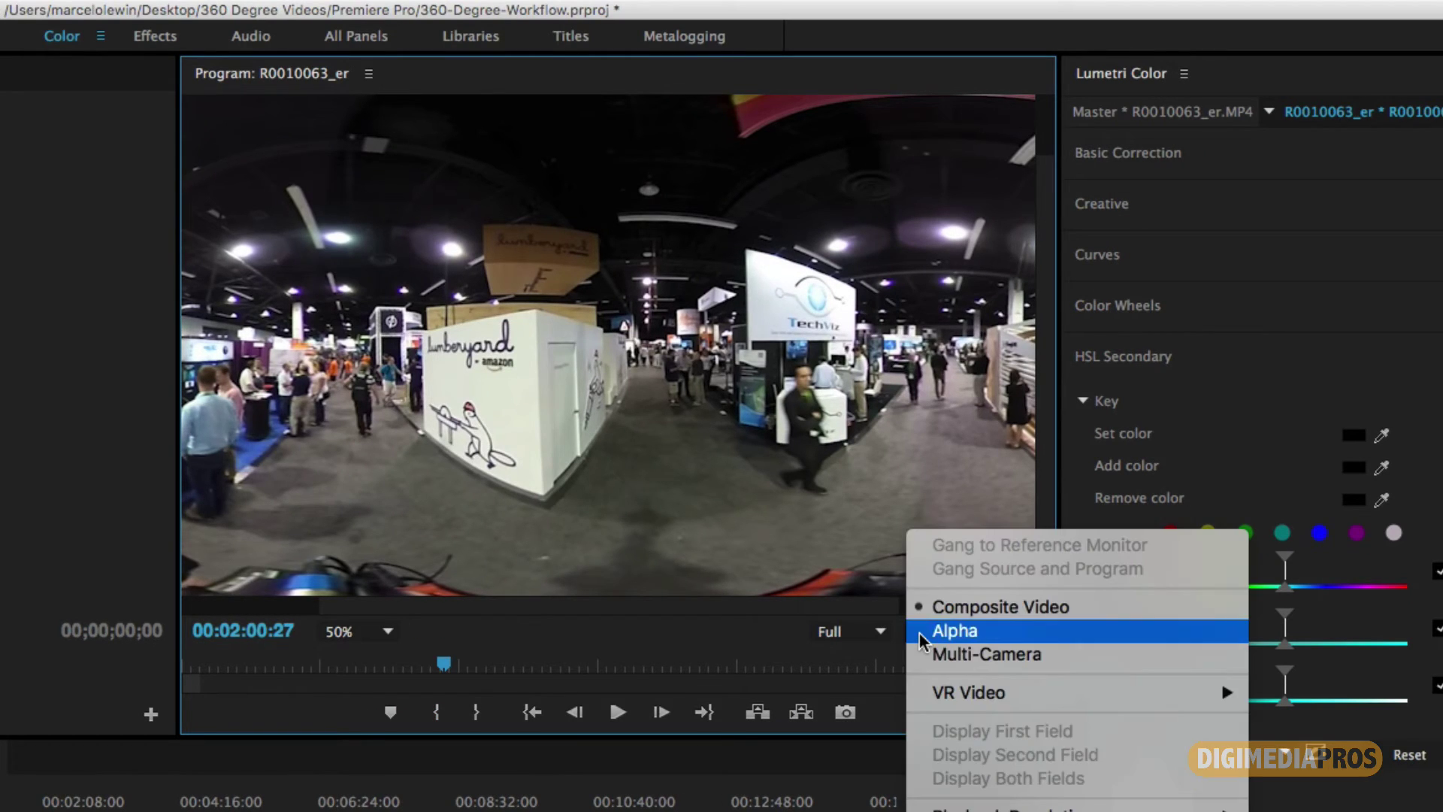
mouse_move(966, 689)
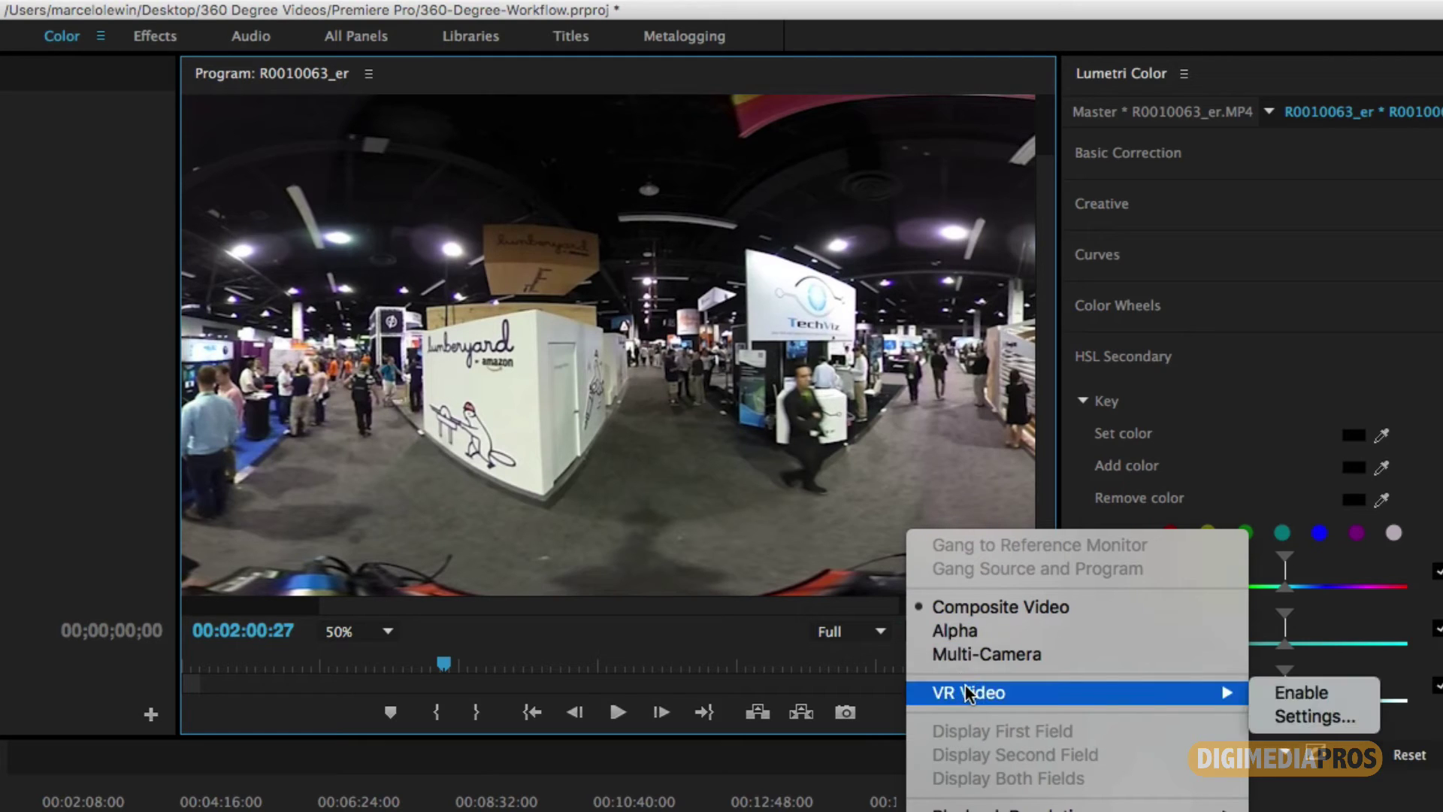
left_click(1325, 702)
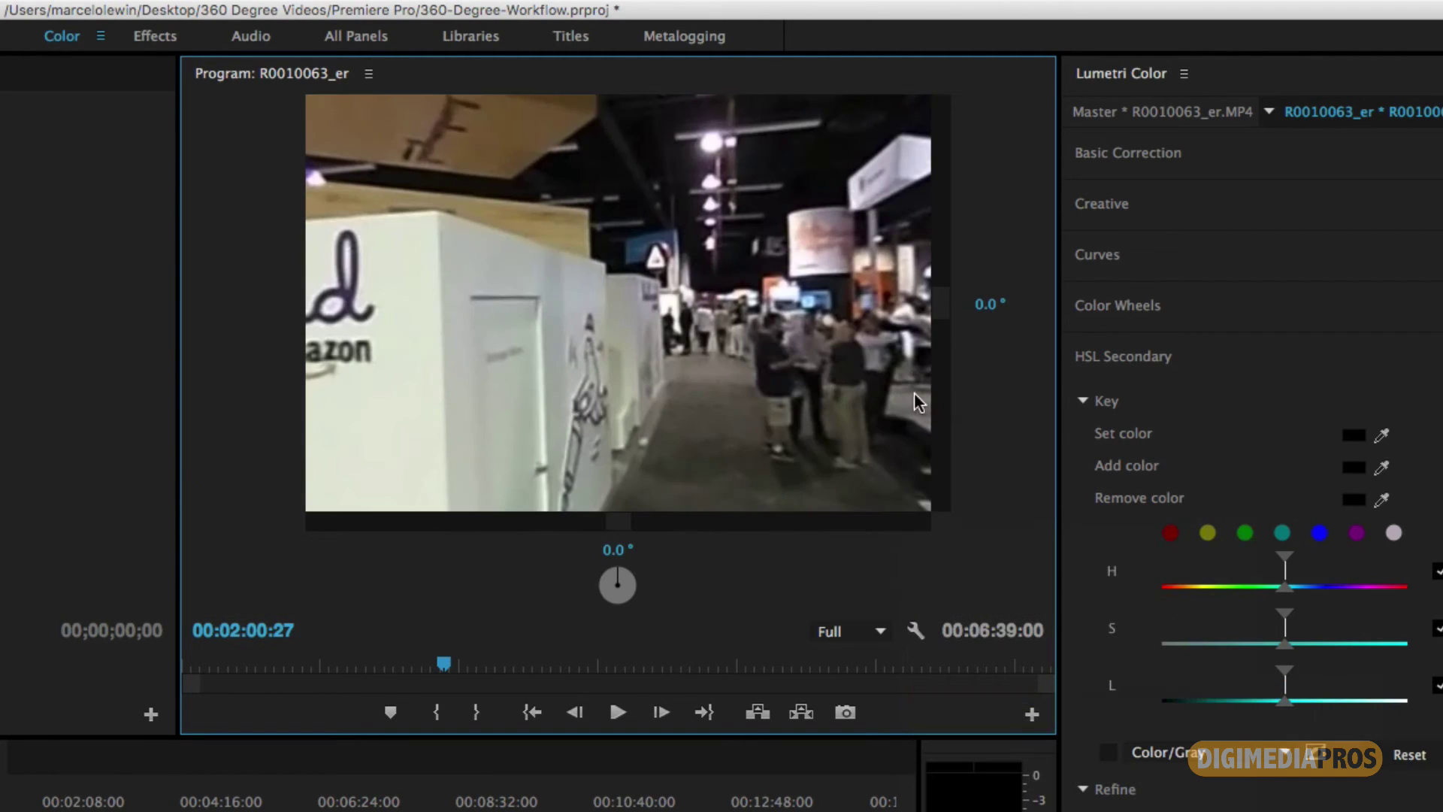
left_click_drag(769, 307, 667, 321)
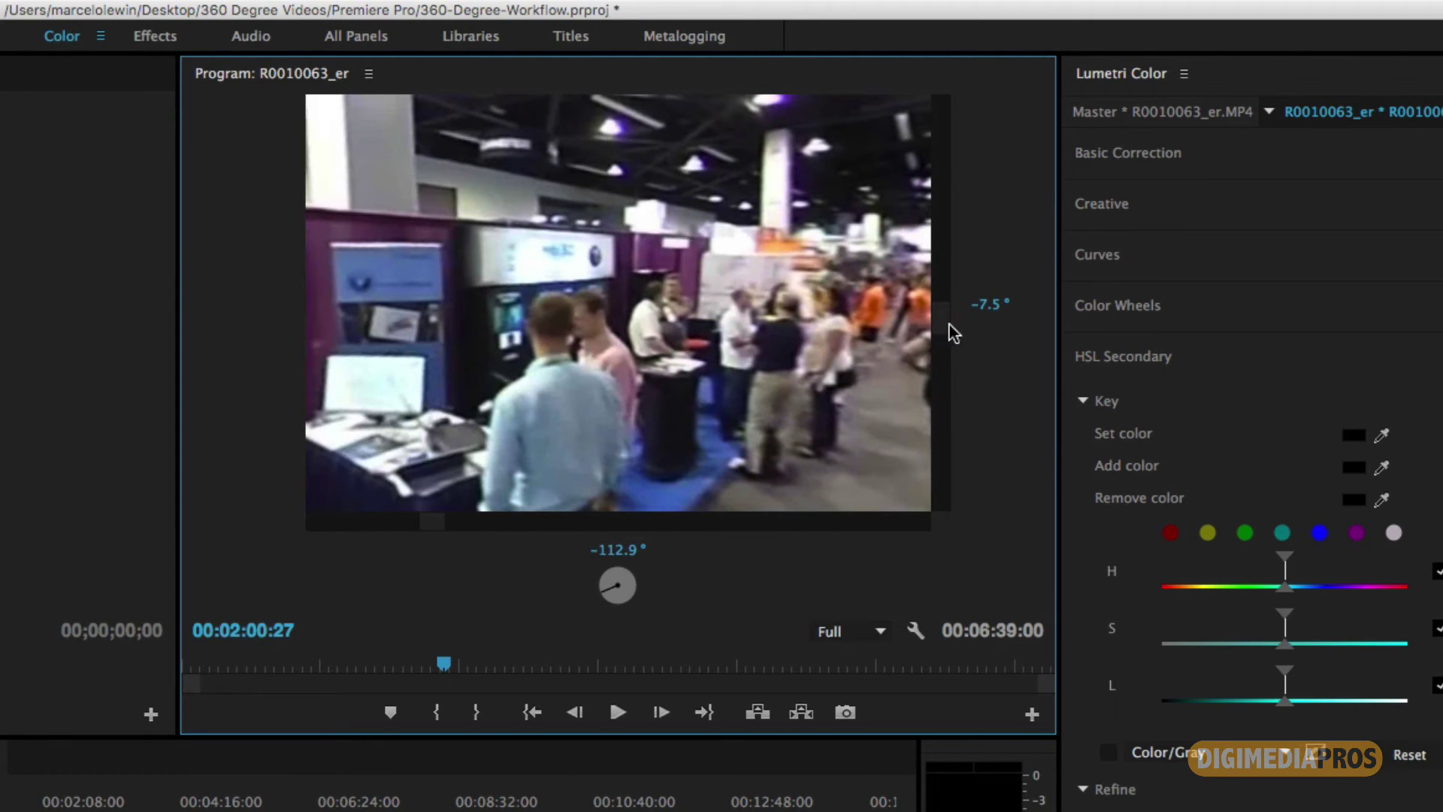
Reset the vertical and horizontal view angles to 0°.
left_click(991, 304)
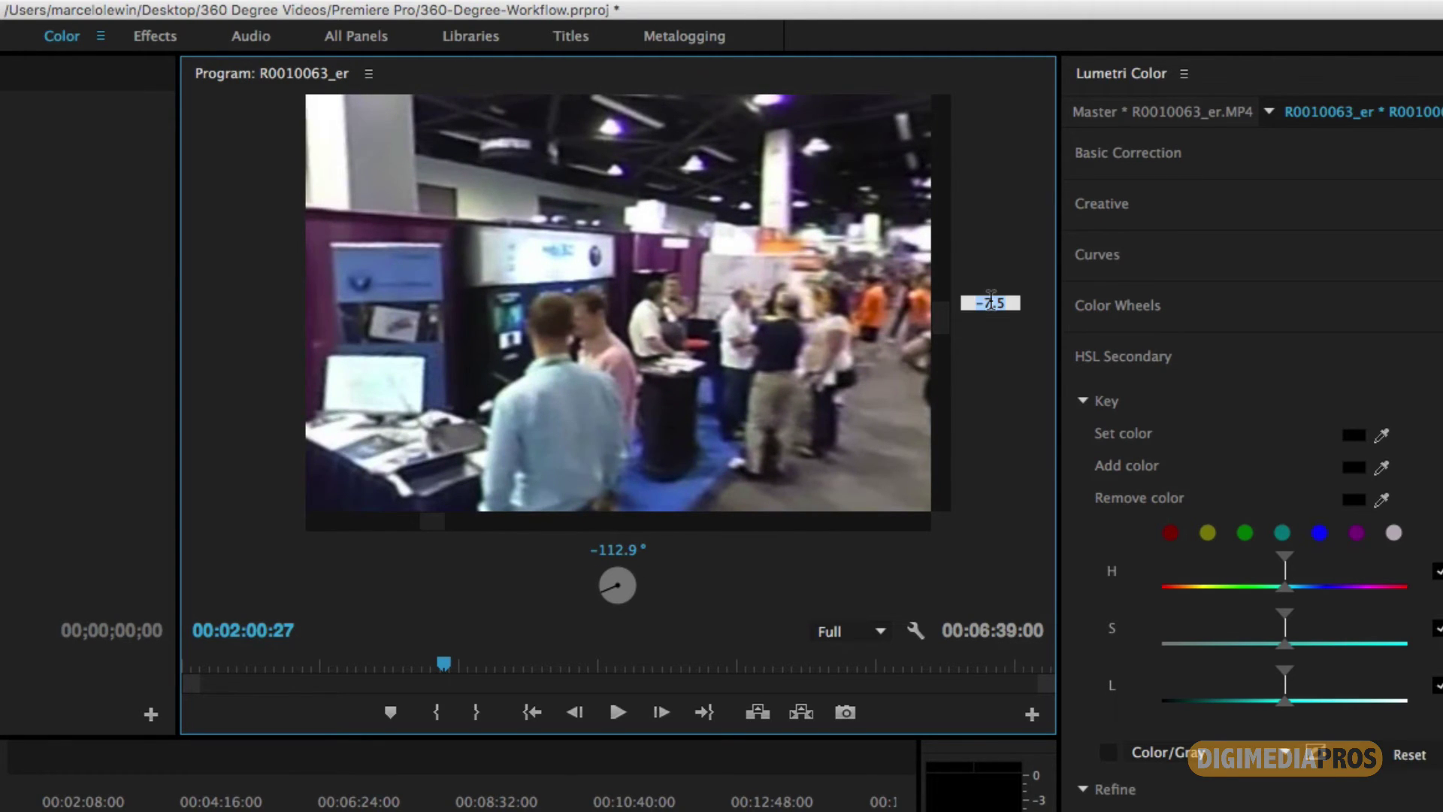
type("0")
key("Return")
left_click(614, 548)
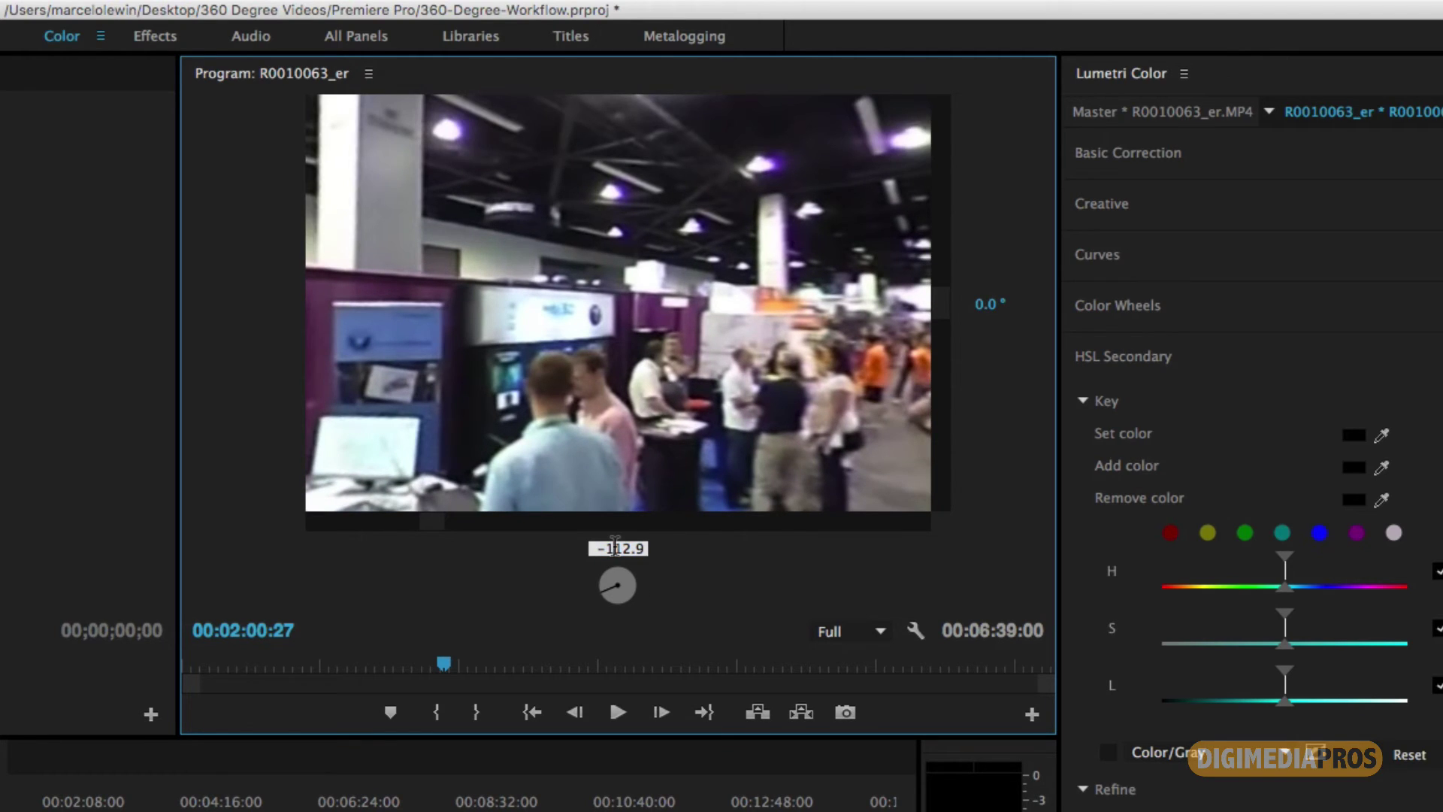
type("0")
key("Return")
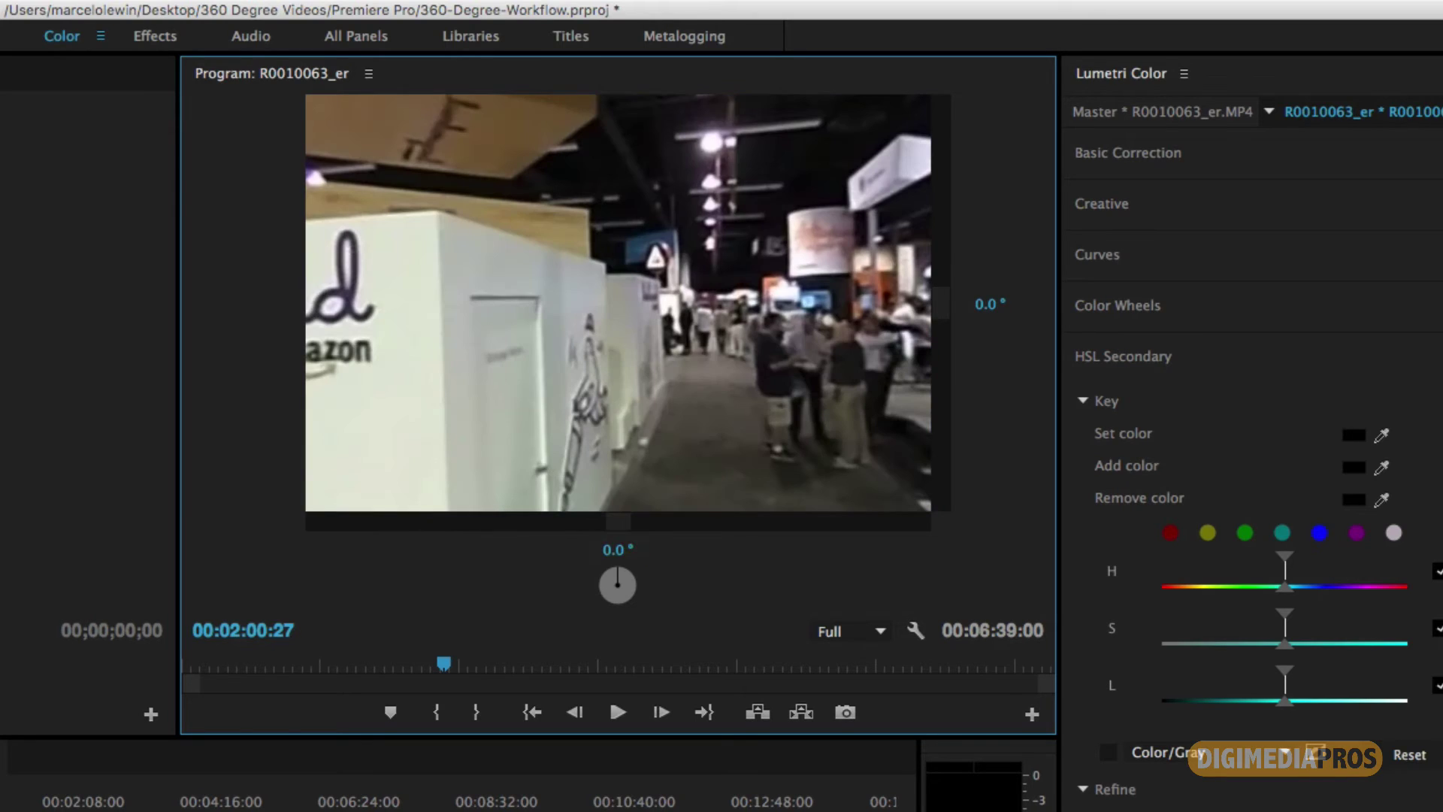
In VR Video Settings, set the monitor view to 160° horizontal and 90° vertical.
left_click(917, 631)
mouse_move(1080, 448)
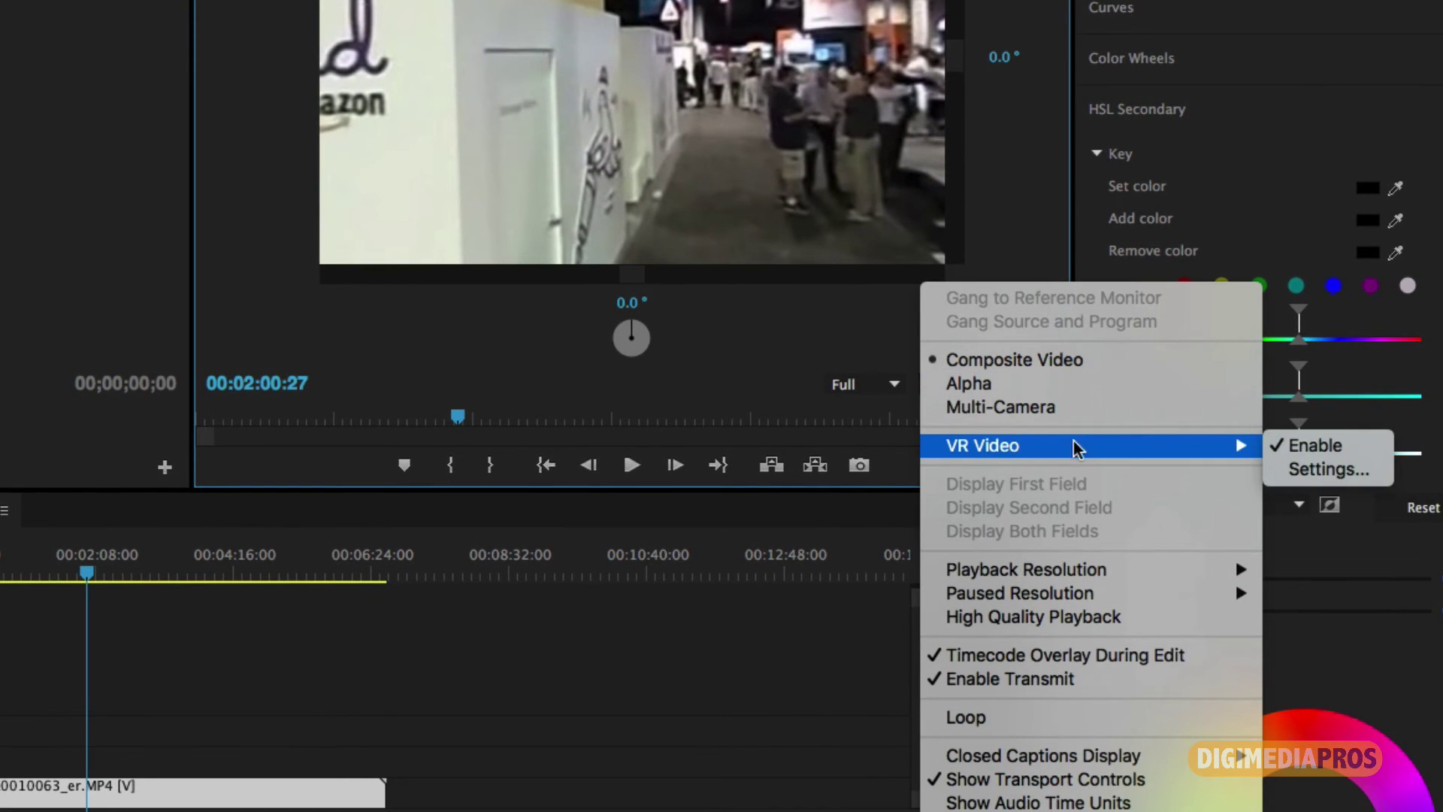
left_click(1323, 470)
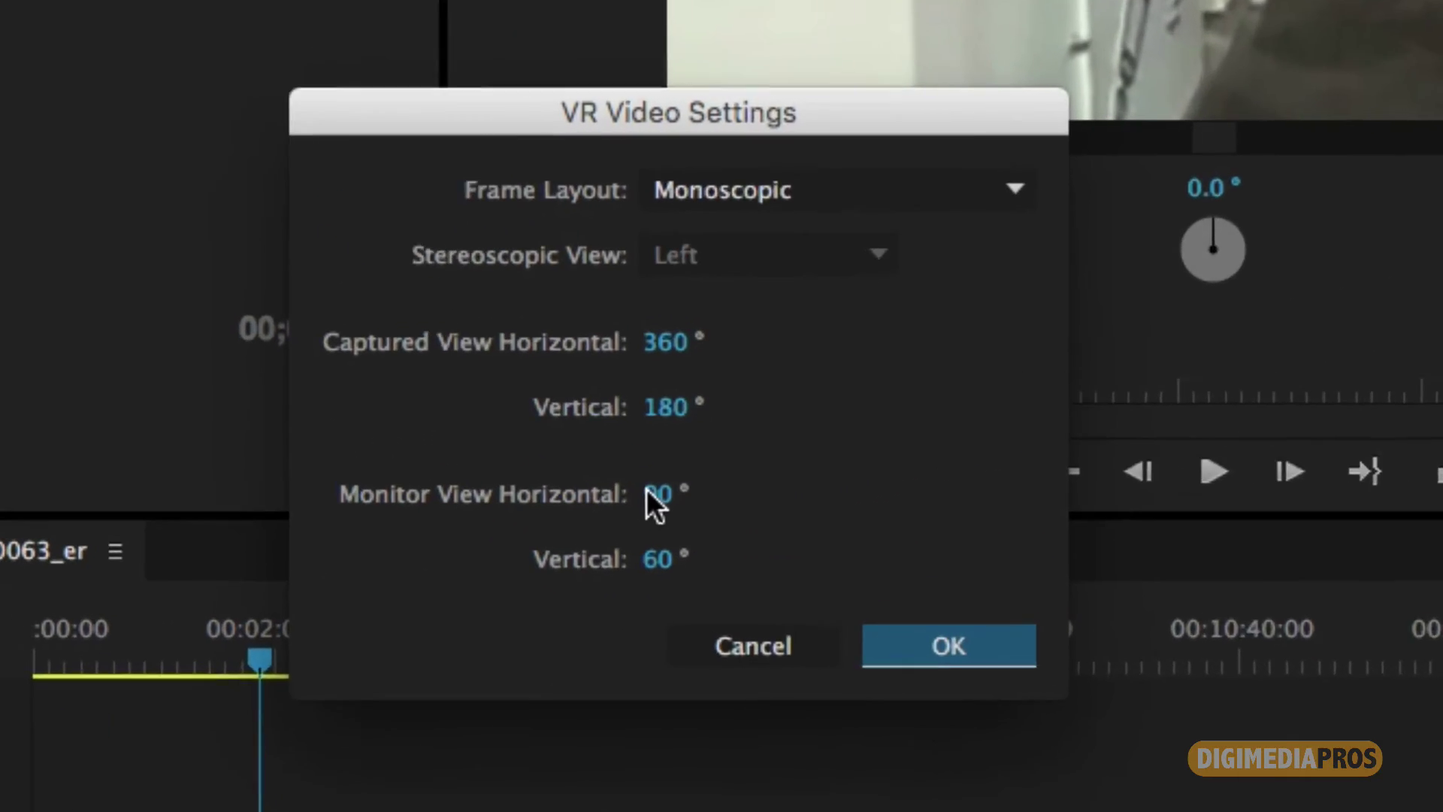
left_click(649, 494)
type("160")
key("Tab")
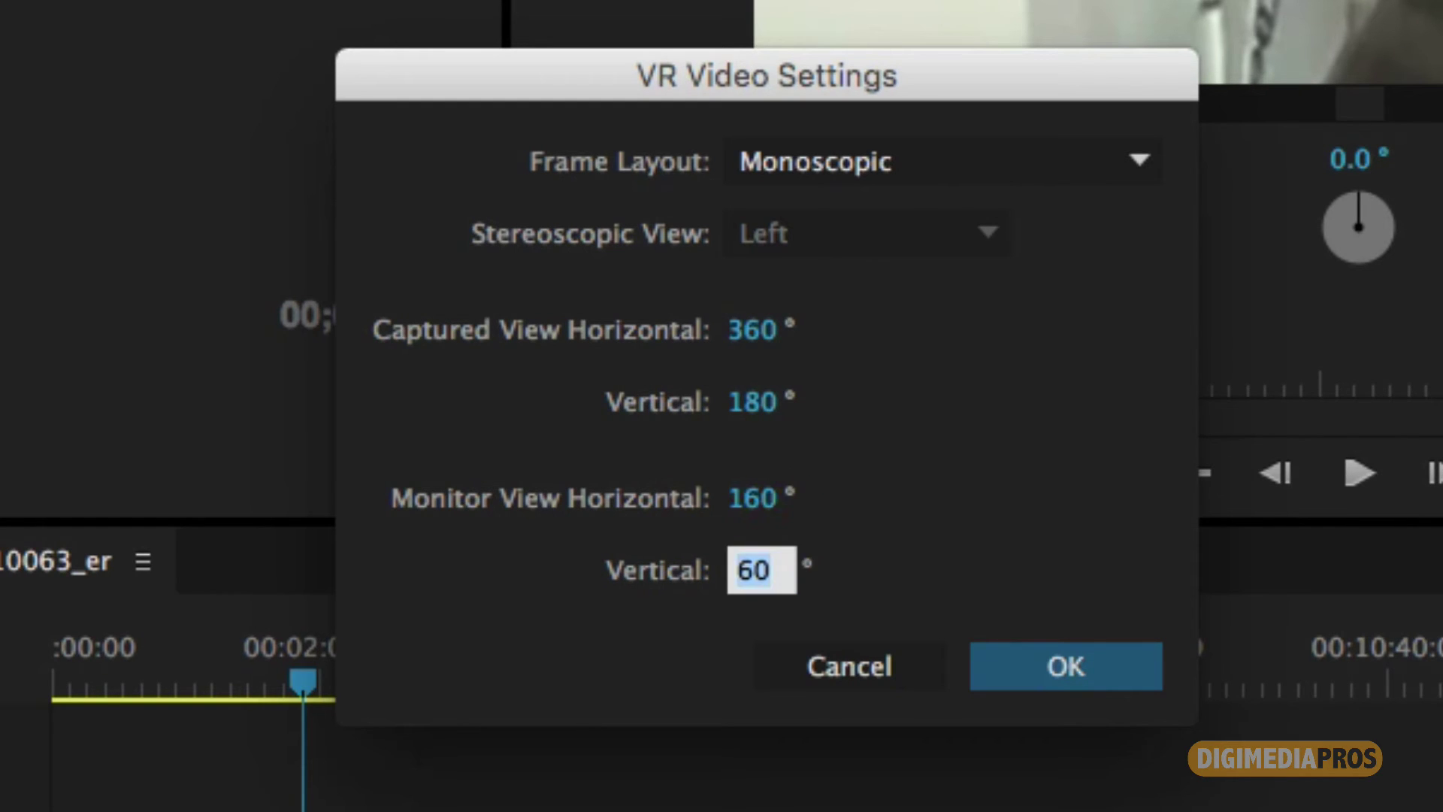
type("90")
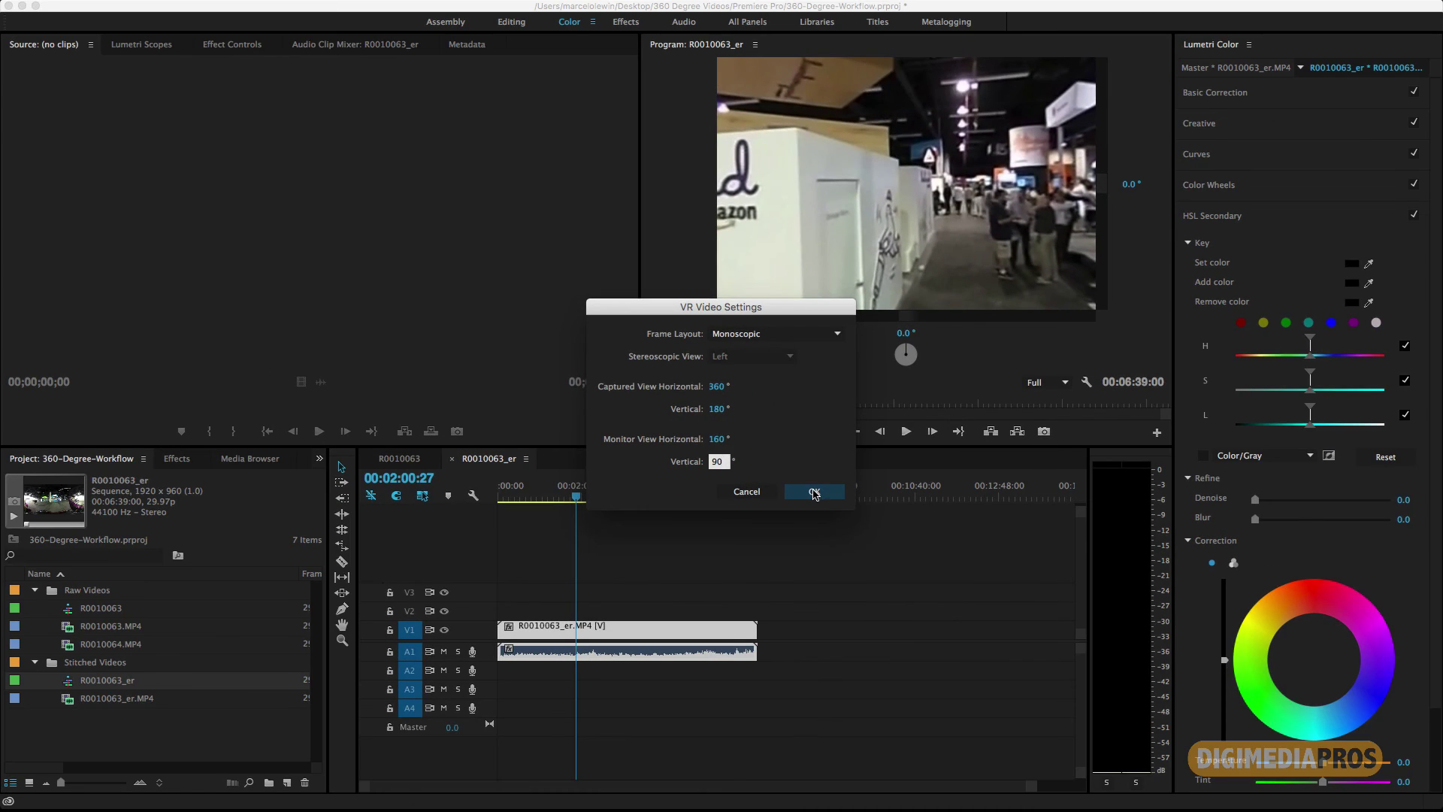
left_click(814, 492)
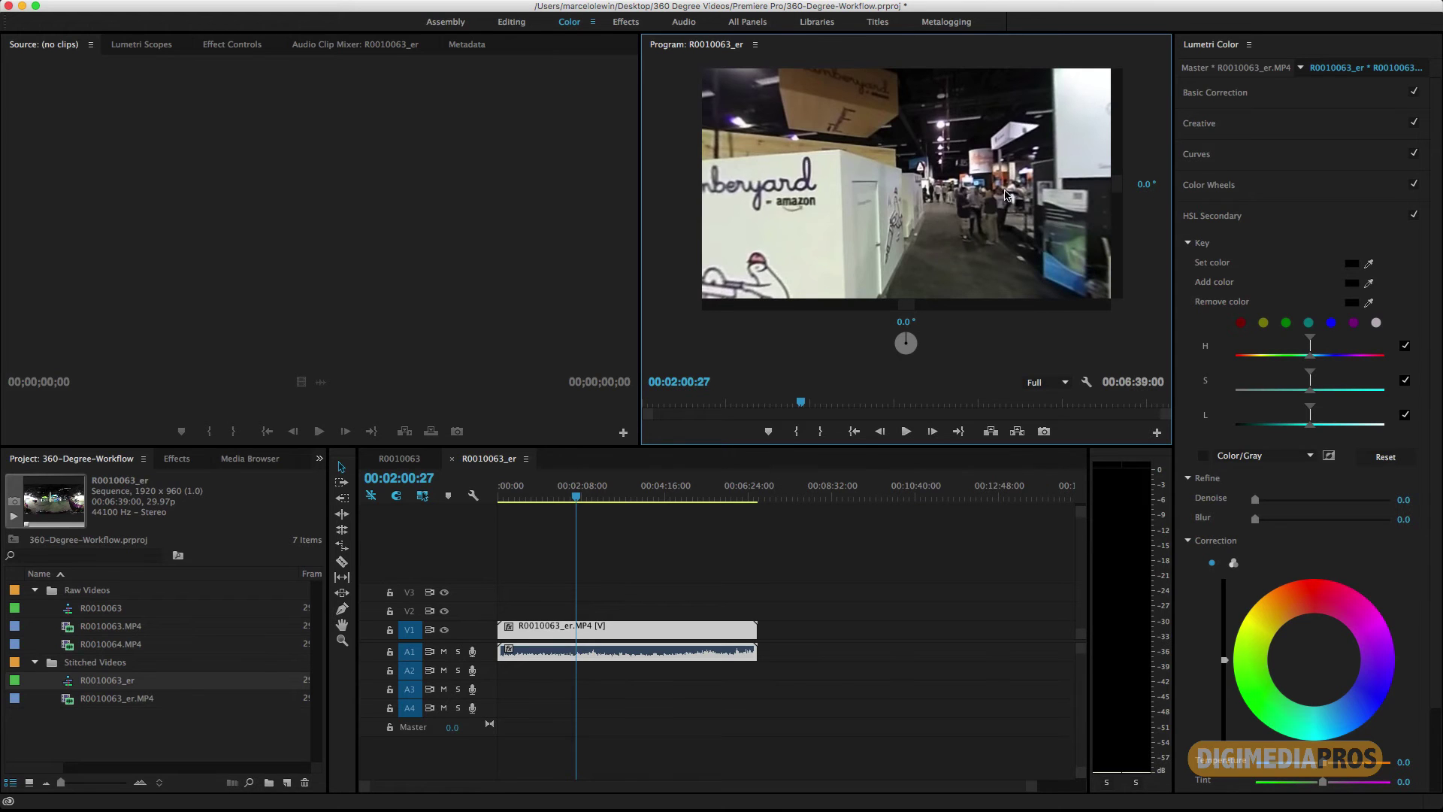
Play the sequence from 00:01:59:23 while looking around, stopping at 00:02:10:22, and switch to the Razor tool.
left_click(576, 498)
key("space")
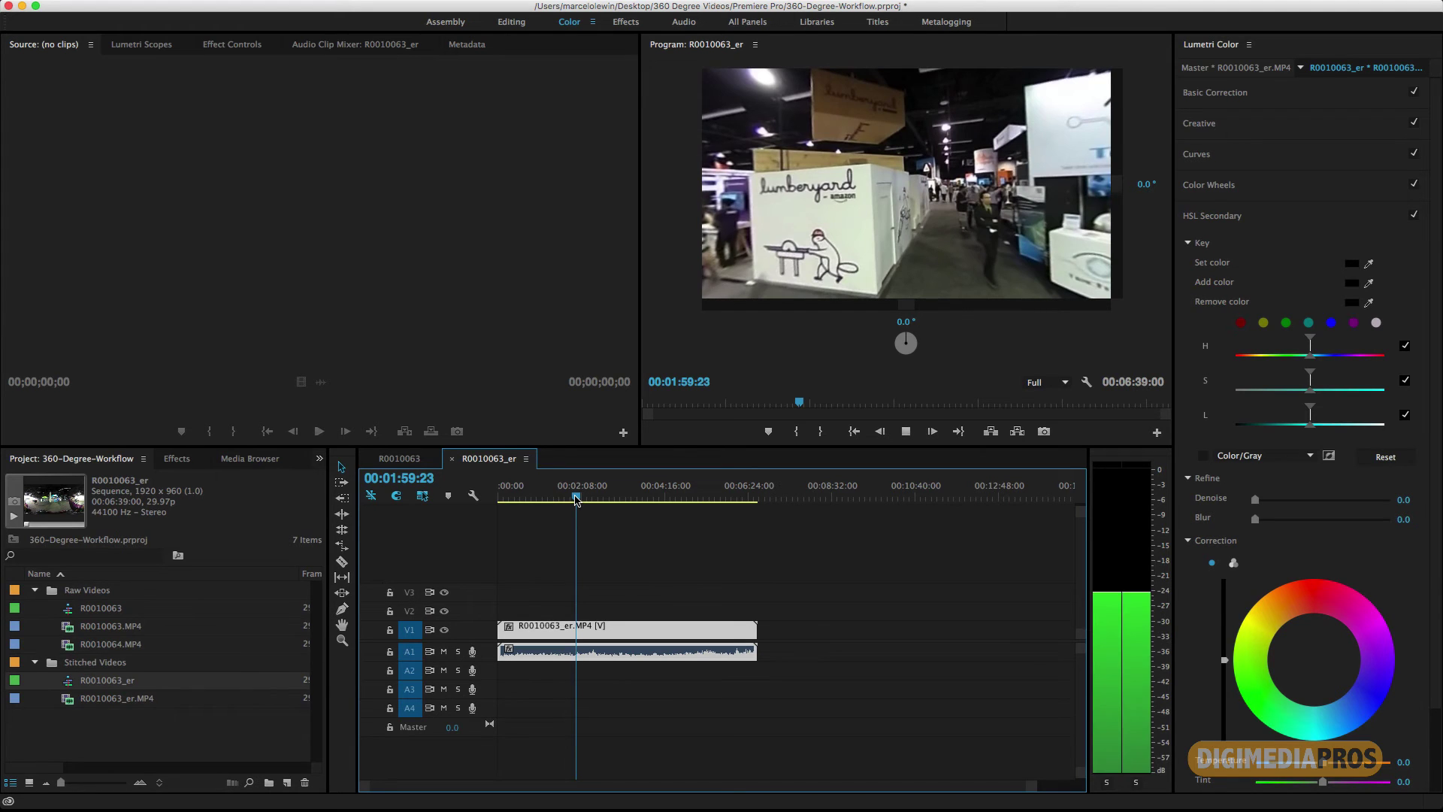
left_click_drag(993, 206, 863, 221)
left_click(607, 563)
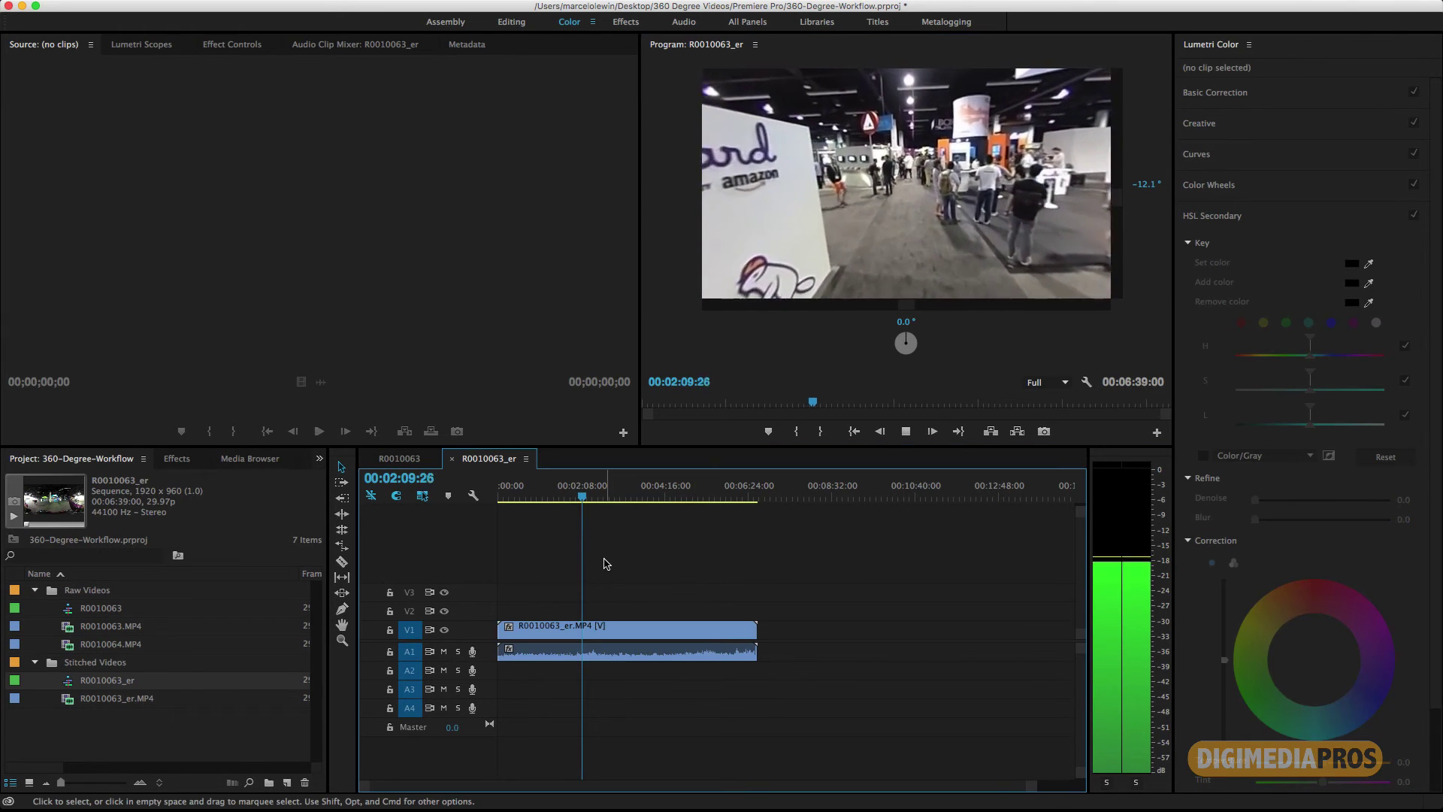
key("c")
key("space")
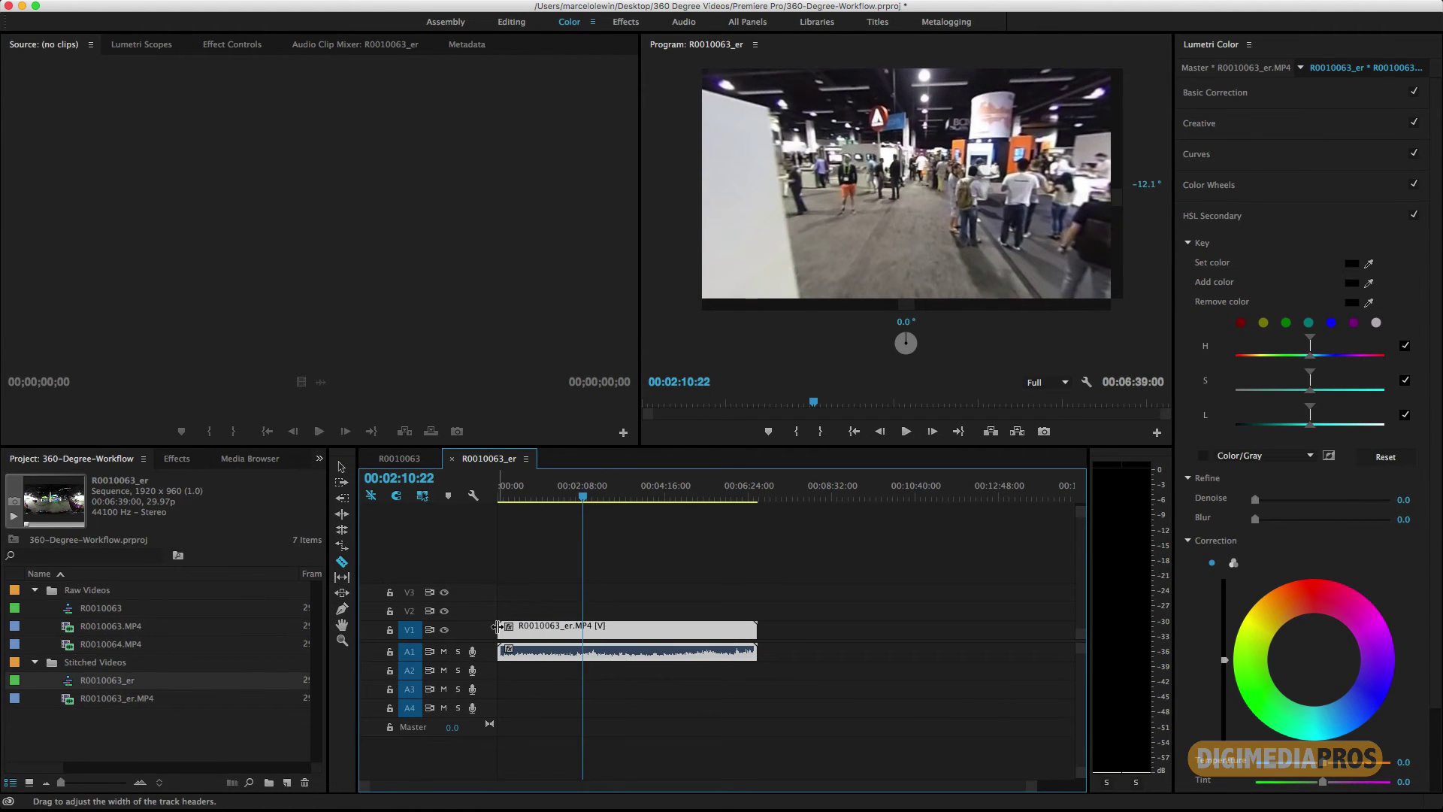
Cut the clip twice, delete the middle piece, and slide the last piece left to close the gap.
left_click(554, 630)
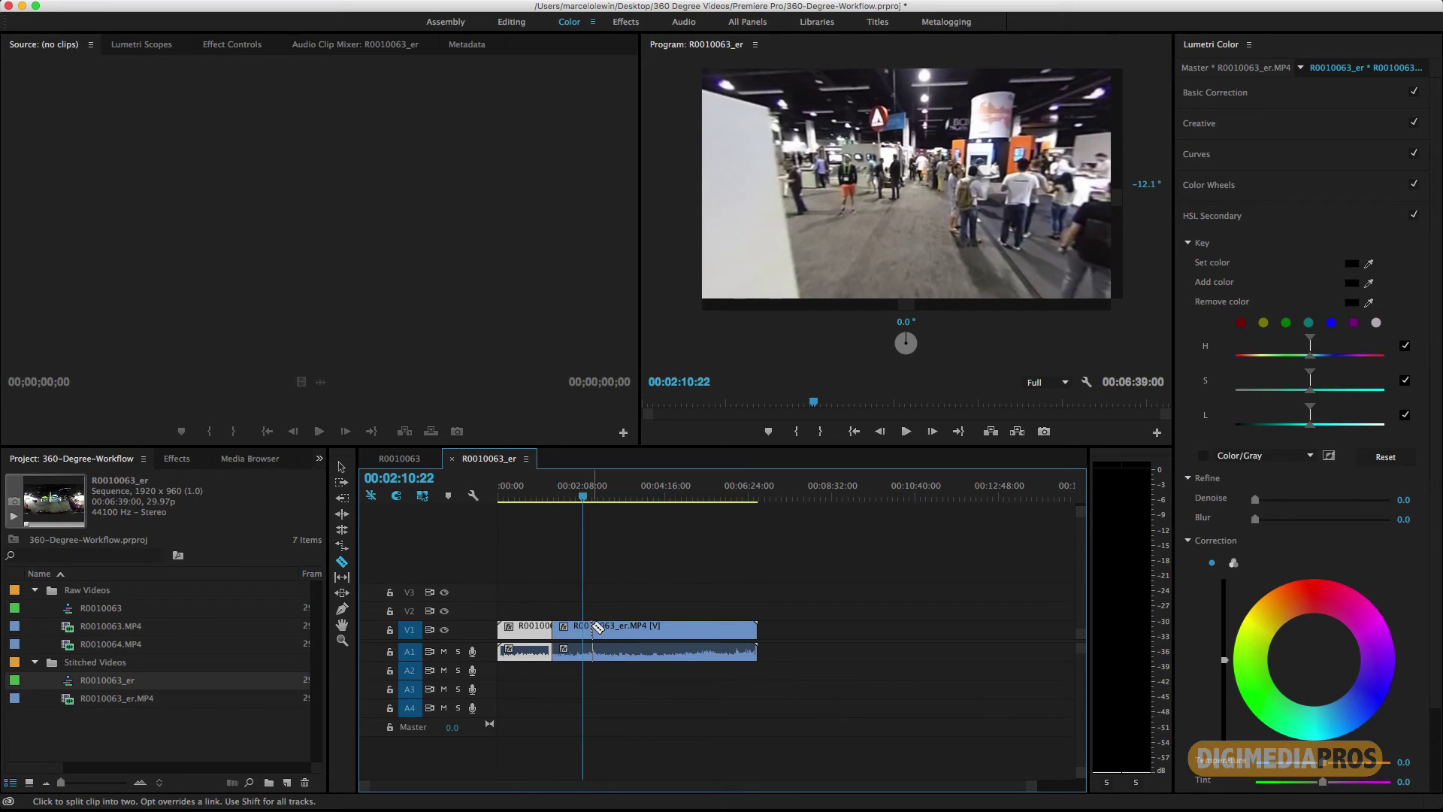
left_click(593, 631)
key("b")
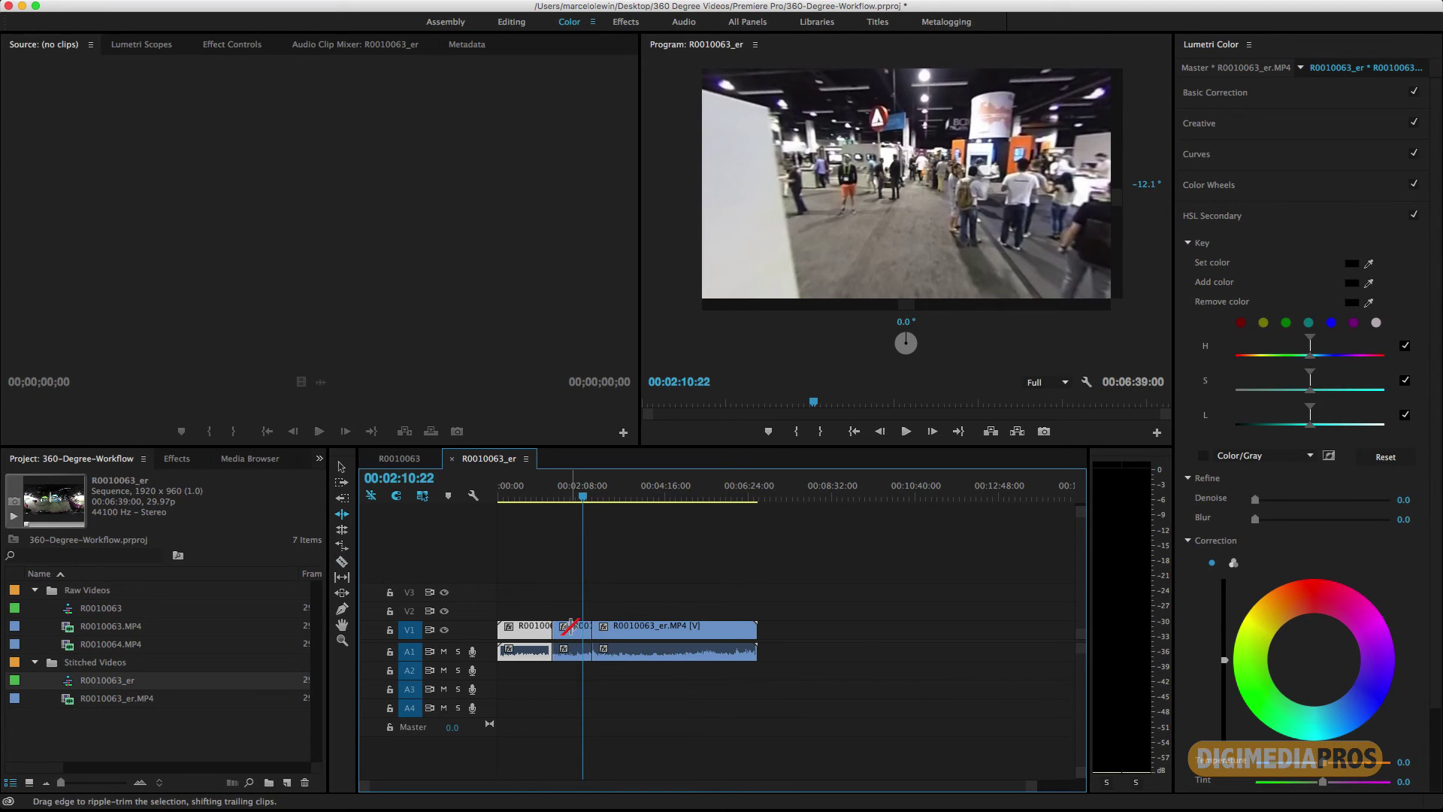
key("v")
left_click(583, 631)
key("Delete")
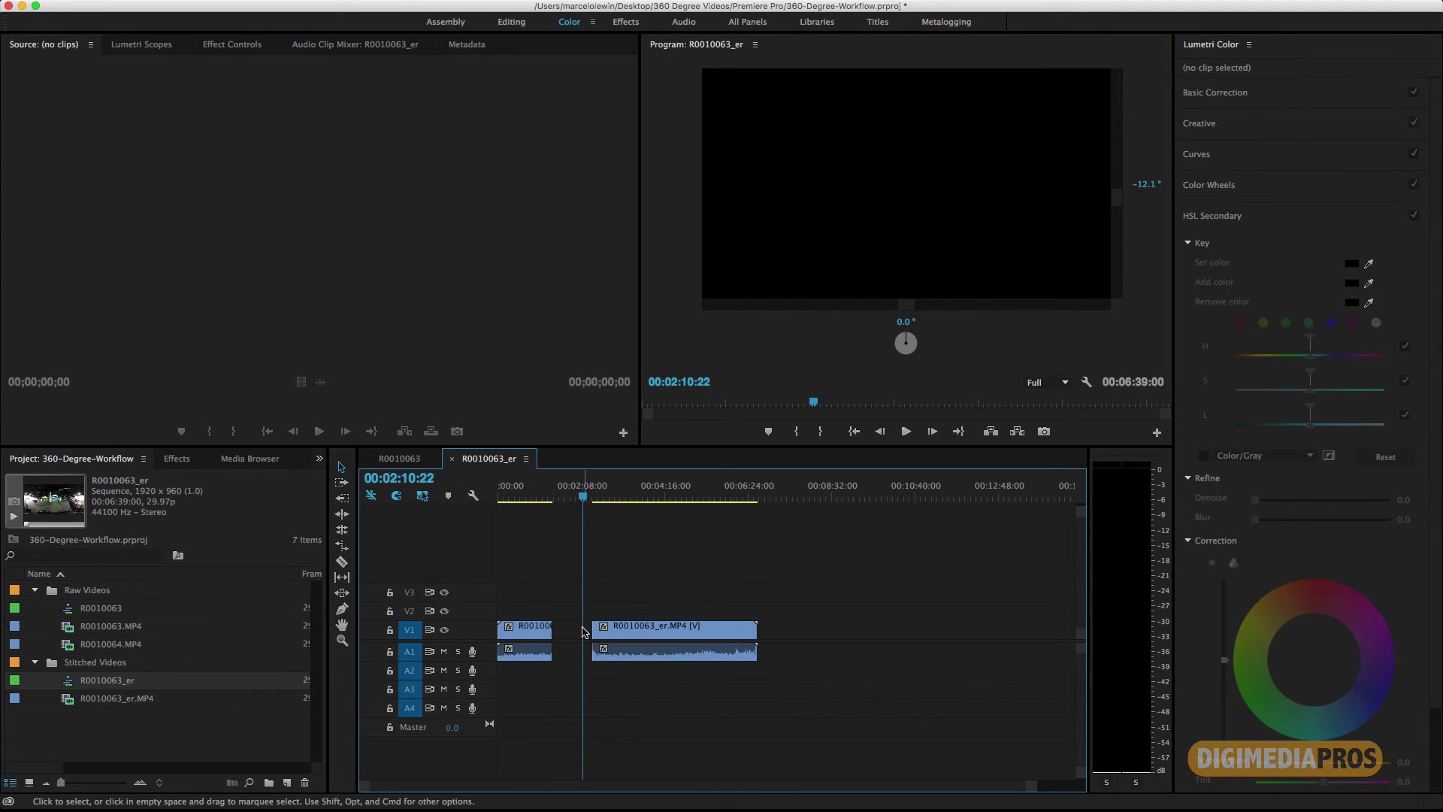
left_click_drag(634, 631, 593, 636)
Delete the second clip, trim the remaining clip to 00:00:25:10, fit the timeline, and scrub through it.
left_click(545, 497)
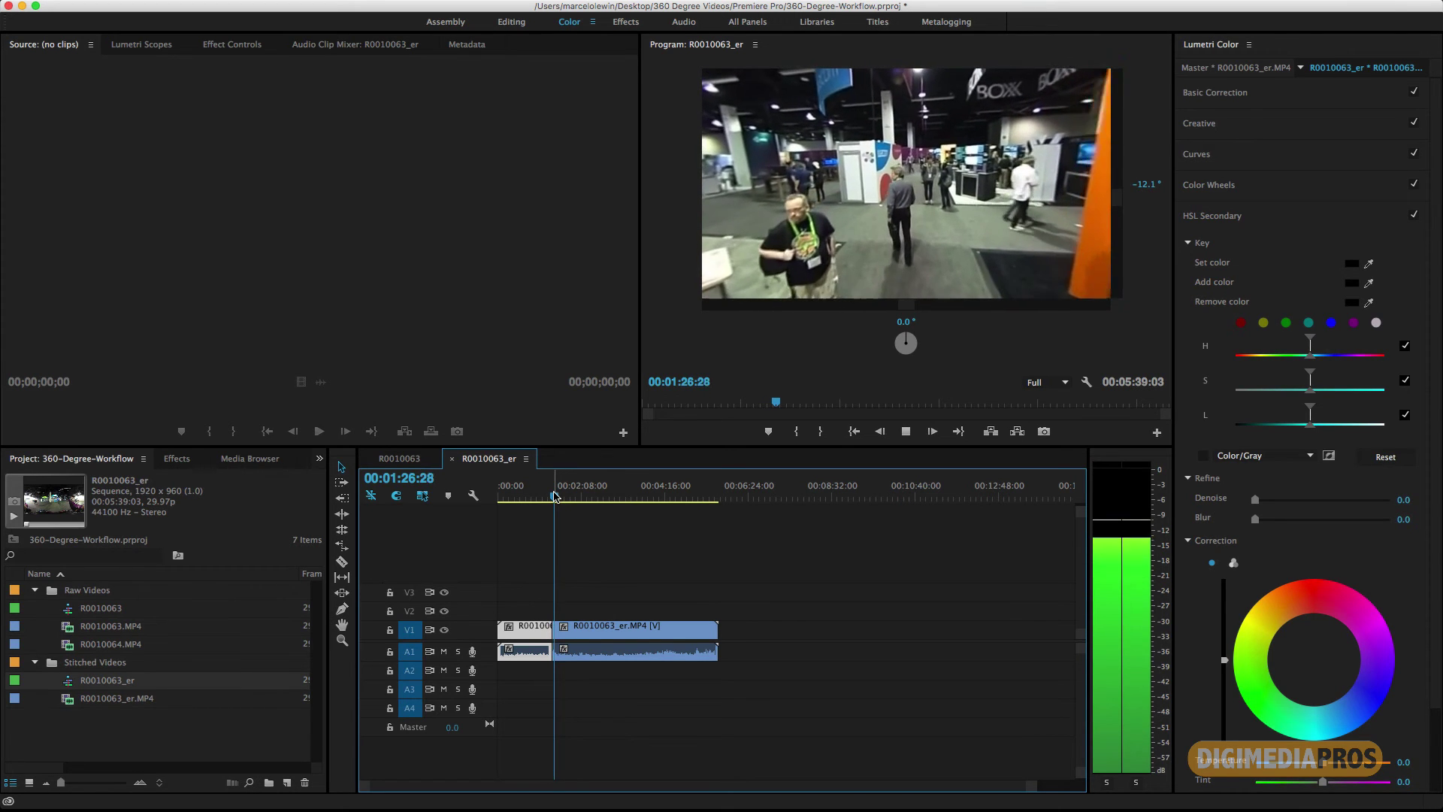
key("space")
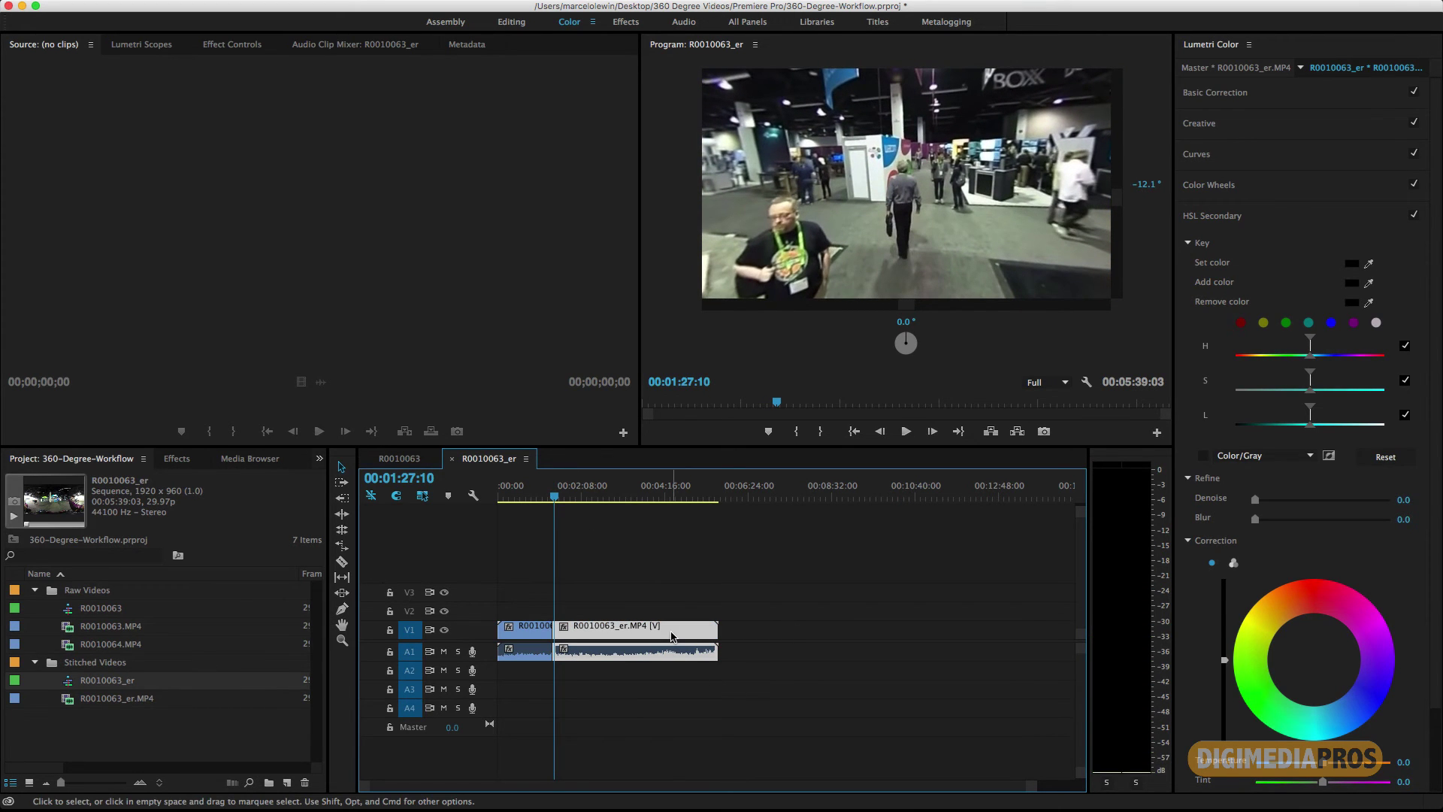
key("Delete")
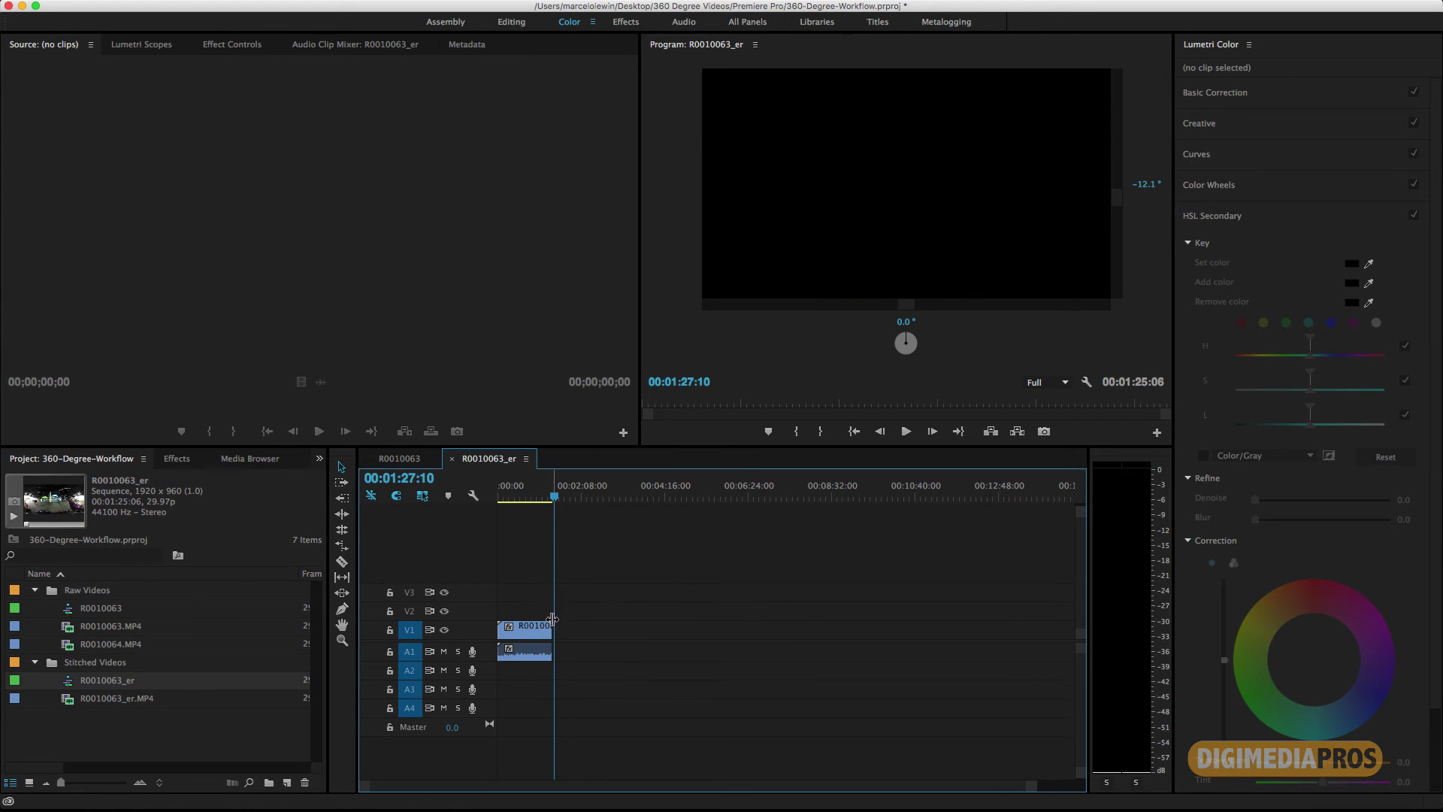
left_click_drag(552, 630, 511, 630)
key("backslash")
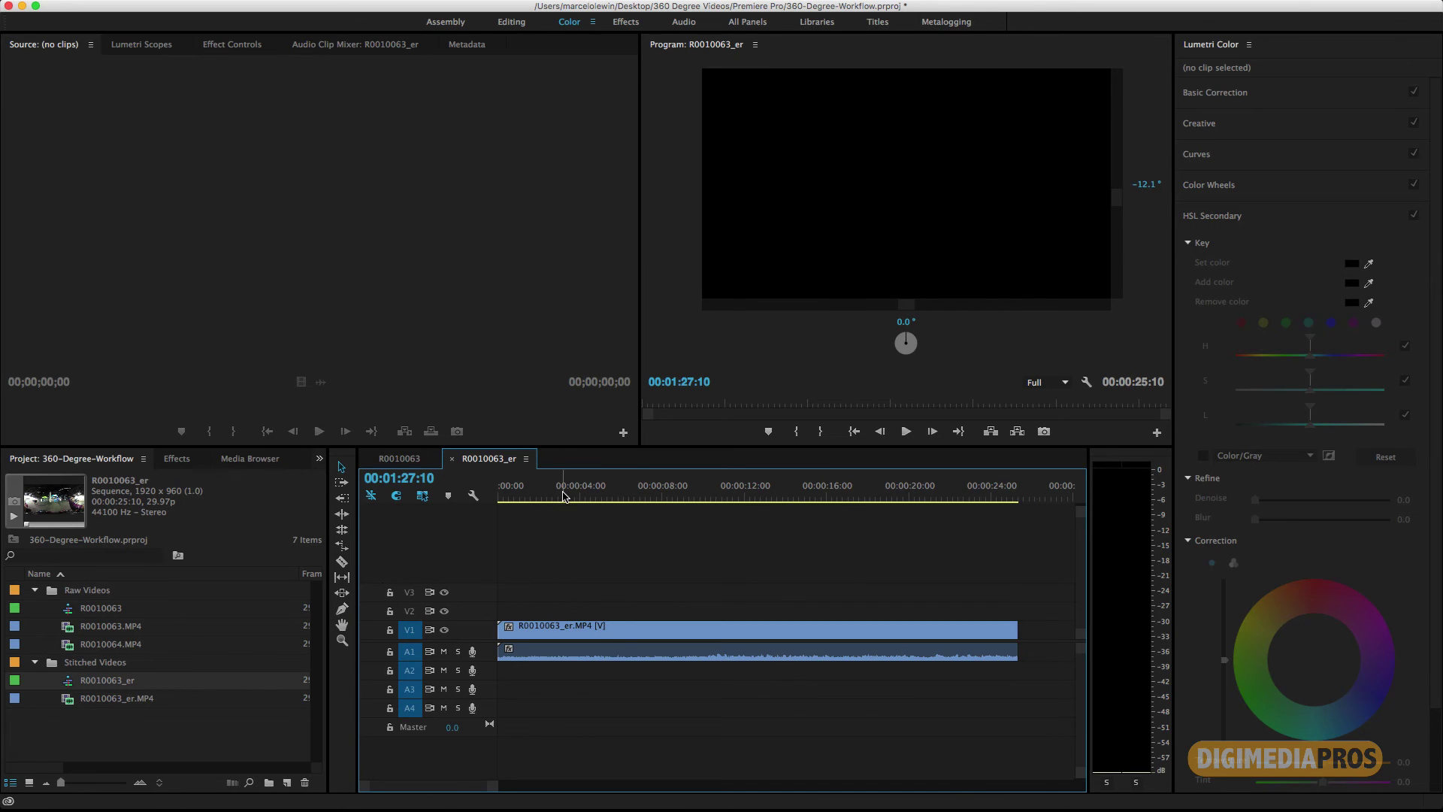
left_click_drag(566, 493, 1002, 504)
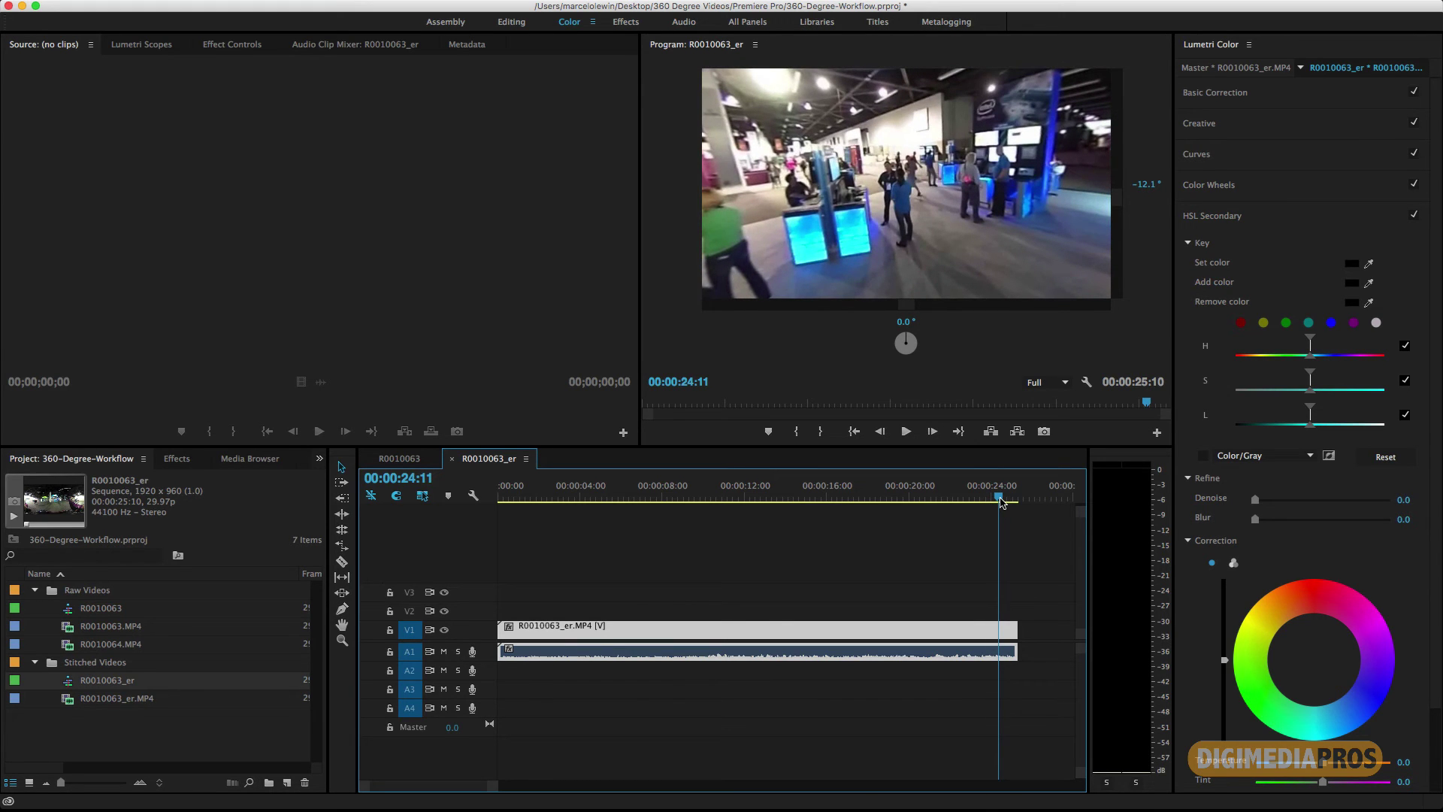
Open the Export Media settings for the sequence with the playhead at 00:00:03:16.
left_click(569, 496)
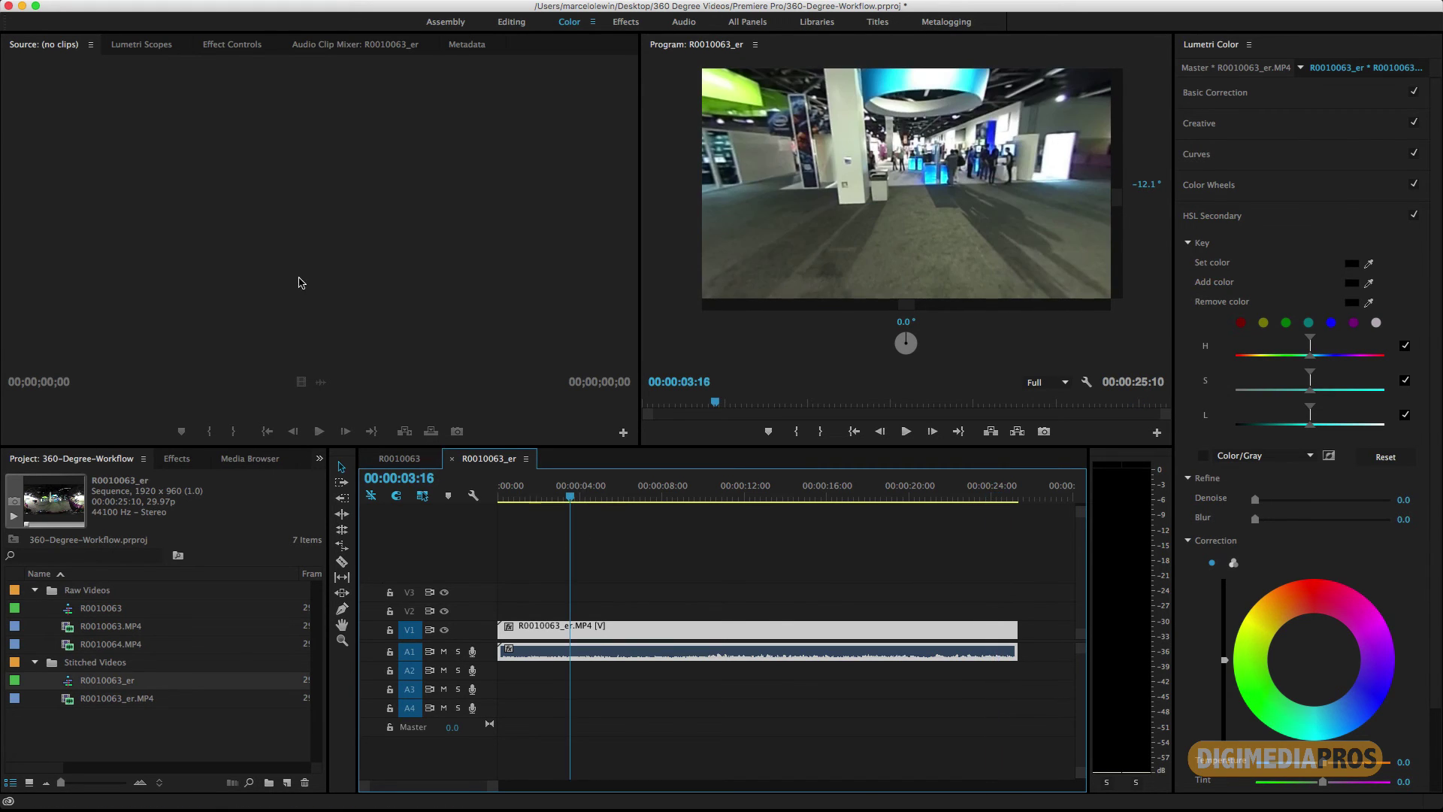
mouse_move(94, 6)
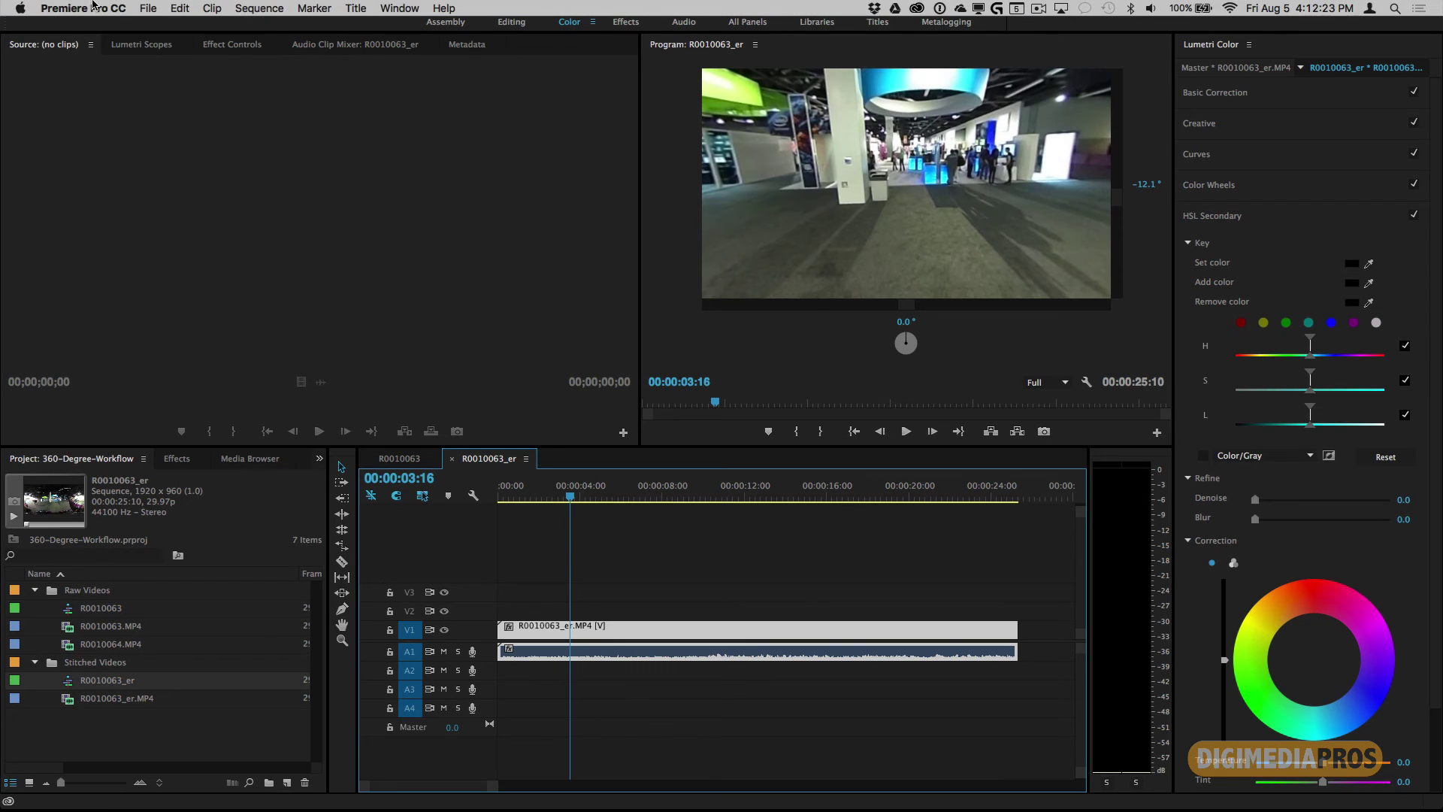
left_click(148, 8)
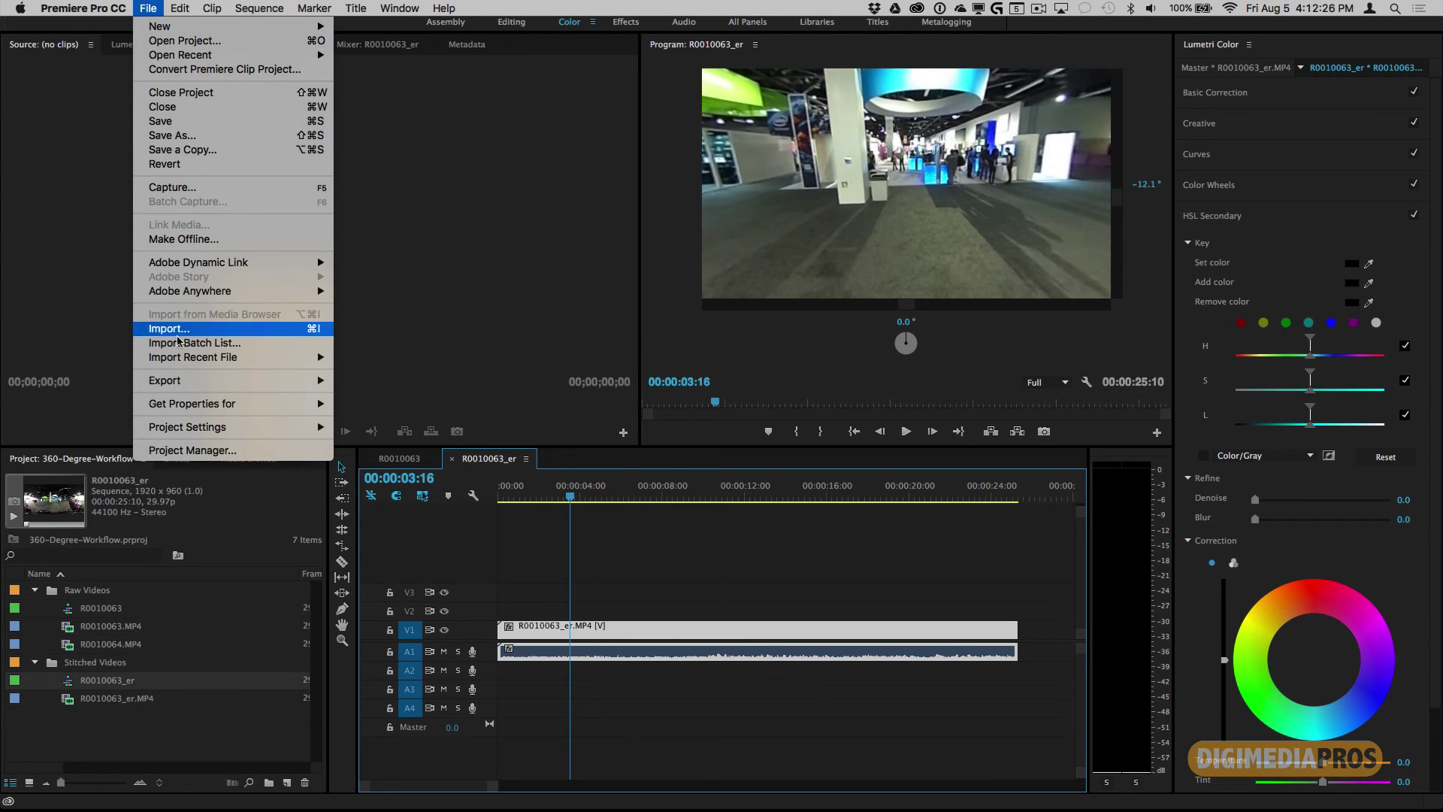
mouse_move(182, 388)
left_click(351, 383)
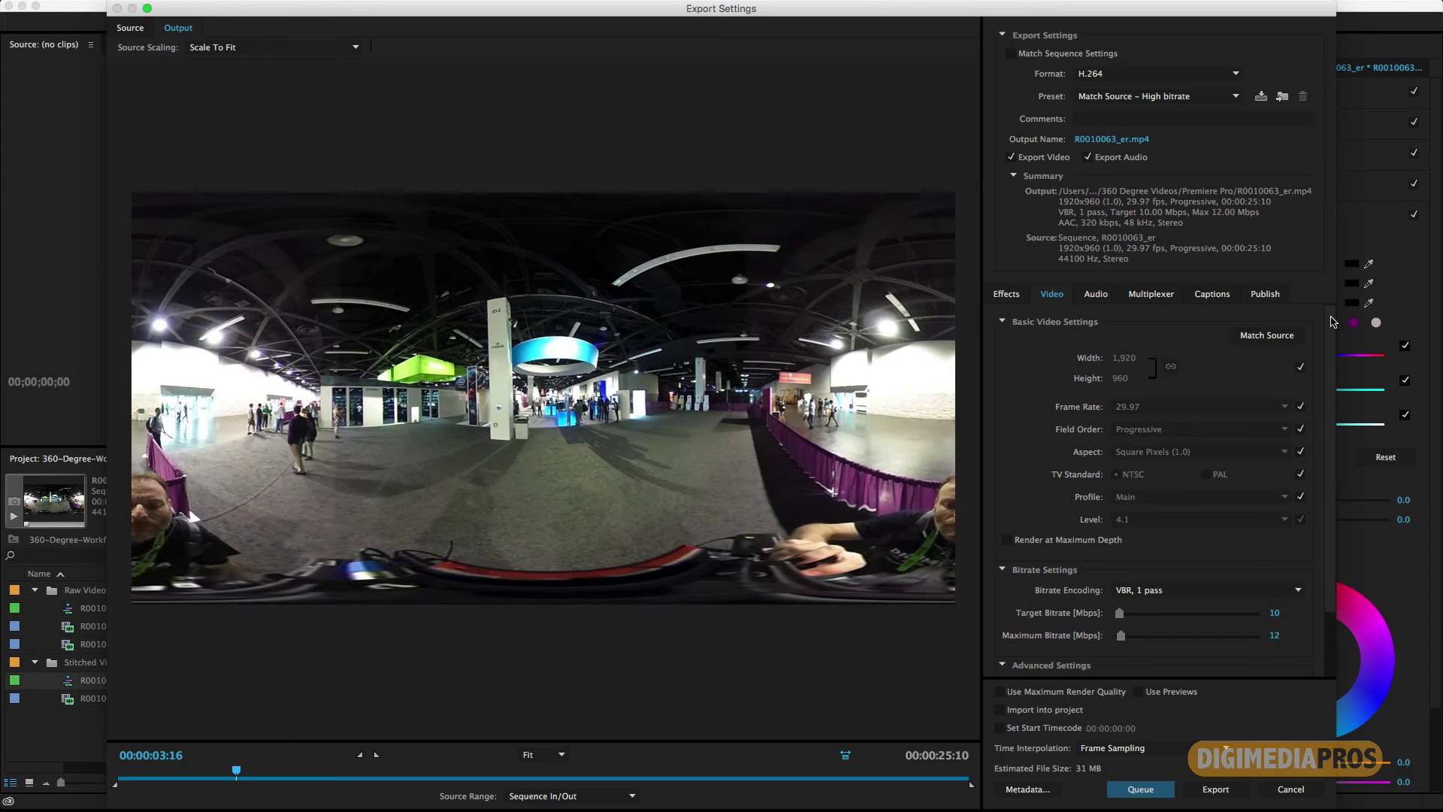
Tick Video Is VR and keep the Monoscopic frame layout in the H.264 video settings.
scroll(1333, 322, "down", 3)
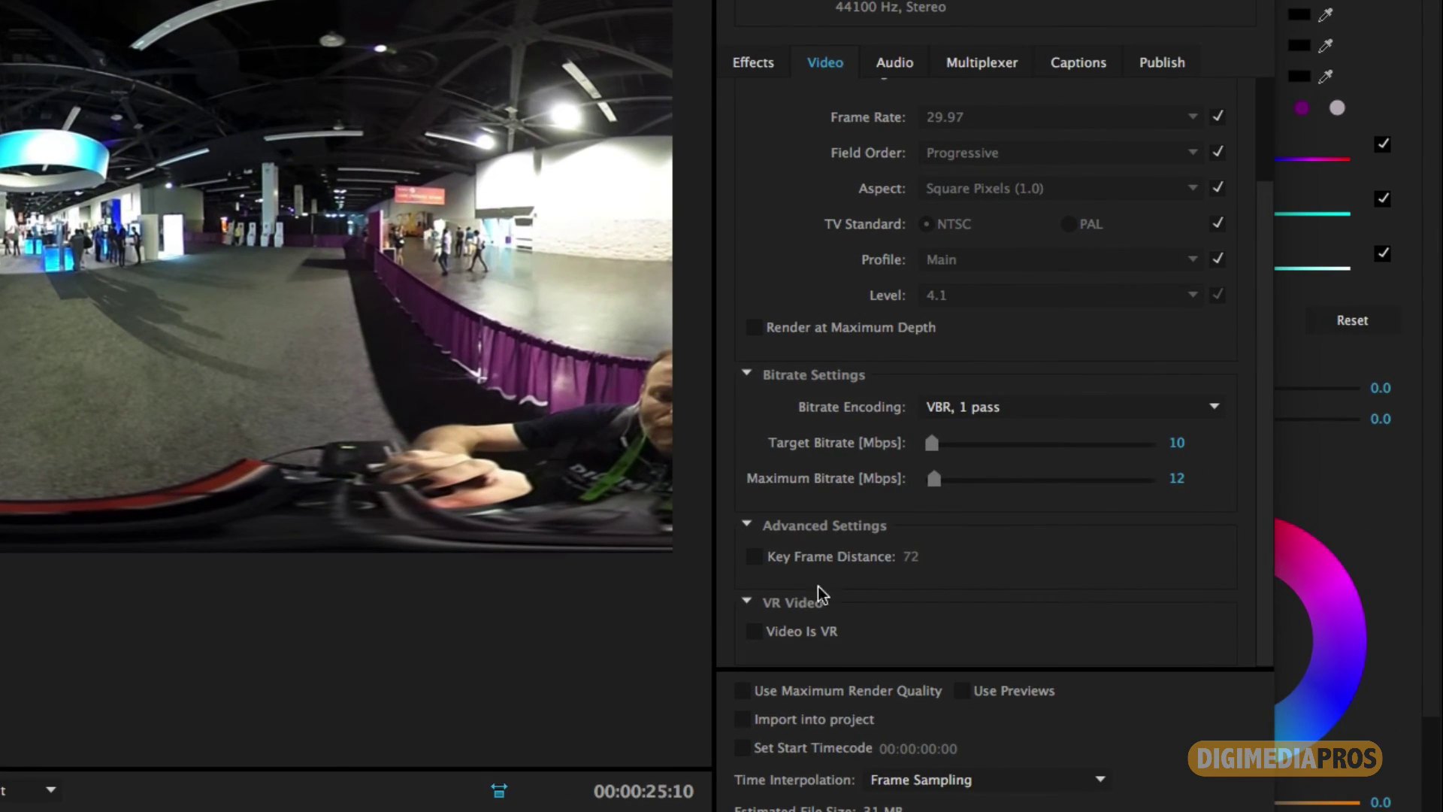
left_click(756, 633)
scroll(1157, 512, "down", 1)
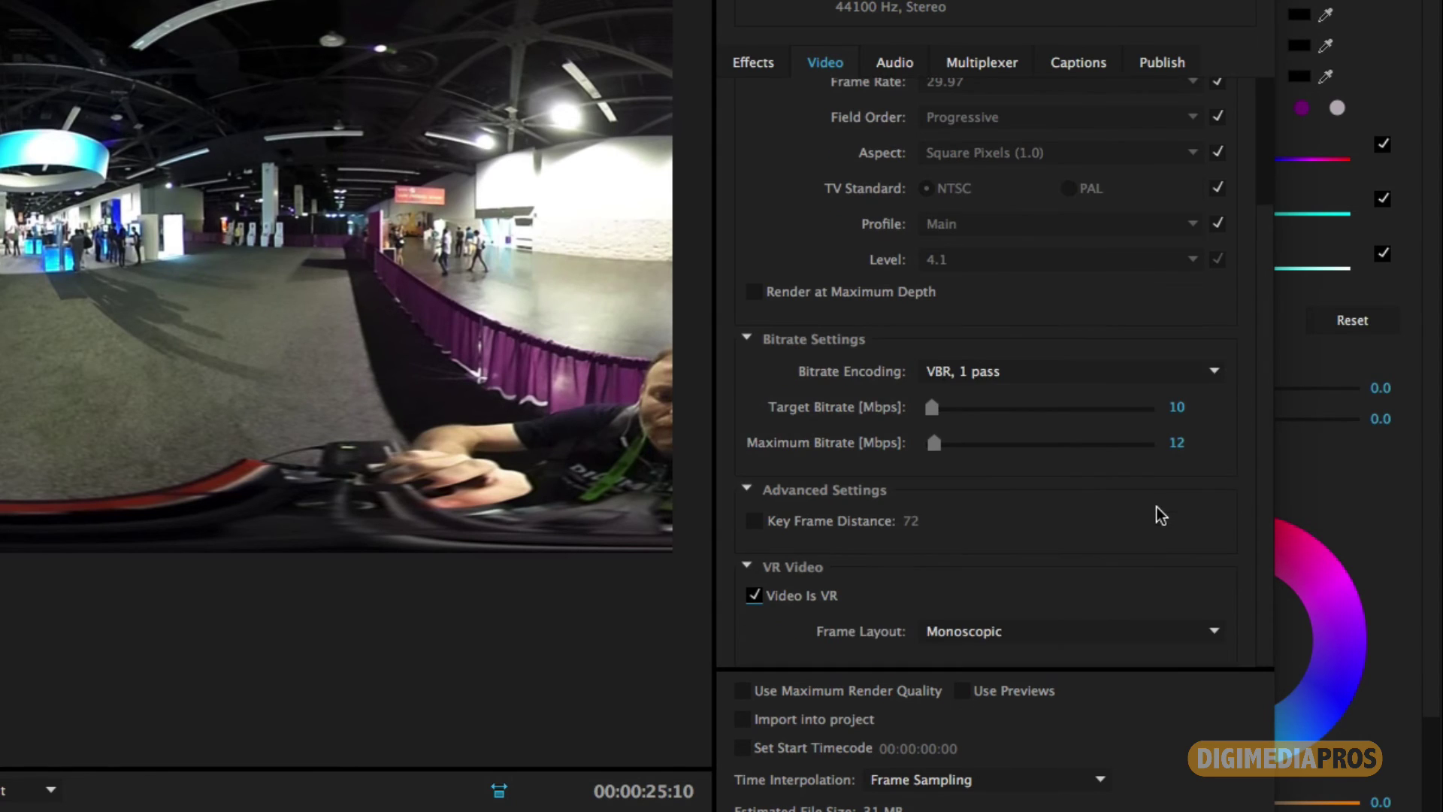
left_click(970, 632)
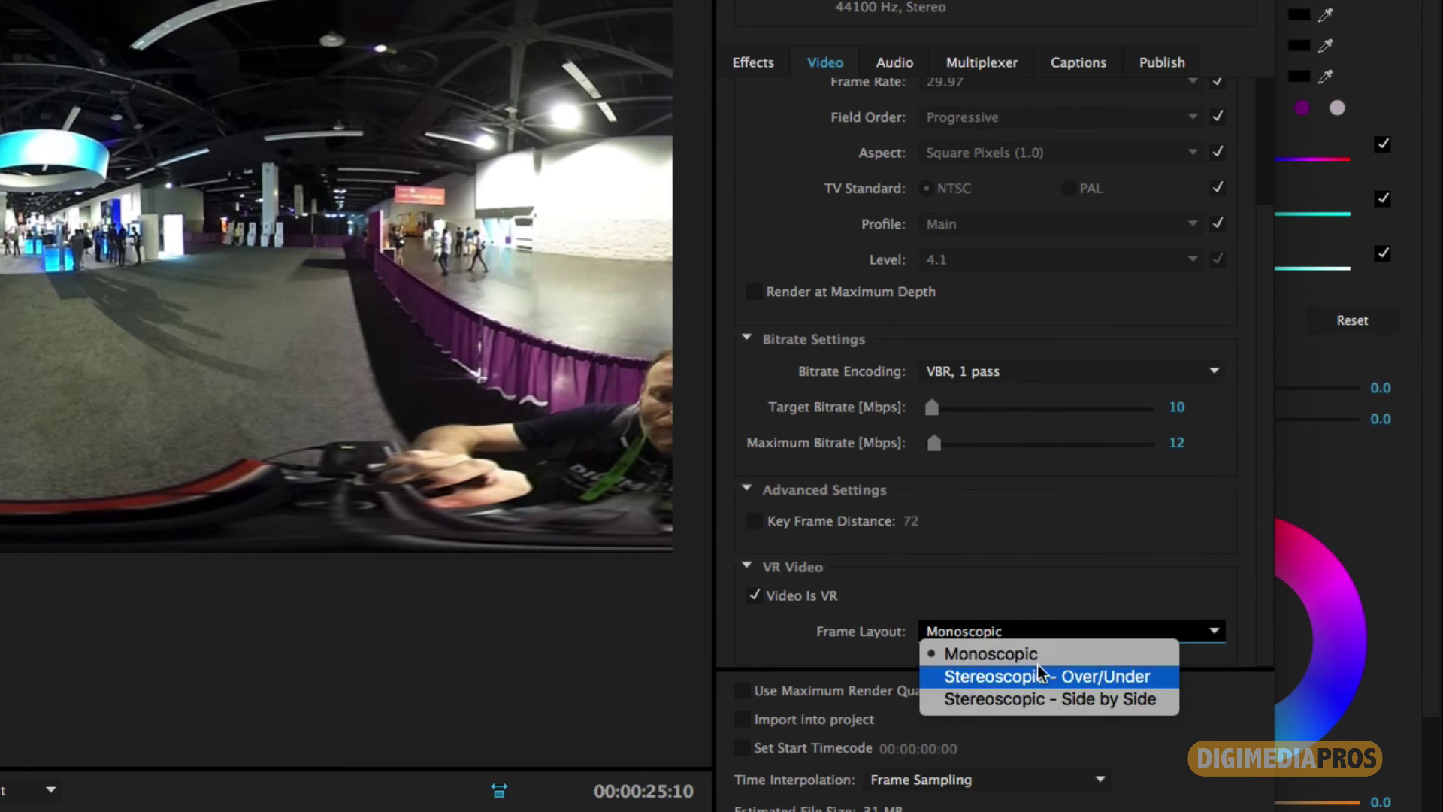
left_click(1037, 657)
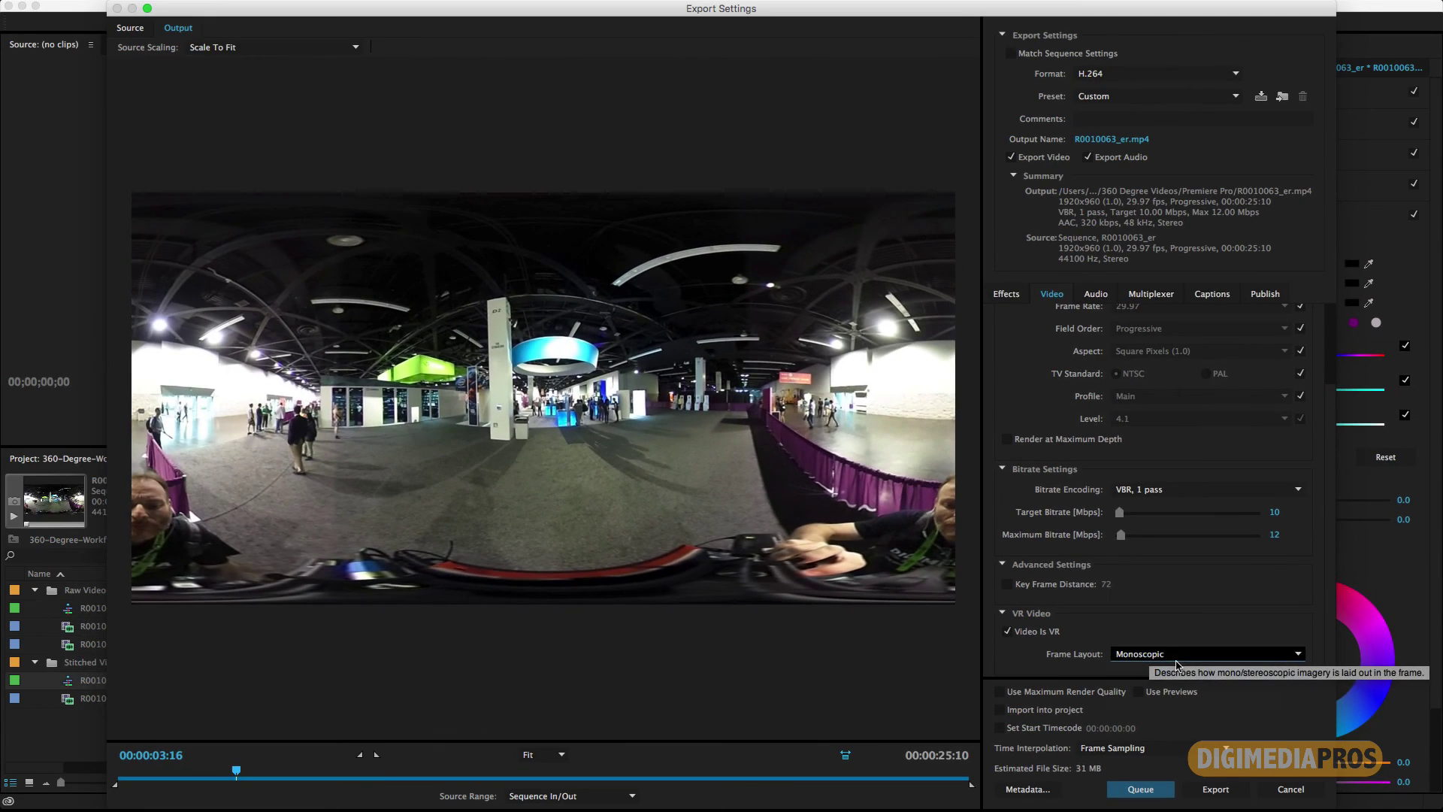
left_click(1127, 140)
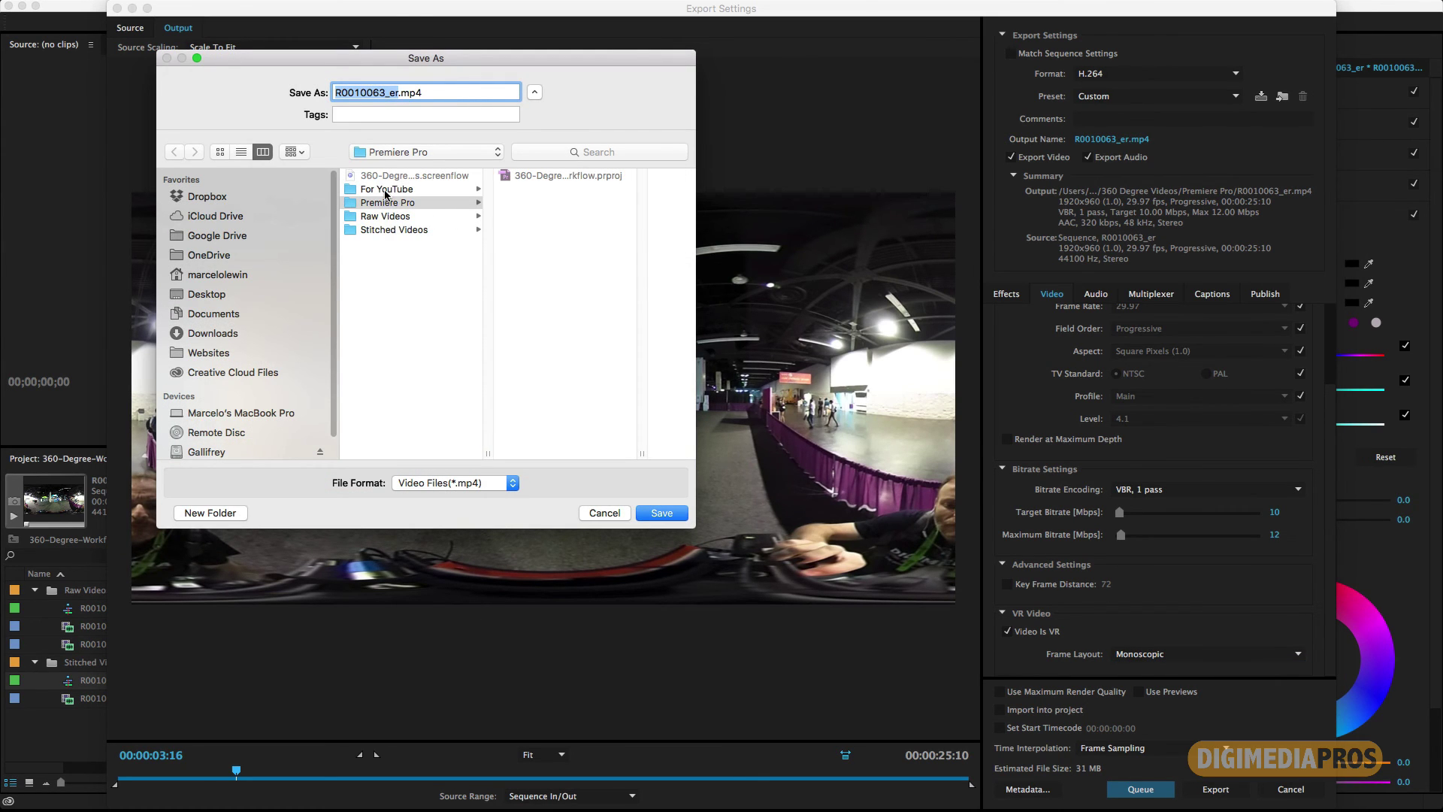
Save the output as R0010063_final.mp4 in the For YouTube folder and run the export.
left_click(385, 197)
left_click(385, 191)
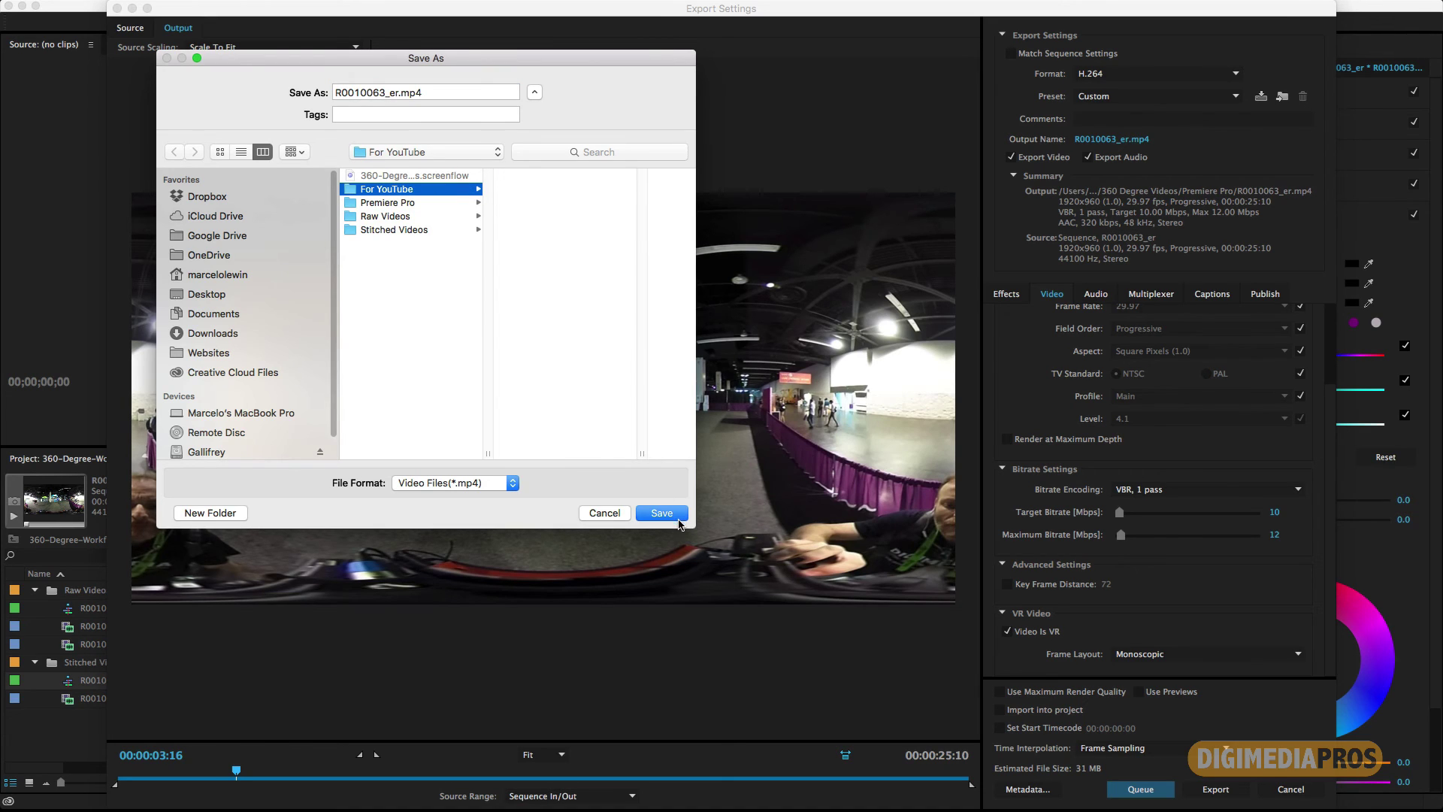
left_click(397, 92)
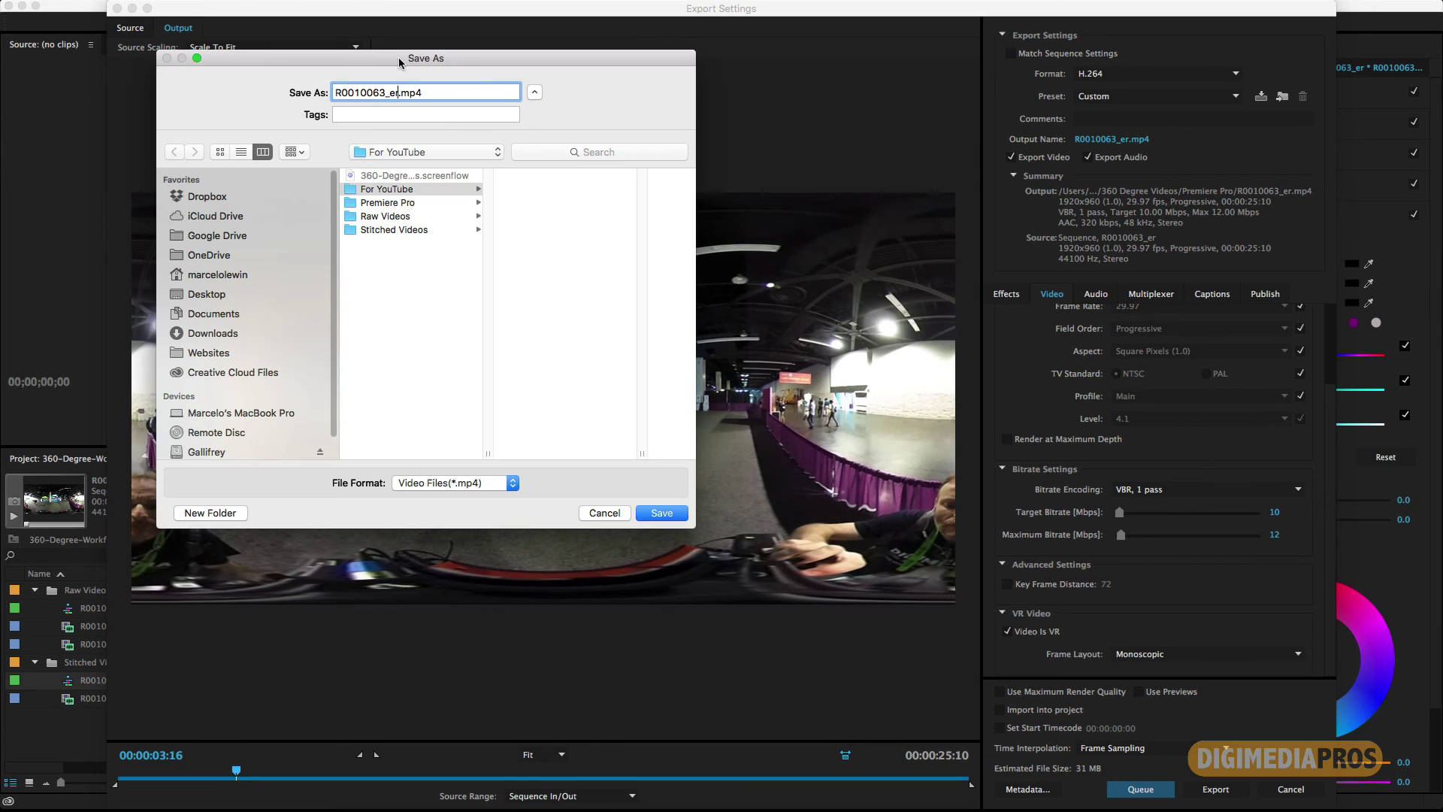
key("BackSpace")
key("BackSpace")
type("final")
left_click(678, 514)
left_click(1219, 790)
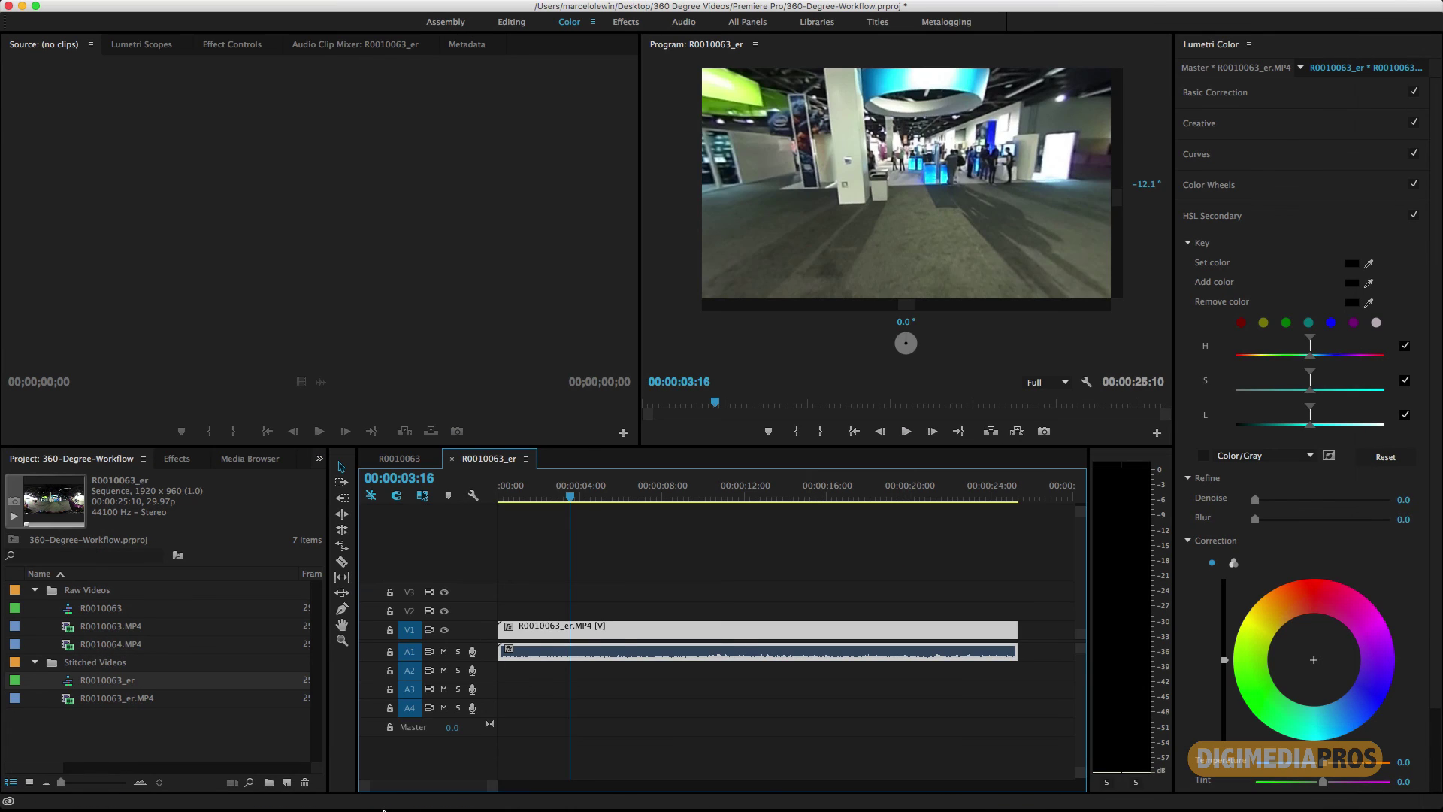
Quick Look R0010063_final.mp4 in the For YouTube folder to confirm its 1920×960, 00:25 full 360 frame.
left_click(321, 771)
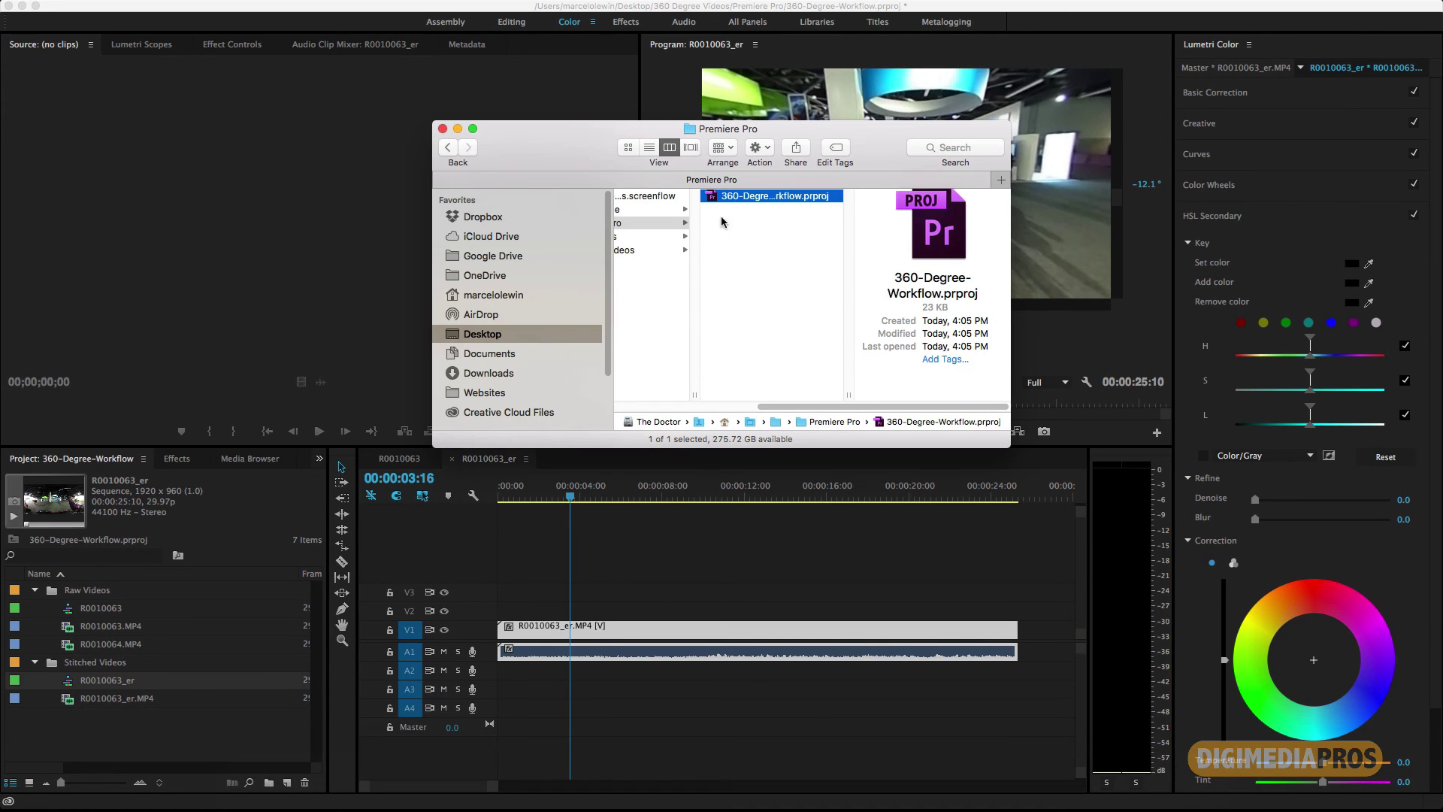
left_click(638, 211)
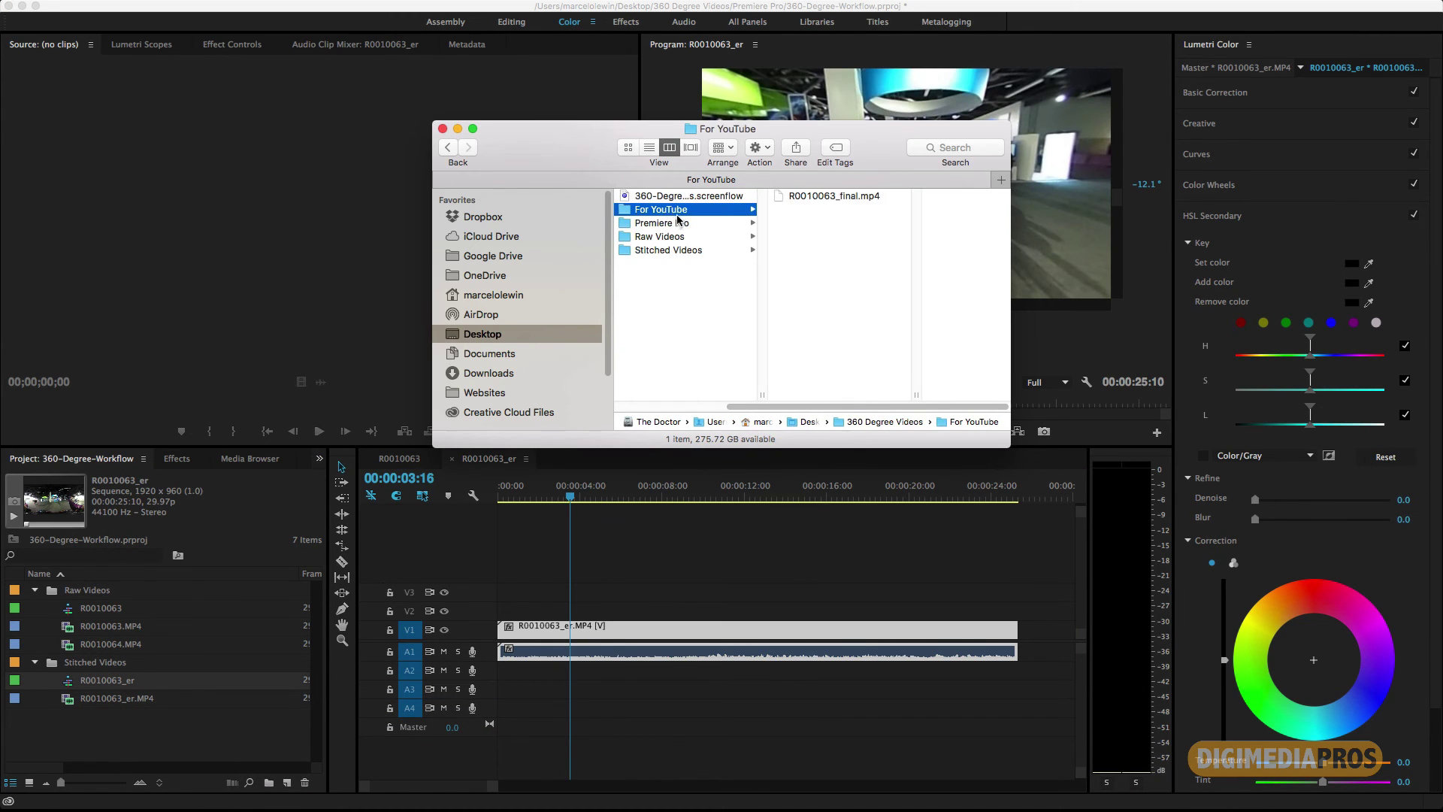
left_click(818, 196)
key("space")
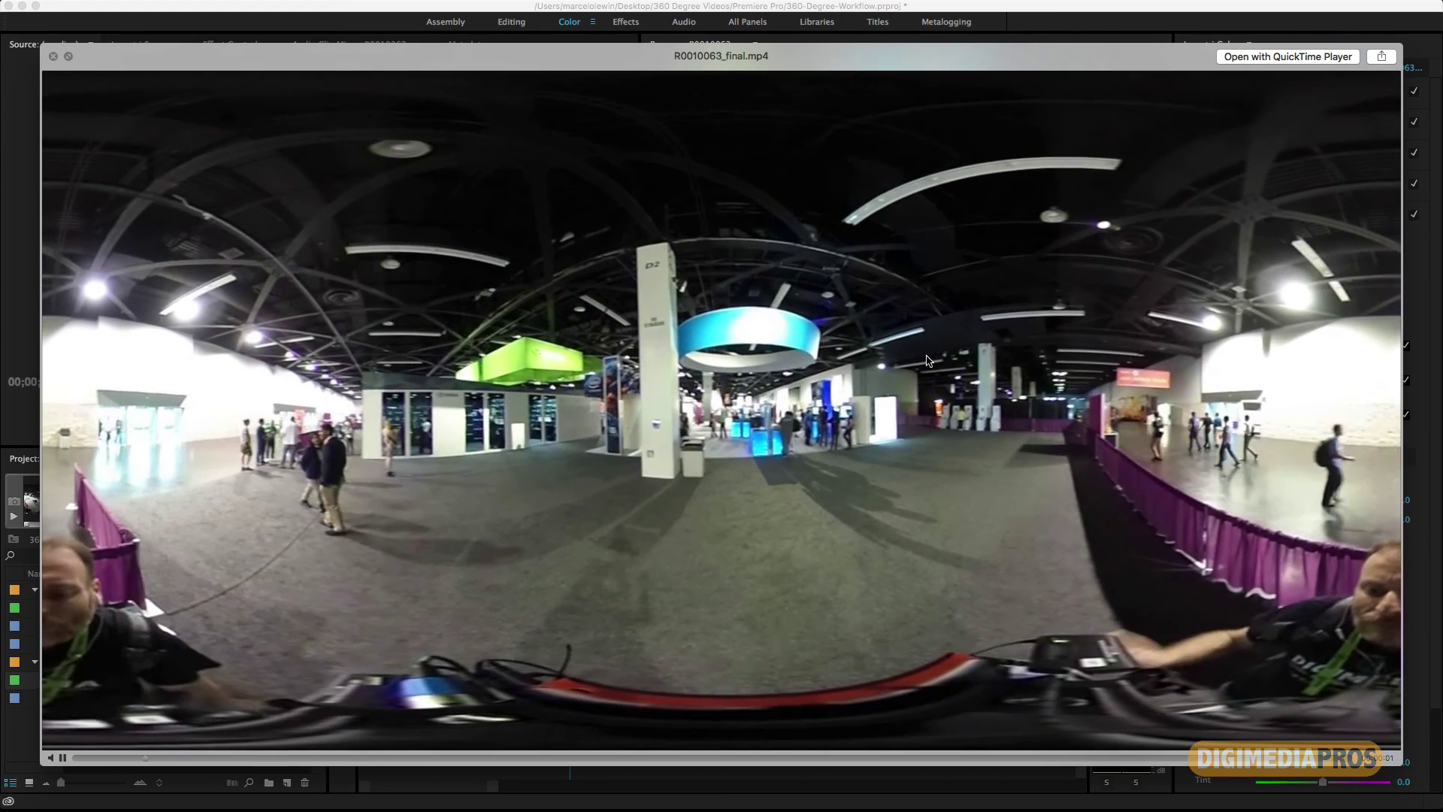
key("space")
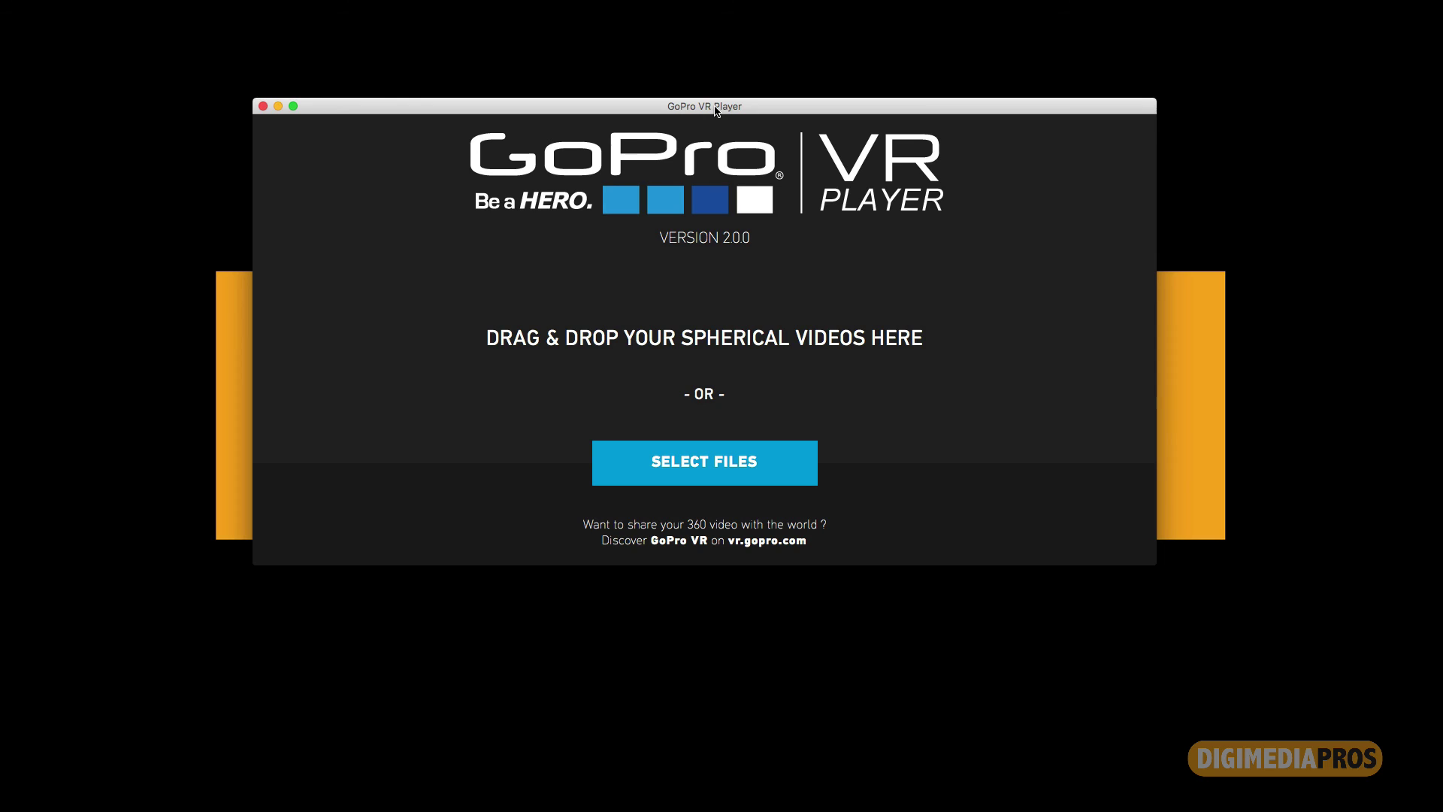
Load R0010063_final.mp4 from Finder into GoPro VR Player and watch the exhibition hall play in 360°.
left_click_drag(716, 111, 695, 155)
left_click_drag(695, 155, 692, 168)
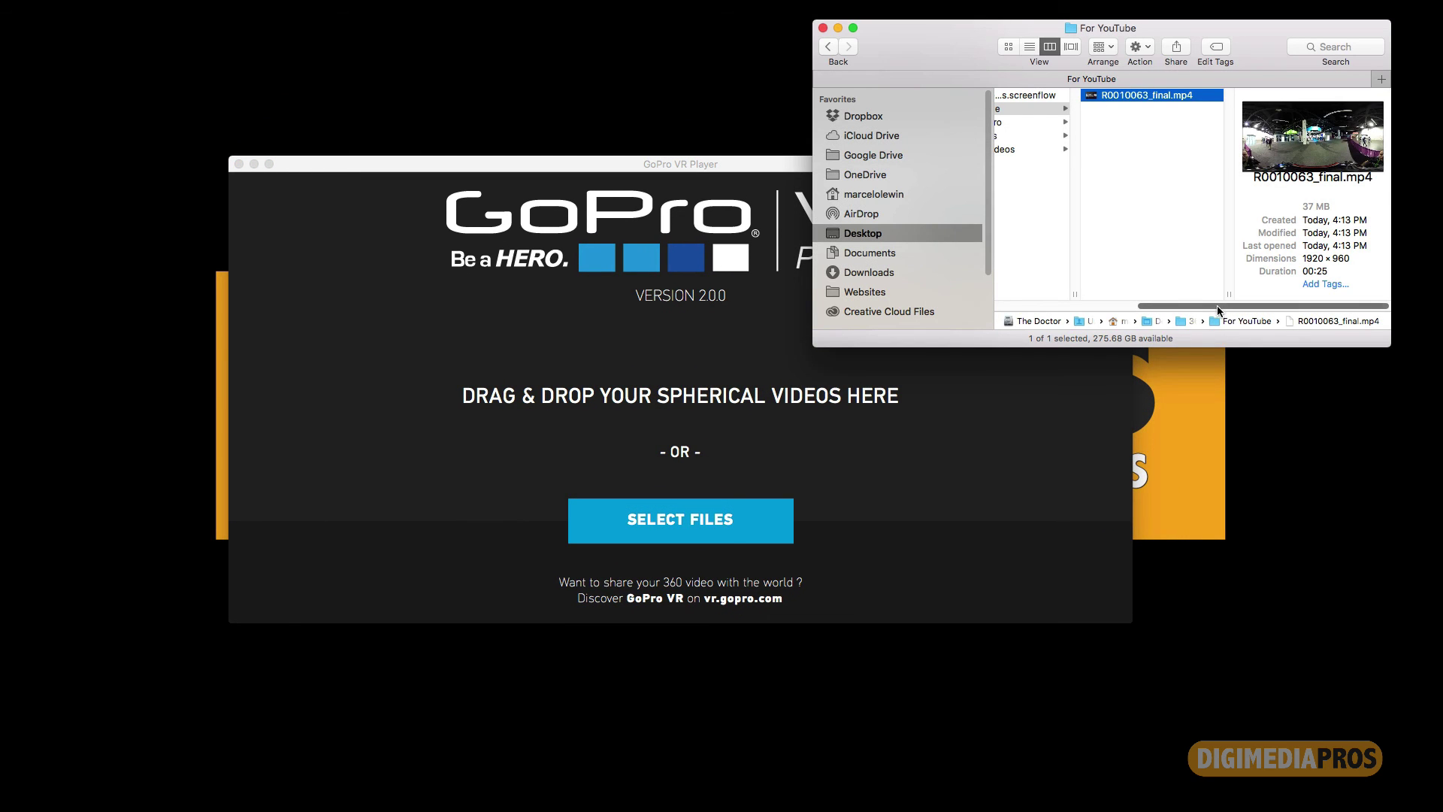
left_click_drag(1221, 306, 1191, 315)
left_click_drag(1153, 99, 597, 322)
left_click(598, 317)
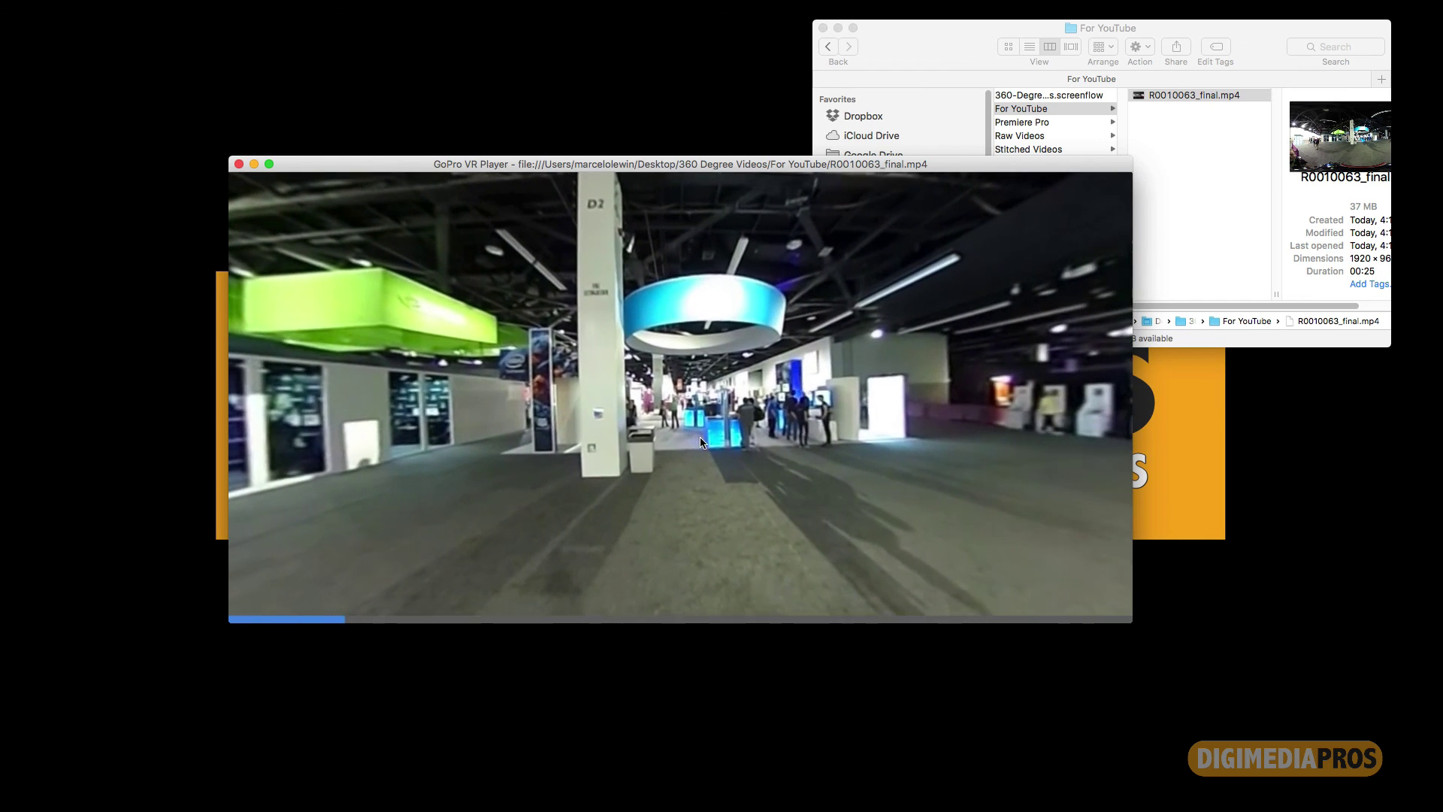
mouse_move(362, 601)
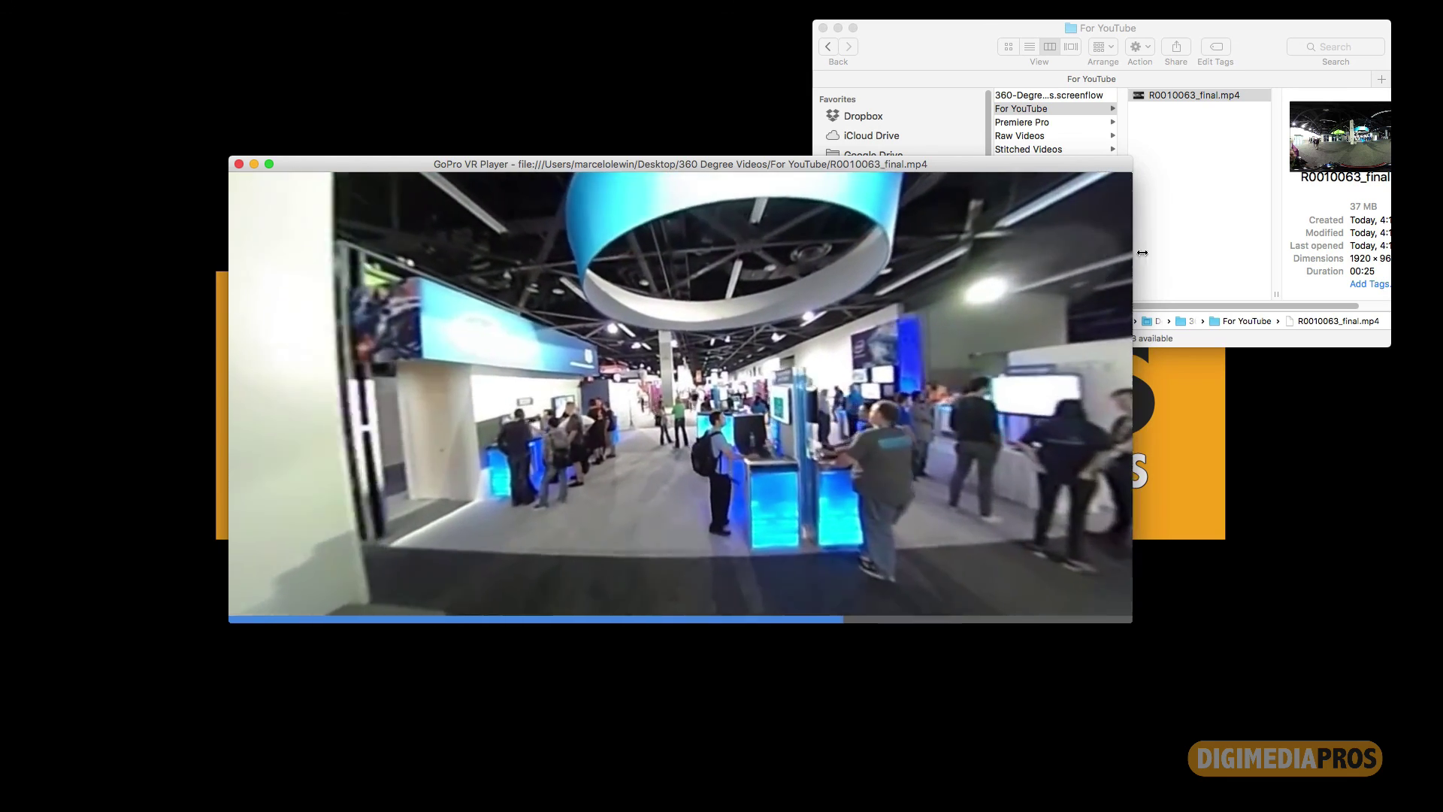
left_click(1197, 96)
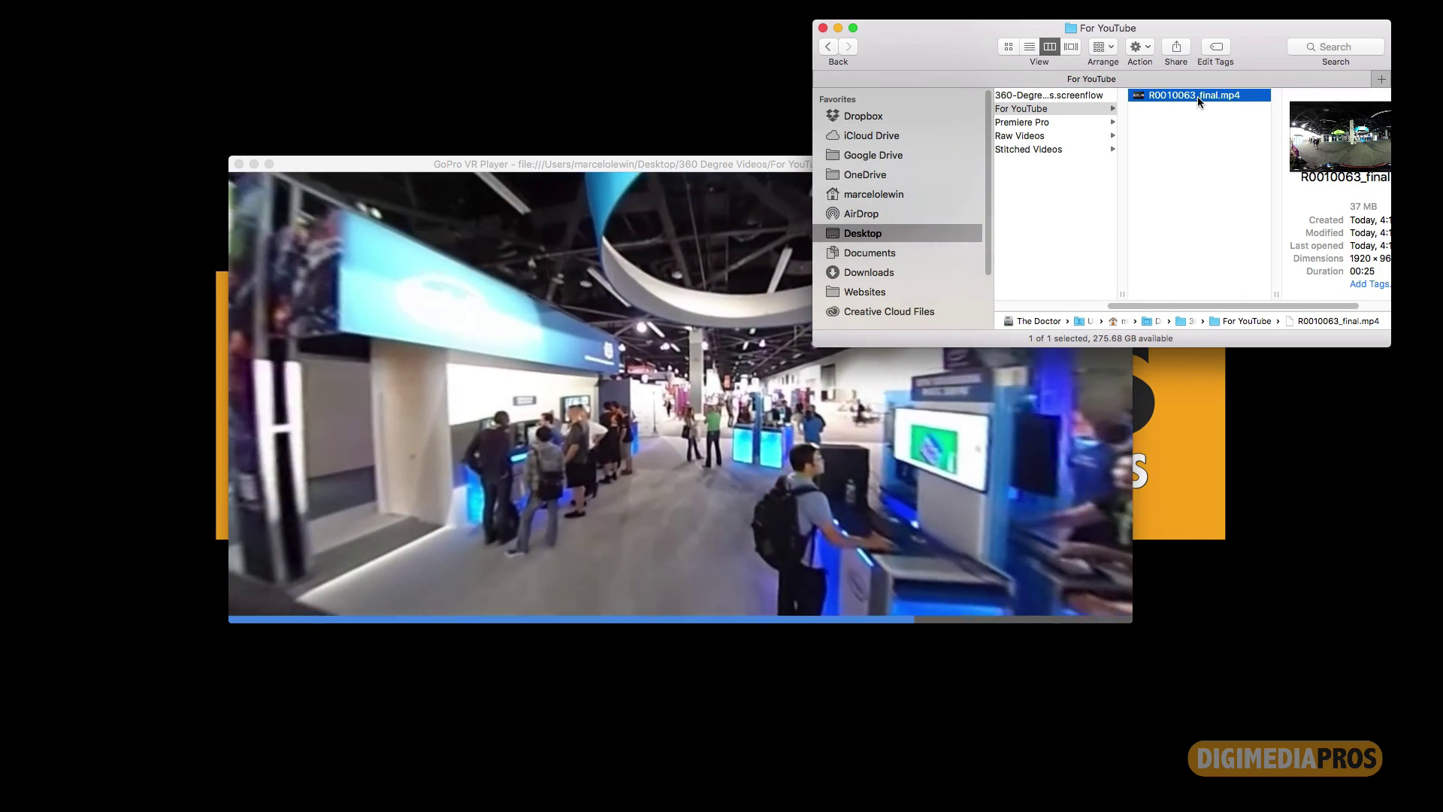